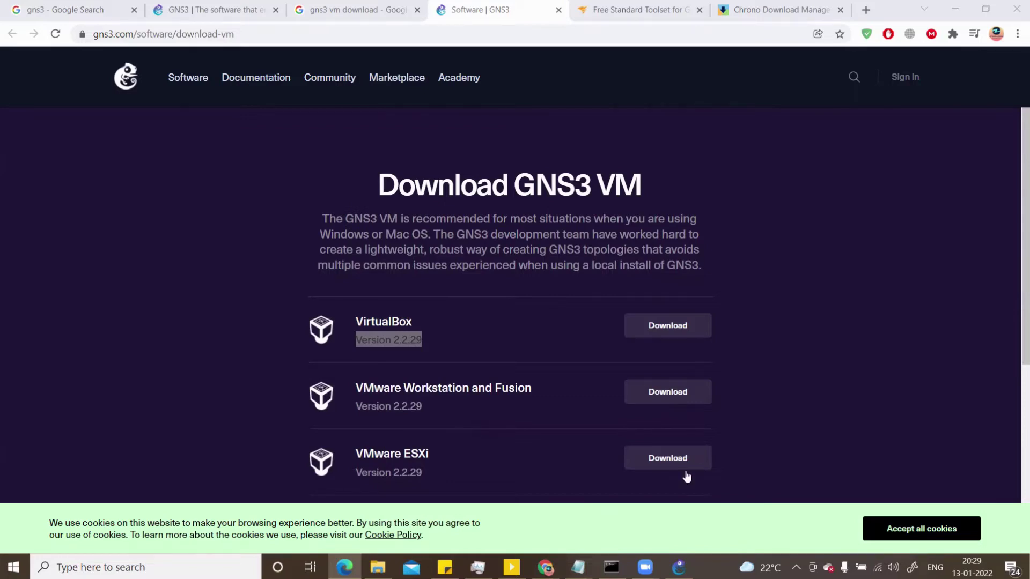
- Bring the GNS3 desktop app showing the Test project to the front
{"action": "left_click", "coordinate": [678, 566]}
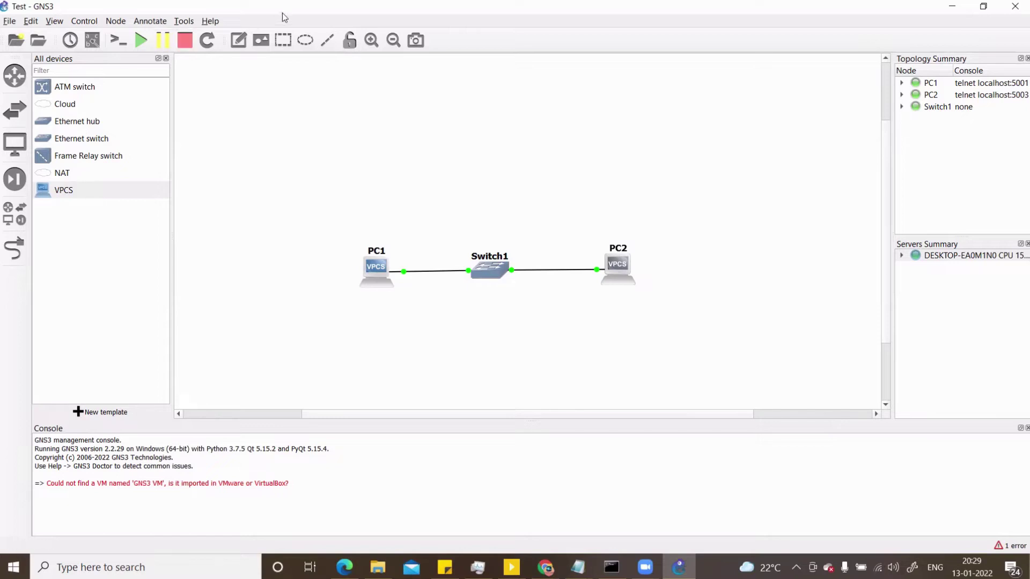
- Expand and collapse the local server's node list in the servers summary
{"action": "left_click", "coordinate": [948, 259]}
{"action": "left_click", "coordinate": [902, 255]}
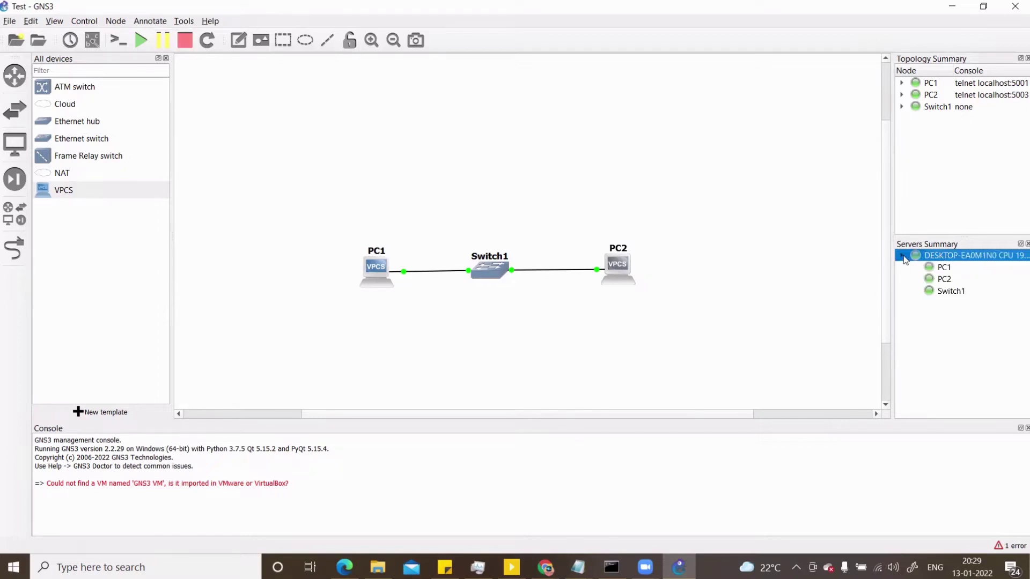
{"action": "left_click", "coordinate": [902, 256]}
- Delete PC1, Switch1 and PC2 from the canvas, then return to Chrome
{"action": "left_click_drag", "start_coordinate": [729, 235], "coordinate": [328, 296]}
{"action": "right_click", "coordinate": [384, 278]}
{"action": "left_click", "coordinate": [430, 354]}
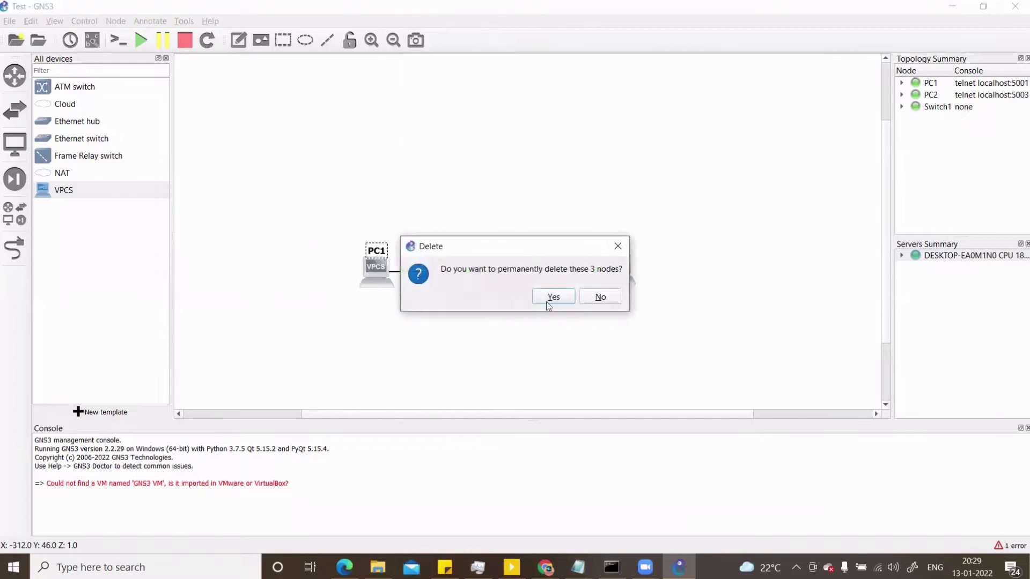
{"action": "left_click", "coordinate": [551, 298]}
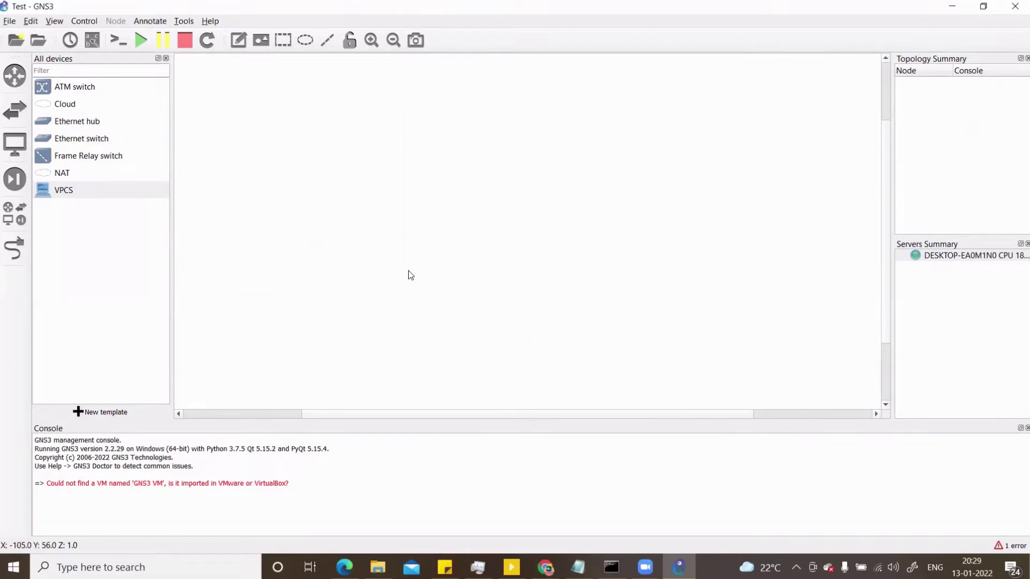
{"action": "left_click", "coordinate": [546, 567]}
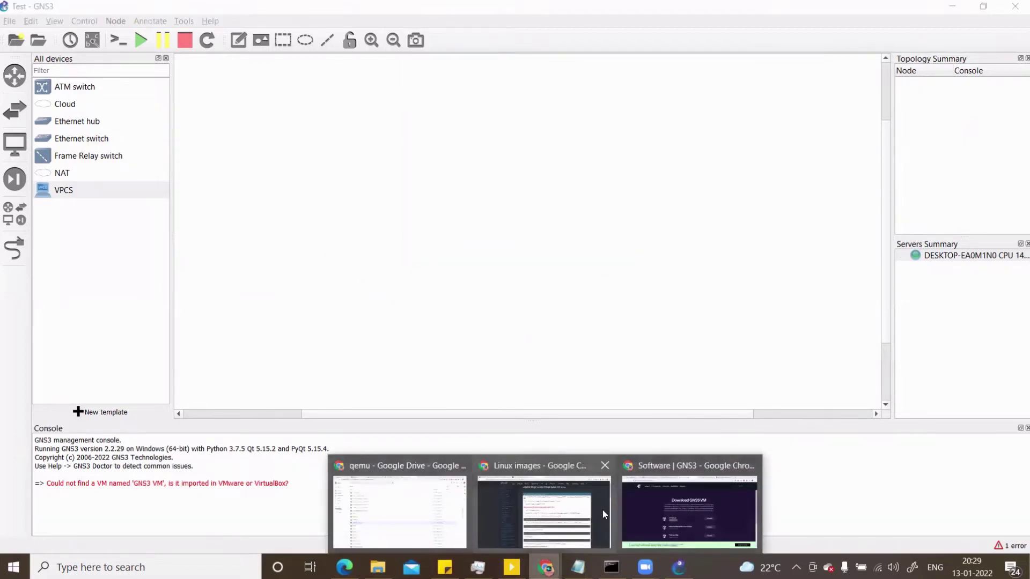
{"action": "left_click", "coordinate": [653, 518]}
- Log in to the ESXi host 192.168.1.254 as root and list its virtual machines
{"action": "left_click", "coordinate": [635, 11]}
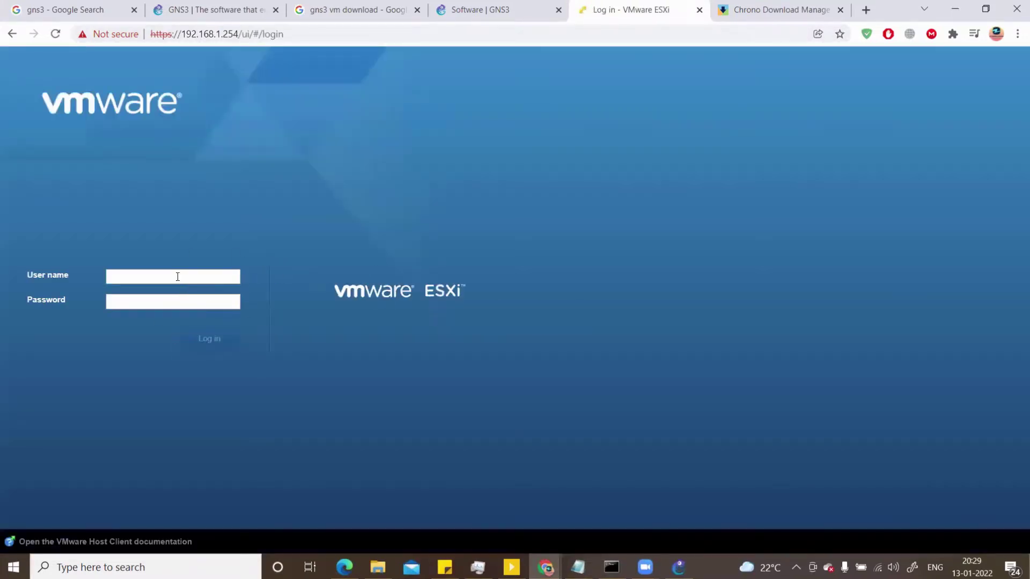
{"action": "left_click", "coordinate": [176, 274]}
{"action": "type", "text": "root"}
{"action": "key", "text": "Tab"}
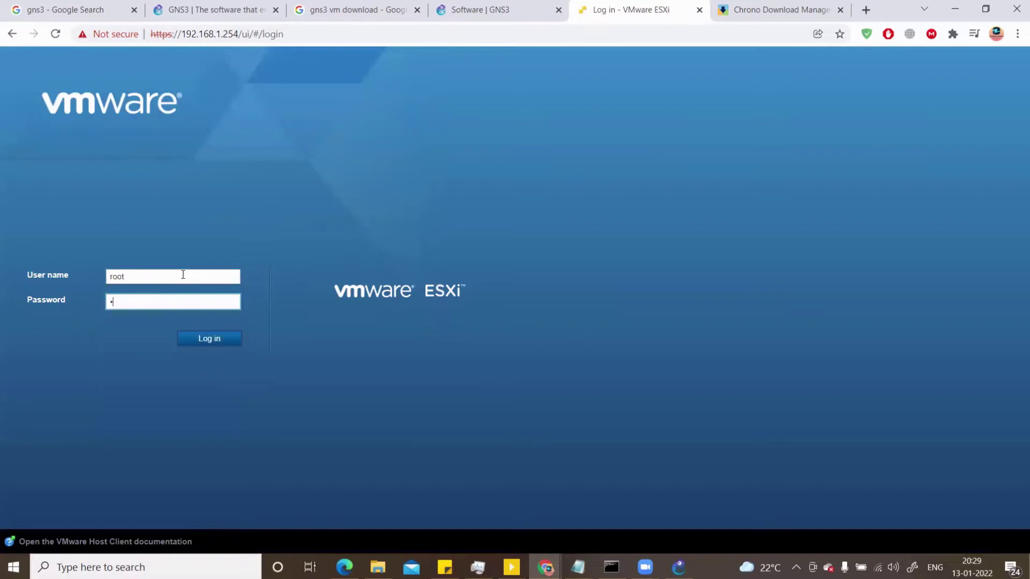
{"action": "key", "text": "Return"}
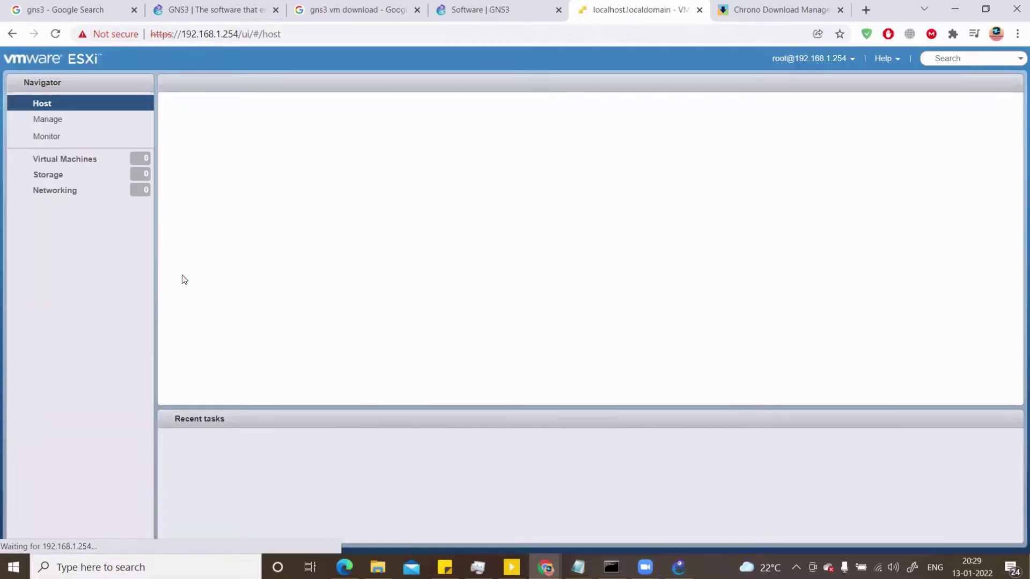
{"action": "left_click", "coordinate": [65, 158]}
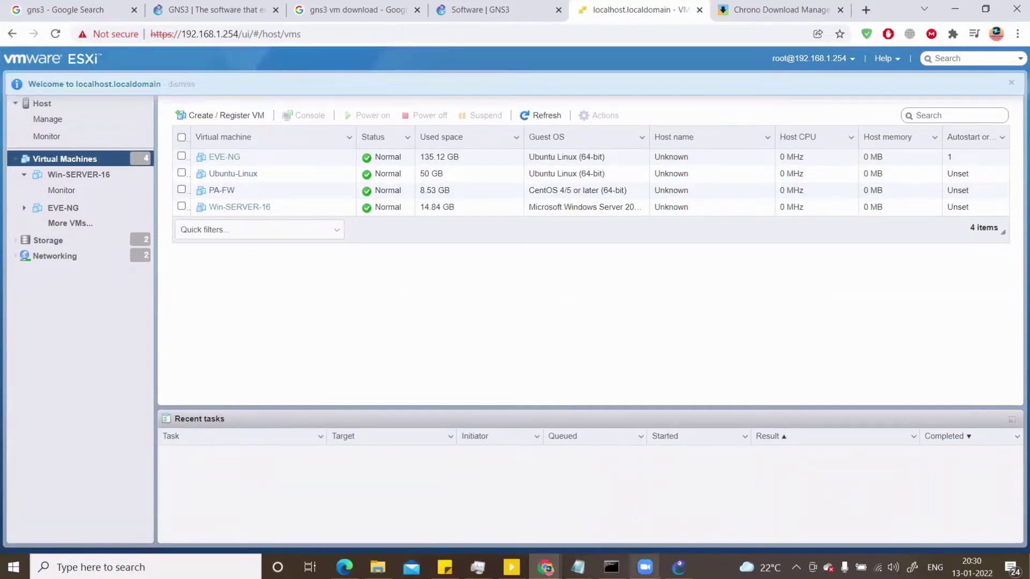
- Glance at the GNS3 project and File Explorer, then return to the ESXi browser window
{"action": "left_click", "coordinate": [678, 567]}
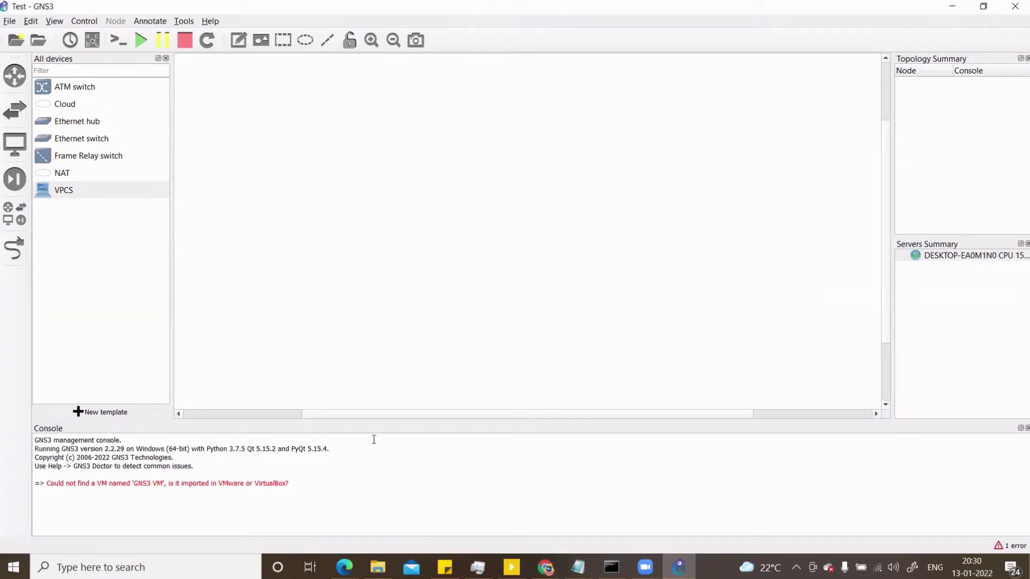
{"action": "left_click", "coordinate": [378, 567]}
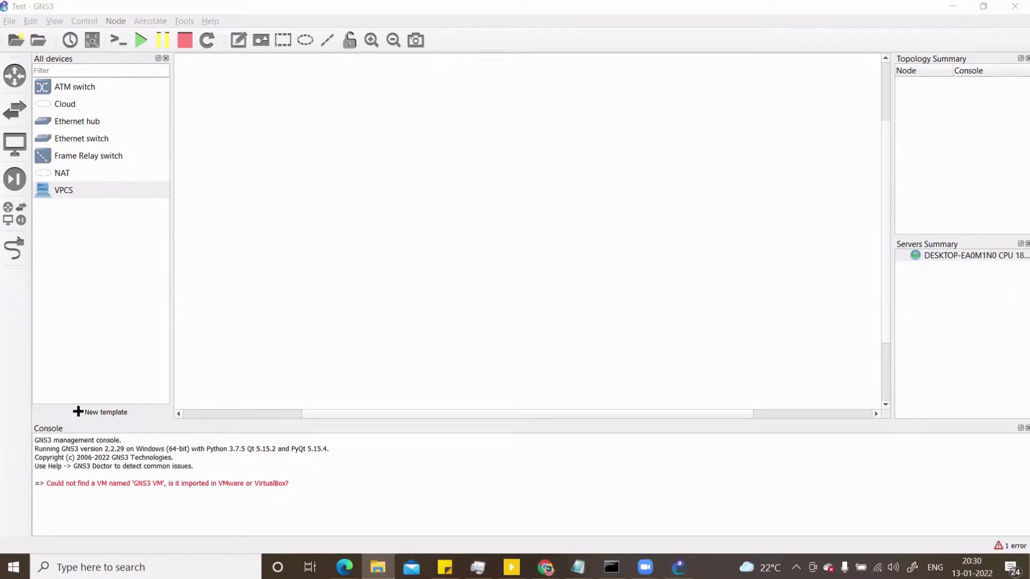
{"action": "mouse_move", "coordinate": [545, 567]}
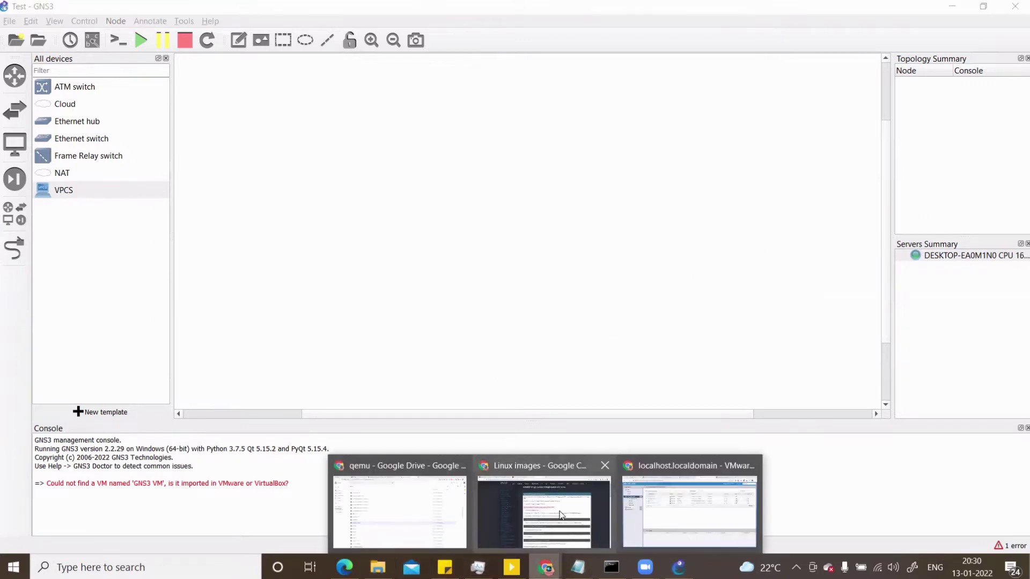
{"action": "left_click", "coordinate": [640, 520]}
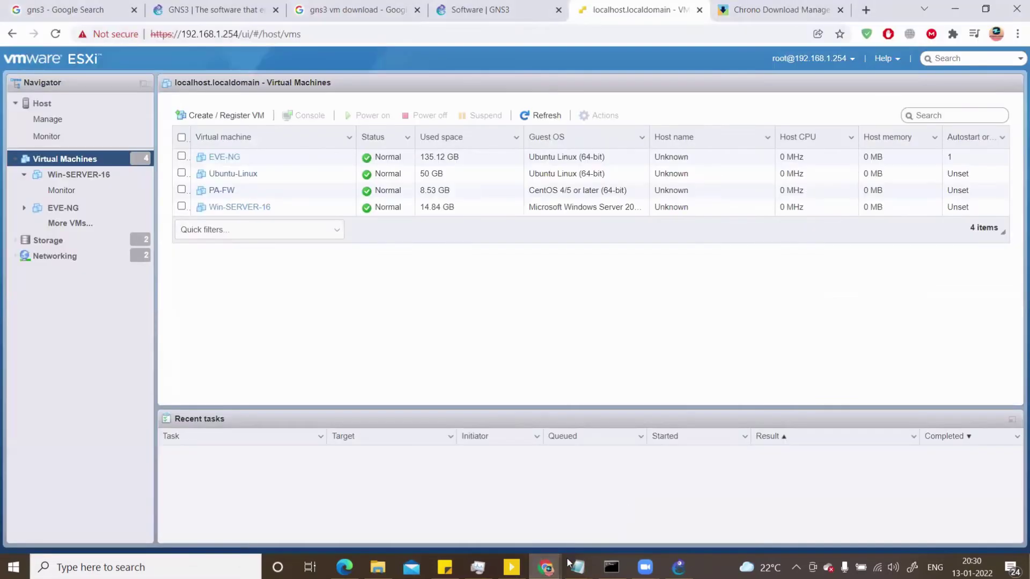
- On the GNS3 VM download page, highlight the address and the VirtualBox and VMware Workstation version numbers
{"action": "left_click", "coordinate": [482, 10]}
{"action": "left_click_drag", "start_coordinate": [97, 35], "coordinate": [236, 38]}
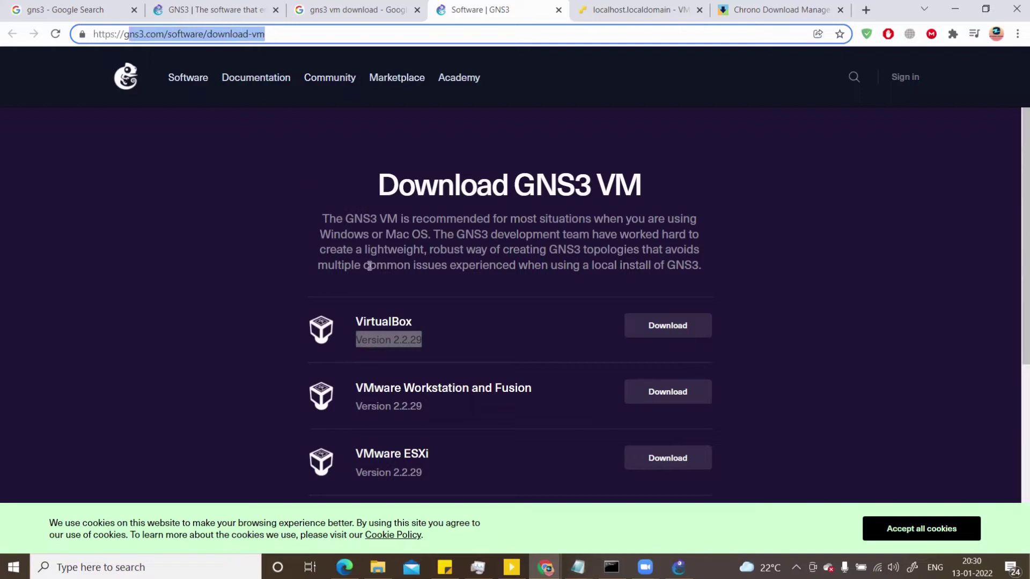
{"action": "triple_click", "coordinate": [397, 338]}
{"action": "left_click_drag", "start_coordinate": [452, 420], "coordinate": [365, 422]}
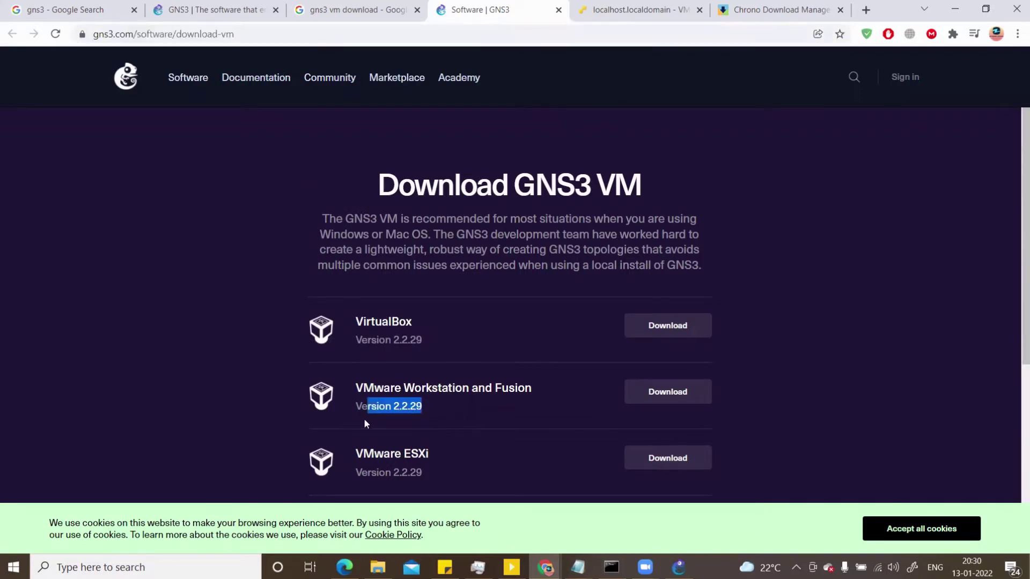
{"action": "left_click", "coordinate": [283, 346]}
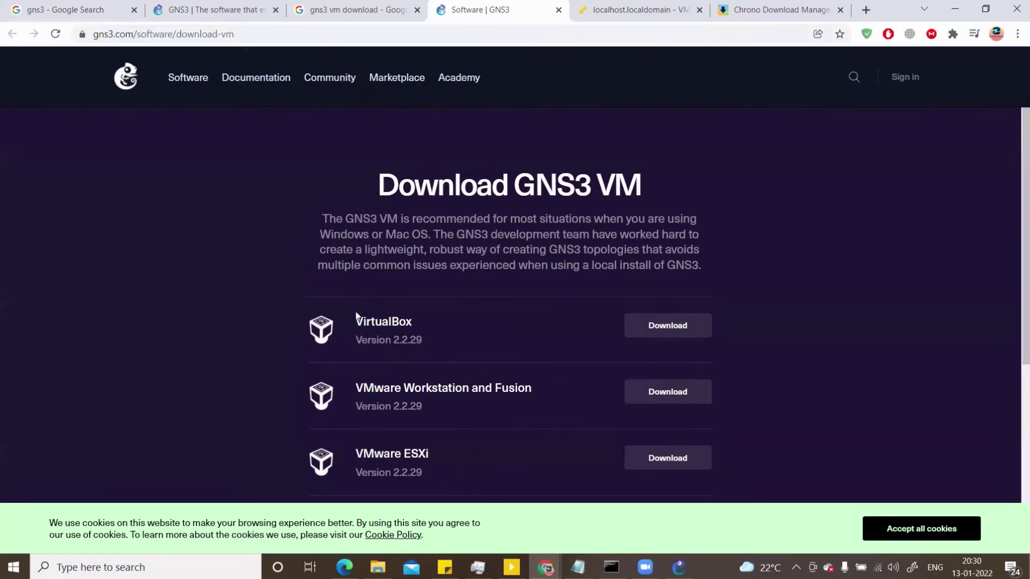
- Highlight the VirtualBox, VMware Workstation/Fusion, ESXi and Hyper-V edition names, then open Chrono Download Manager
{"action": "left_click_drag", "start_coordinate": [355, 320], "coordinate": [437, 331]}
{"action": "left_click", "coordinate": [430, 324]}
{"action": "left_click_drag", "start_coordinate": [354, 388], "coordinate": [534, 399]}
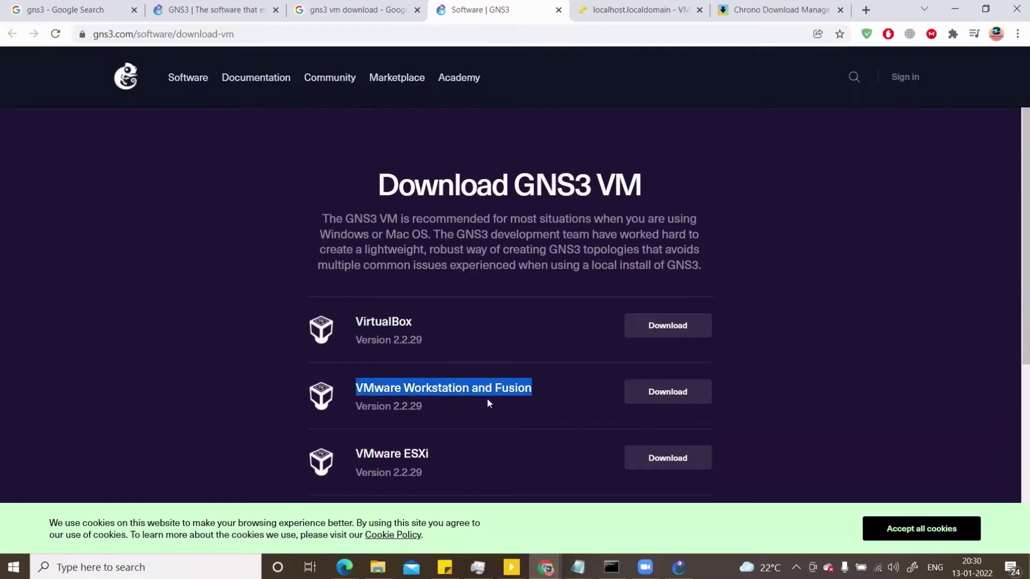
{"action": "scroll", "coordinate": [418, 364], "scroll_direction": "down", "scroll_amount": 3}
{"action": "left_click_drag", "start_coordinate": [356, 324], "coordinate": [465, 328]}
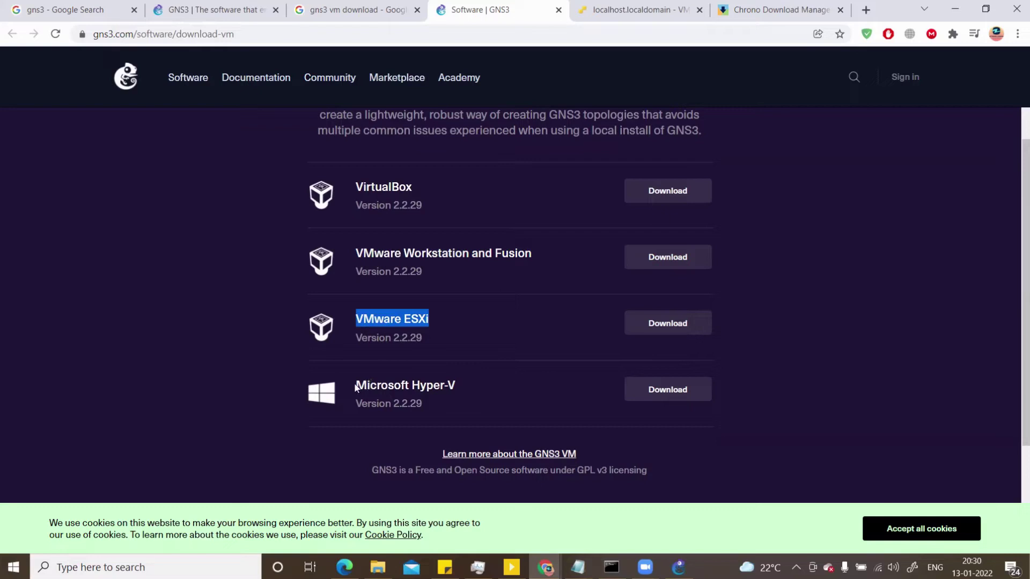
{"action": "left_click_drag", "start_coordinate": [355, 388], "coordinate": [472, 390]}
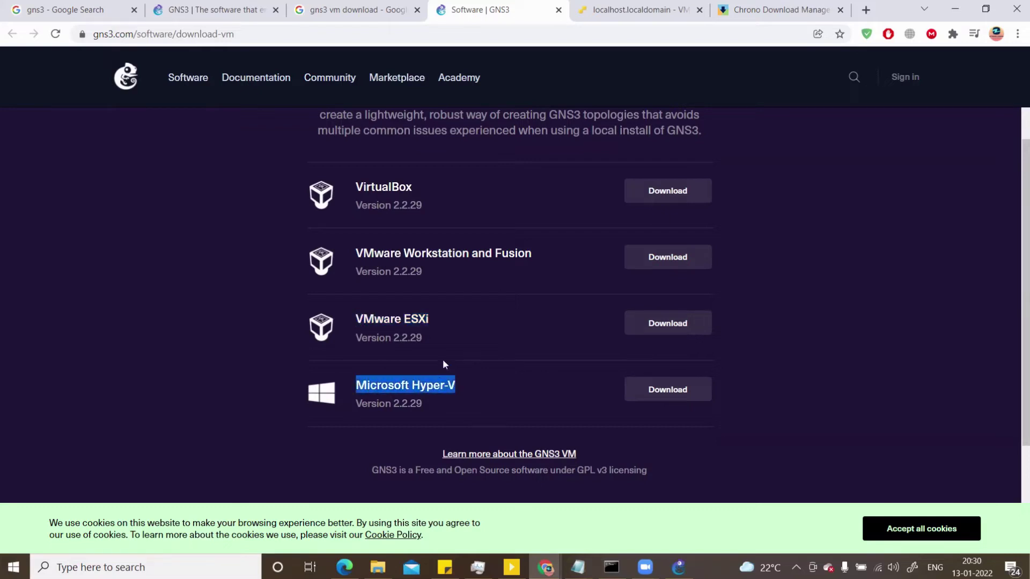
{"action": "left_click", "coordinate": [780, 10]}
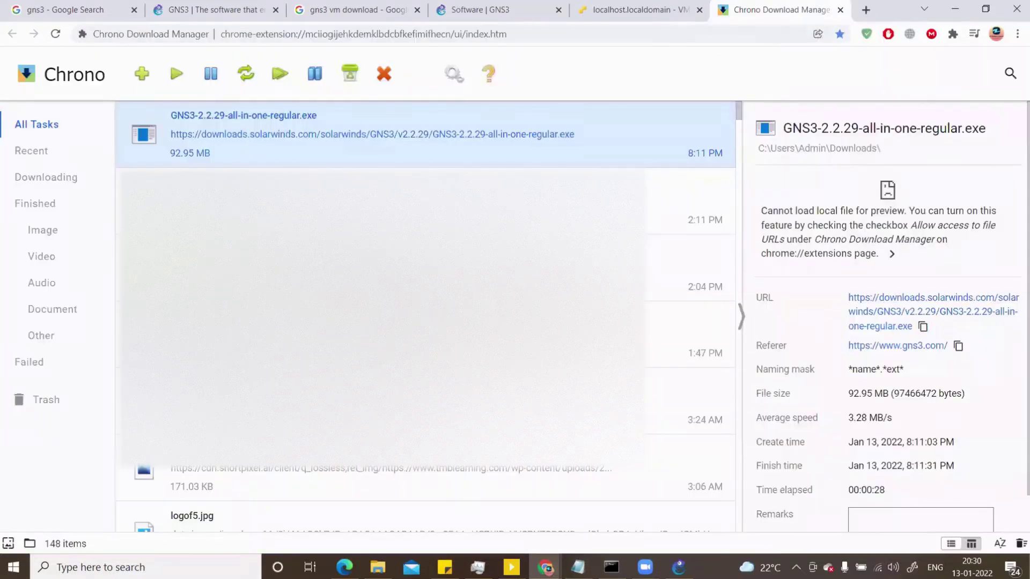
- Open the folder holding GNS3-2.2.29-all-in-one-regular.exe from its download details
{"action": "left_click", "coordinate": [855, 148]}
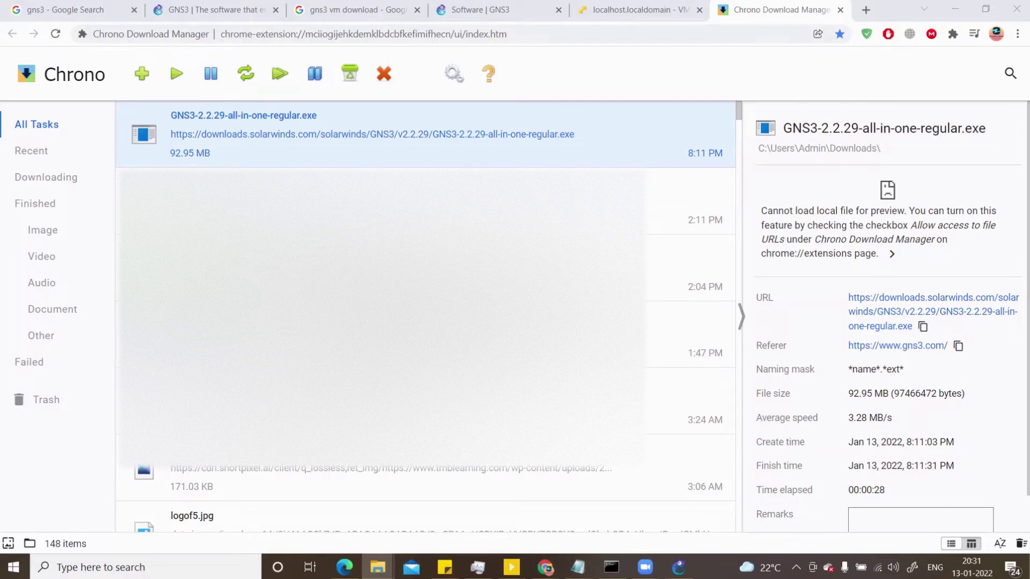
- Cut GNS3.VM.VMware.ESXI.2.2.29.zip from Youtube content and paste it onto New Volume (E:)
{"action": "left_click", "coordinate": [378, 567]}
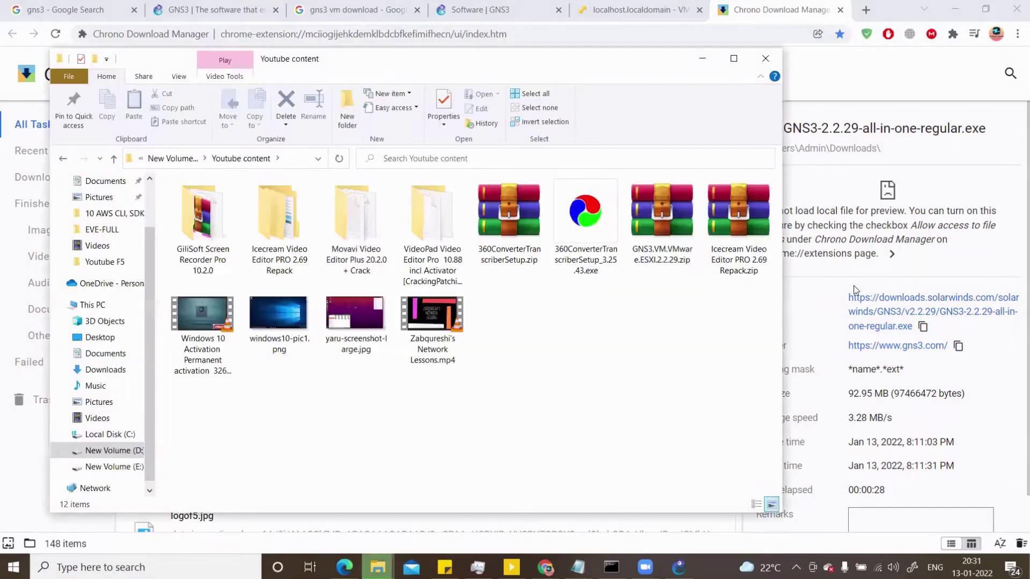
{"action": "left_click", "coordinate": [663, 229]}
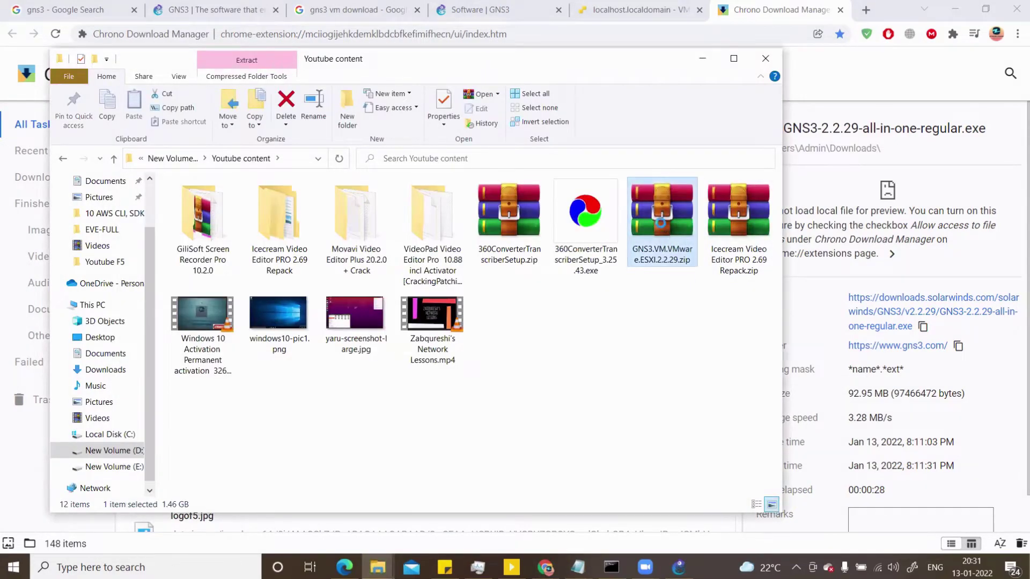
{"action": "right_click", "coordinate": [662, 222]}
{"action": "left_click", "coordinate": [697, 410]}
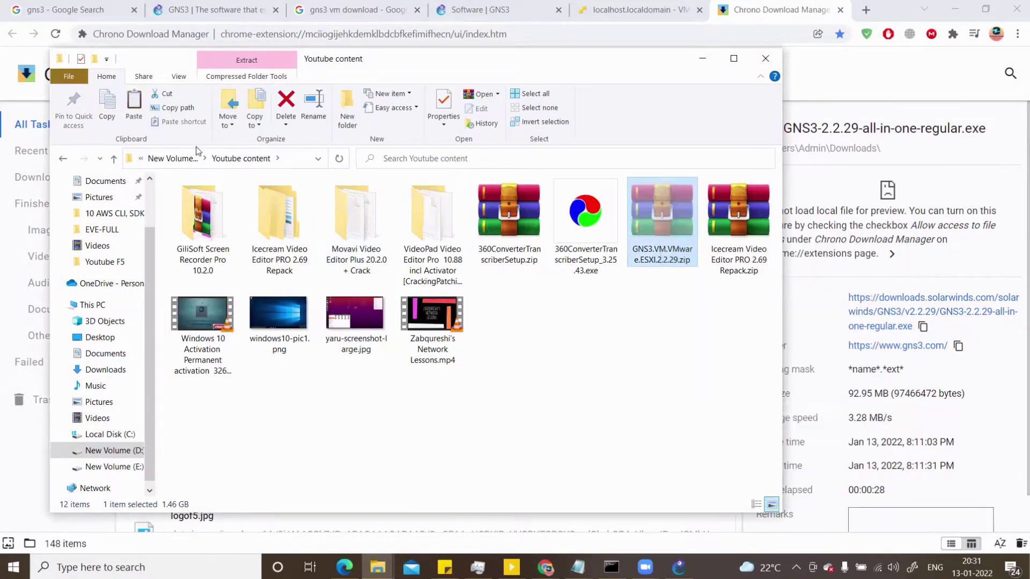
{"action": "left_click", "coordinate": [132, 467]}
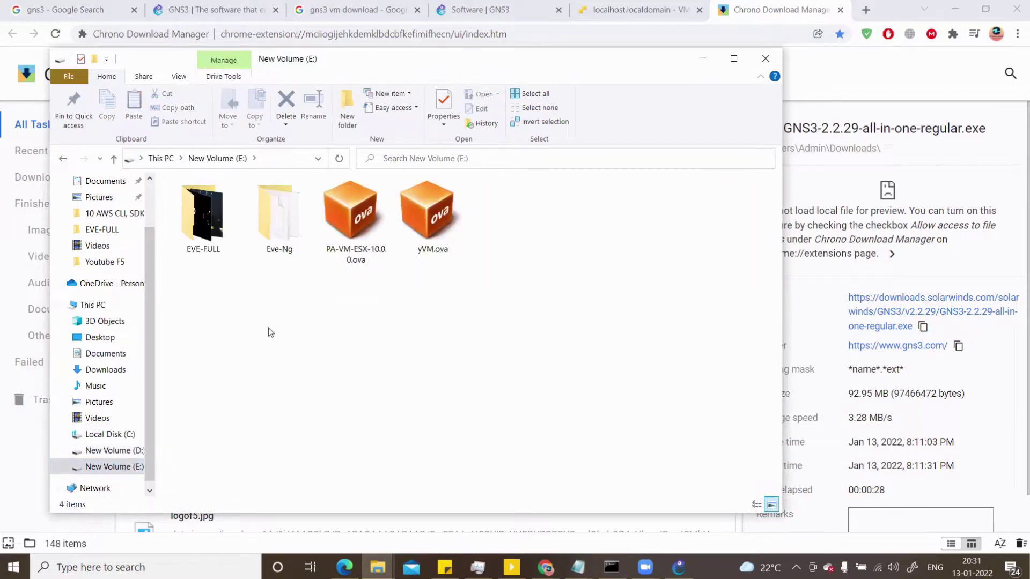
{"action": "key", "text": "ctrl+v"}
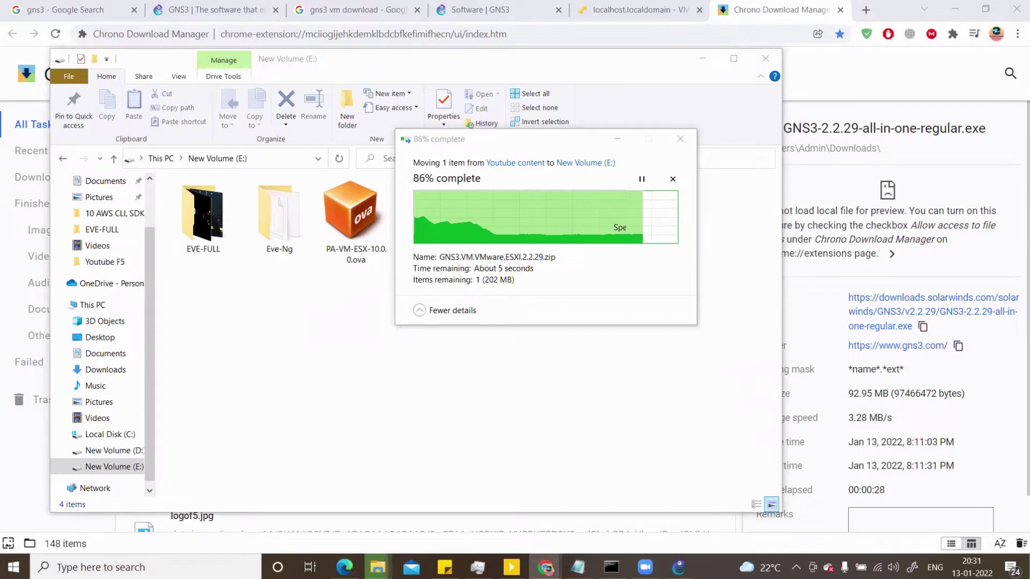
{"action": "left_click", "coordinate": [518, 144]}
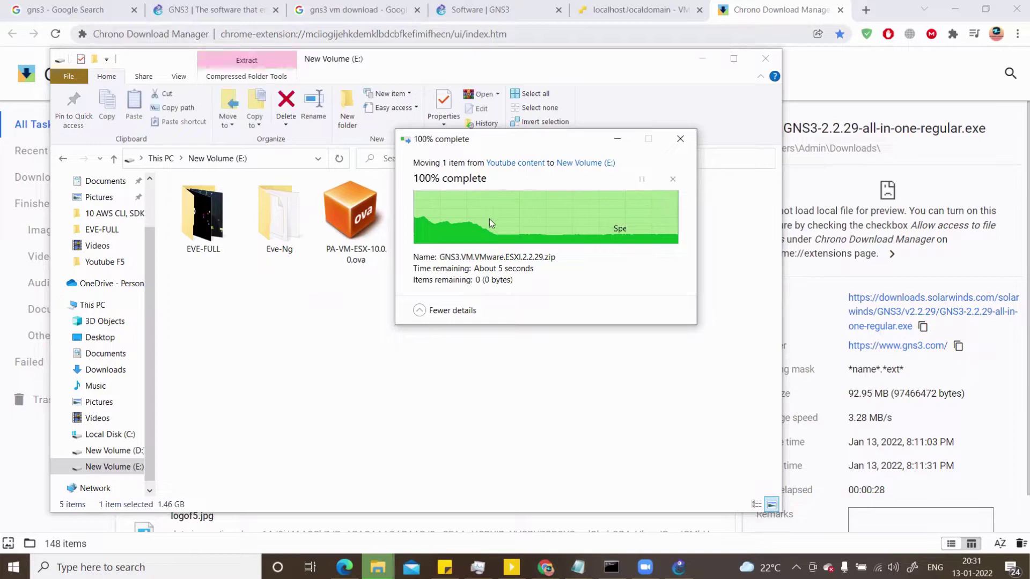
- Extract the ESXi zip here with WinRAR in the background to obtain GNS3 VM.ova
{"action": "right_click", "coordinate": [513, 229]}
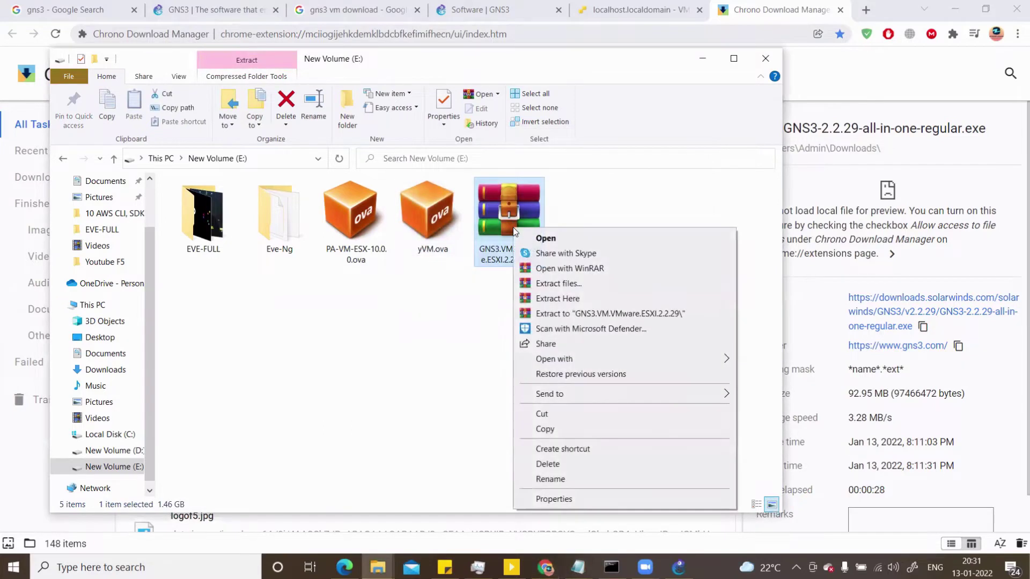
{"action": "left_click", "coordinate": [574, 303]}
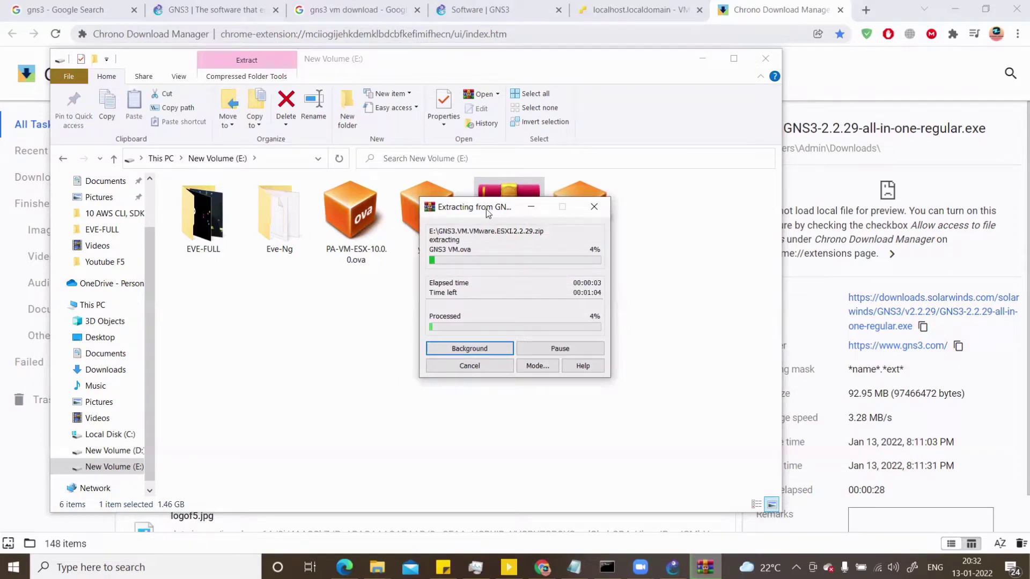
{"action": "left_click_drag", "start_coordinate": [492, 213], "coordinate": [315, 212]}
{"action": "left_click", "coordinate": [558, 238]}
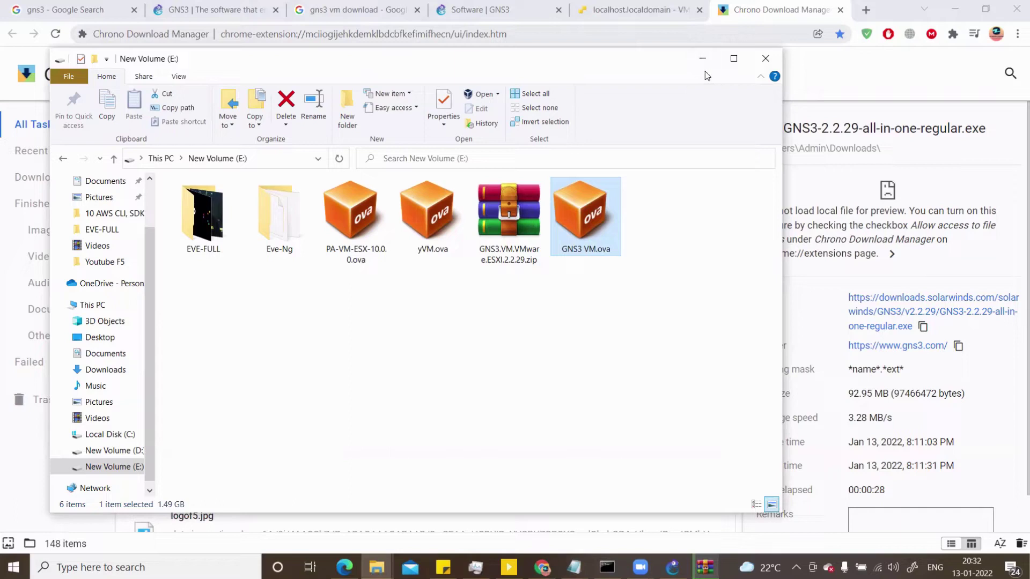
{"action": "left_click", "coordinate": [706, 567]}
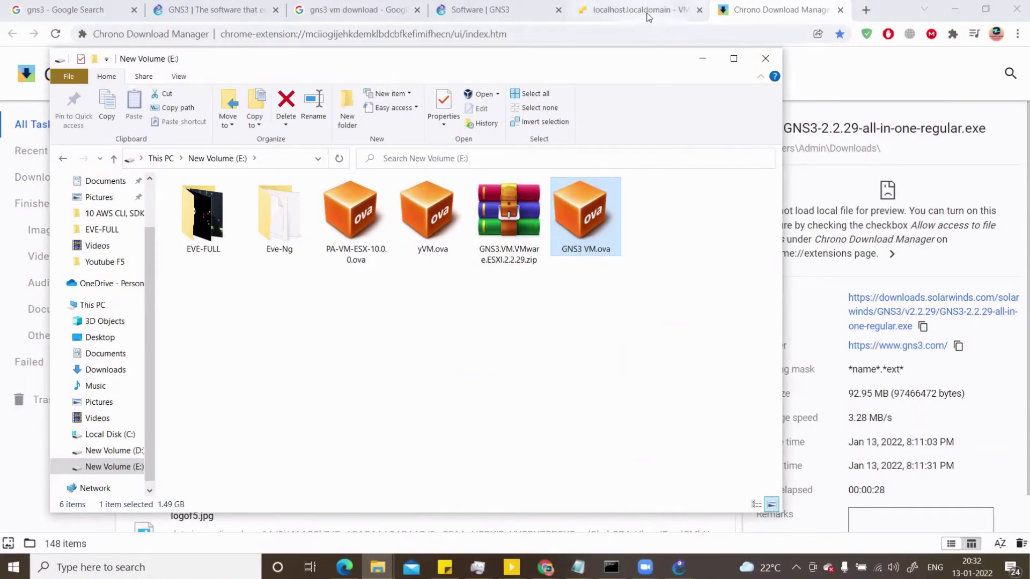
- Start a Deploy from OVF/OVA virtual machine named GNS3-VM
{"action": "left_click", "coordinate": [646, 11]}
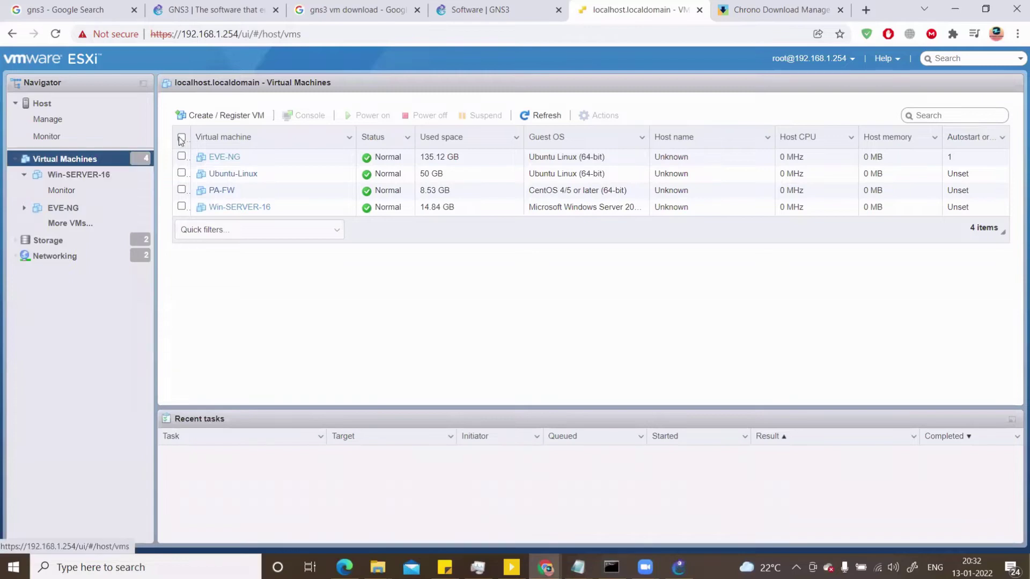
{"action": "left_click", "coordinate": [205, 115]}
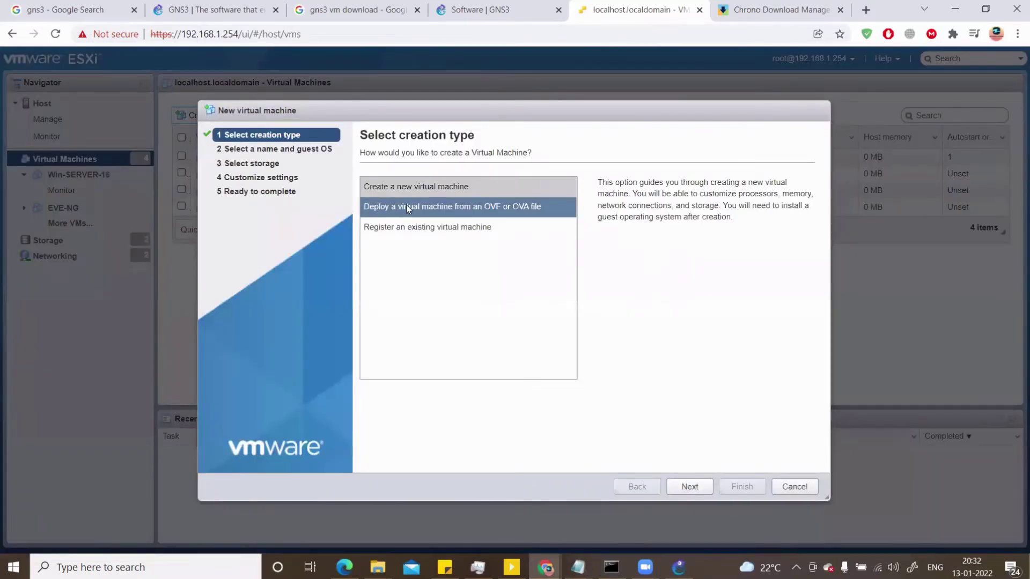
{"action": "left_click", "coordinate": [463, 213]}
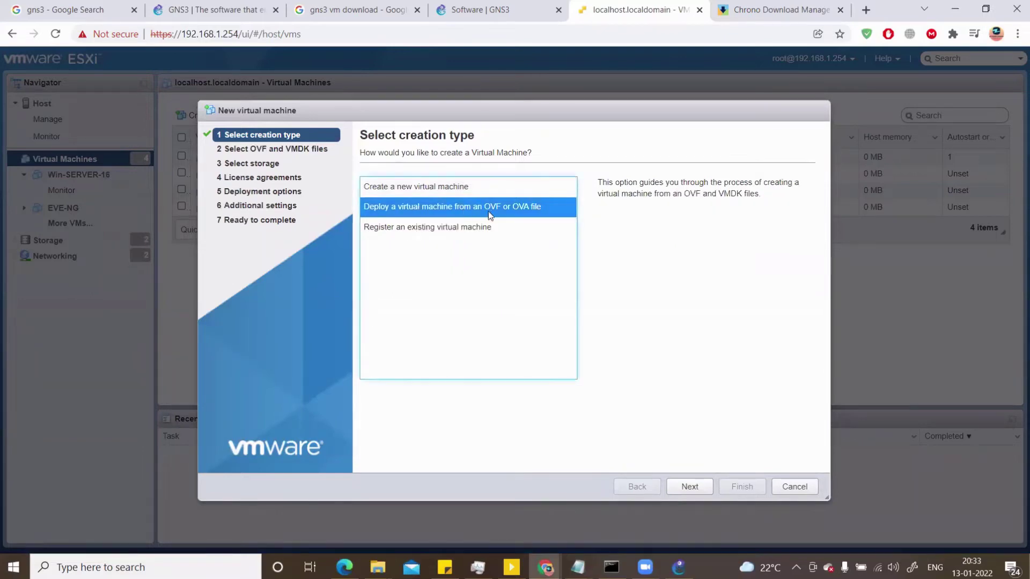
{"action": "left_click", "coordinate": [690, 486]}
{"action": "left_click", "coordinate": [425, 199]}
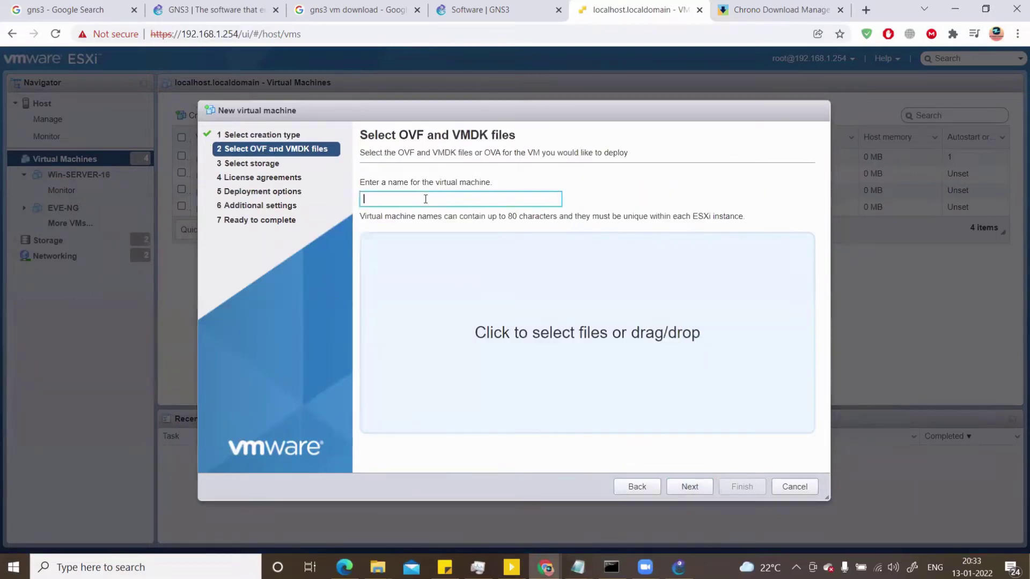
{"action": "type", "text": "GNS3-VM"}
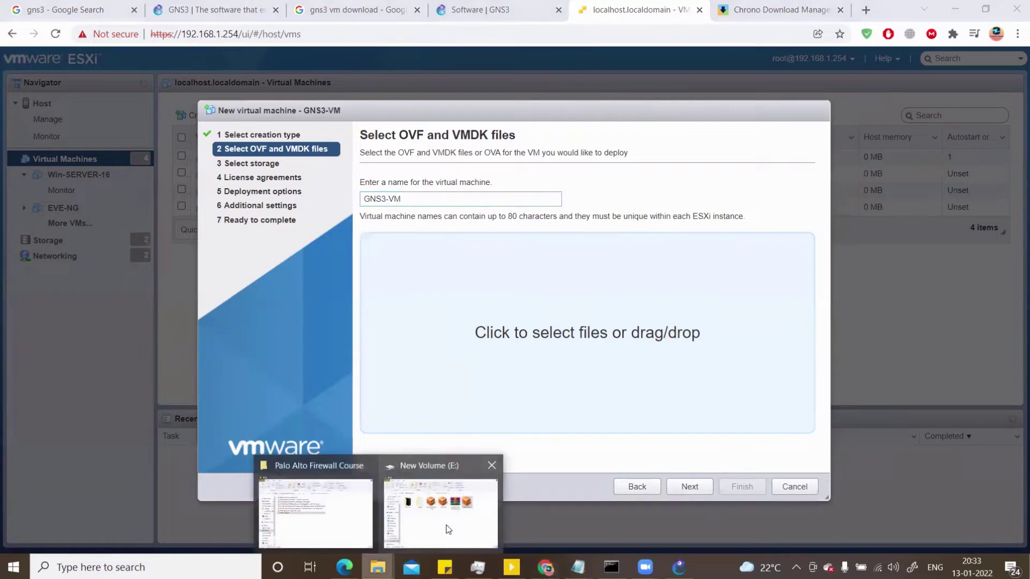
- Drop GNS3 VM.ova from the E: folder into the wizard as the file to deploy
{"action": "left_click", "coordinate": [449, 531]}
{"action": "left_click_drag", "start_coordinate": [545, 64], "coordinate": [330, 64]}
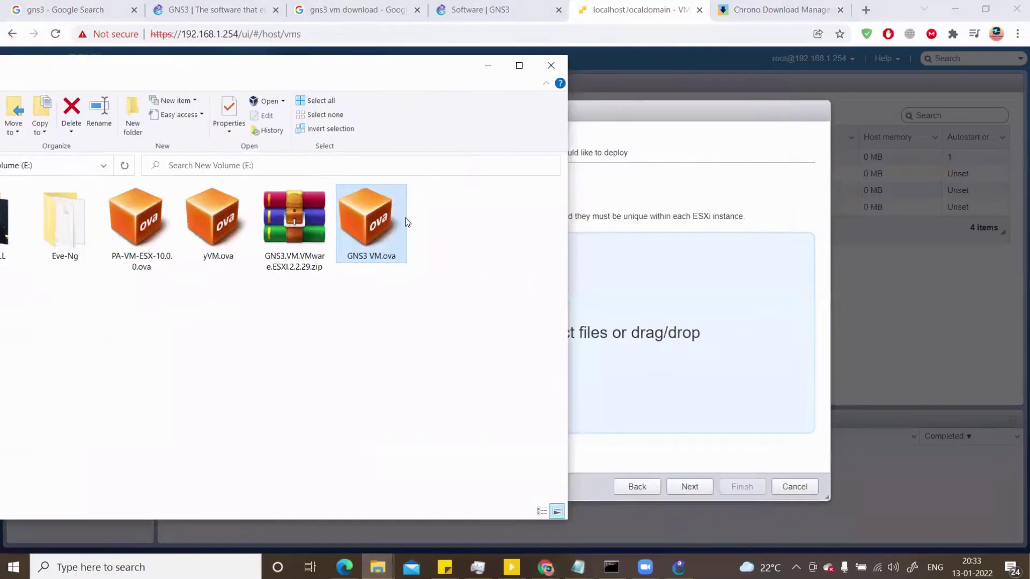
{"action": "left_click_drag", "start_coordinate": [405, 217], "coordinate": [679, 363]}
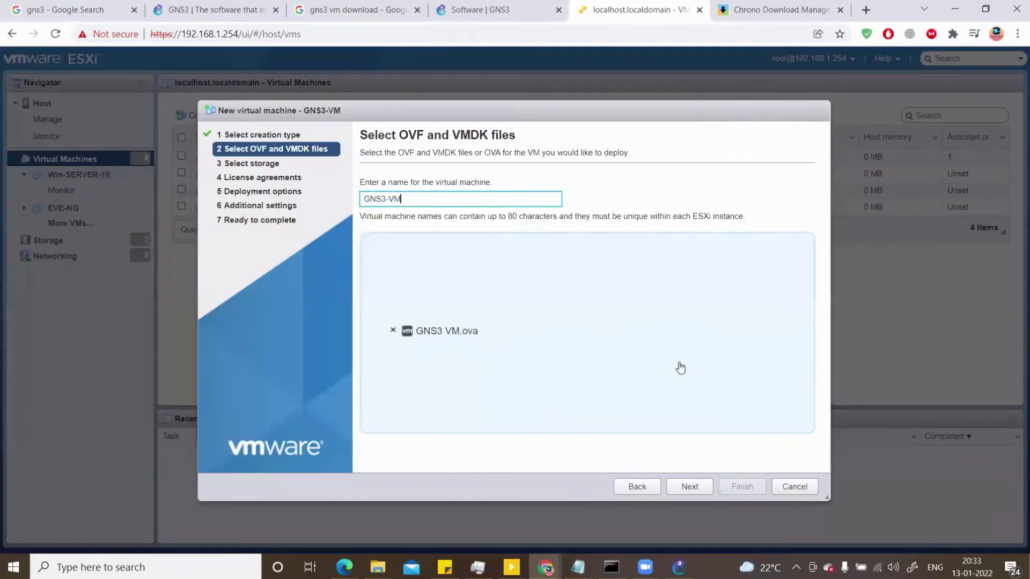
{"action": "left_click", "coordinate": [689, 486]}
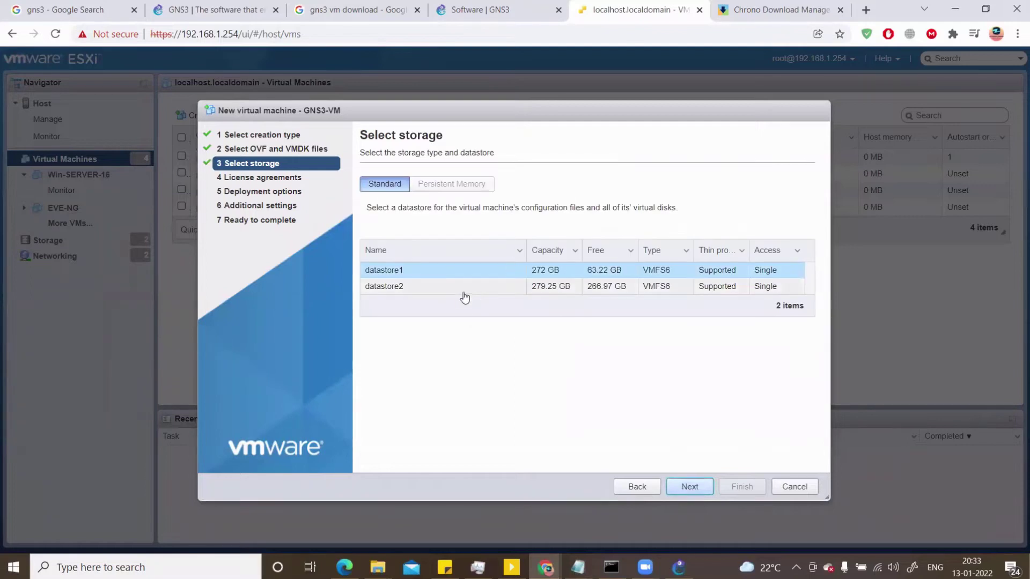
- Choose datastore2, map the network to VM Network, and finish the deployment
{"action": "left_click", "coordinate": [442, 288]}
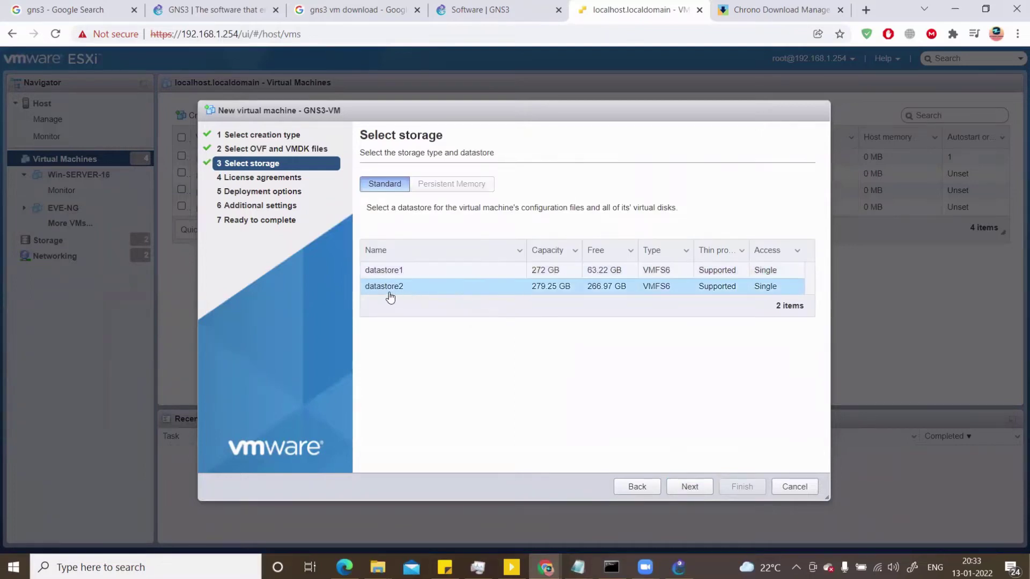
{"action": "left_click", "coordinate": [685, 487]}
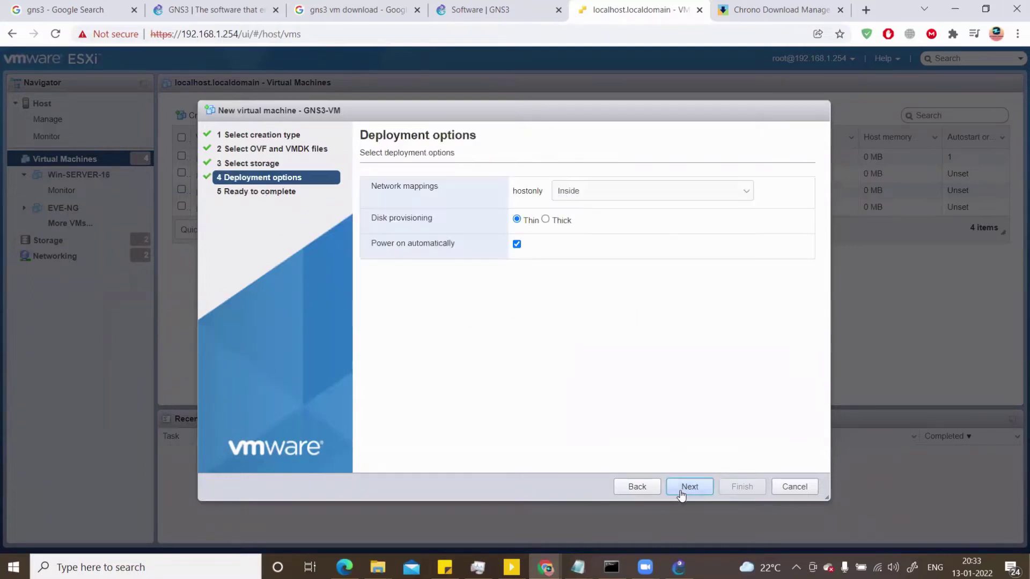
{"action": "left_click", "coordinate": [594, 199]}
{"action": "left_click", "coordinate": [593, 220]}
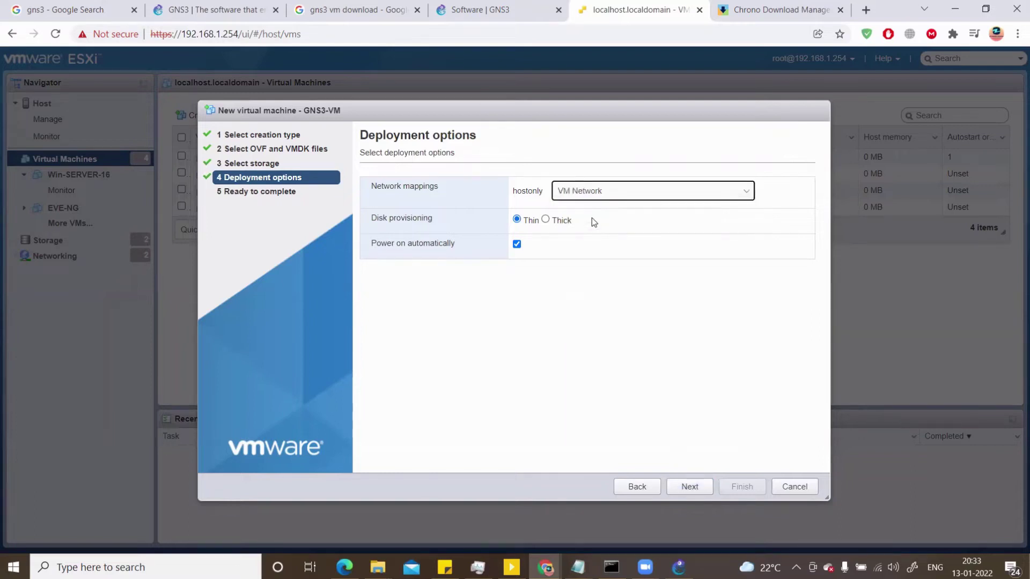
{"action": "left_click", "coordinate": [691, 487]}
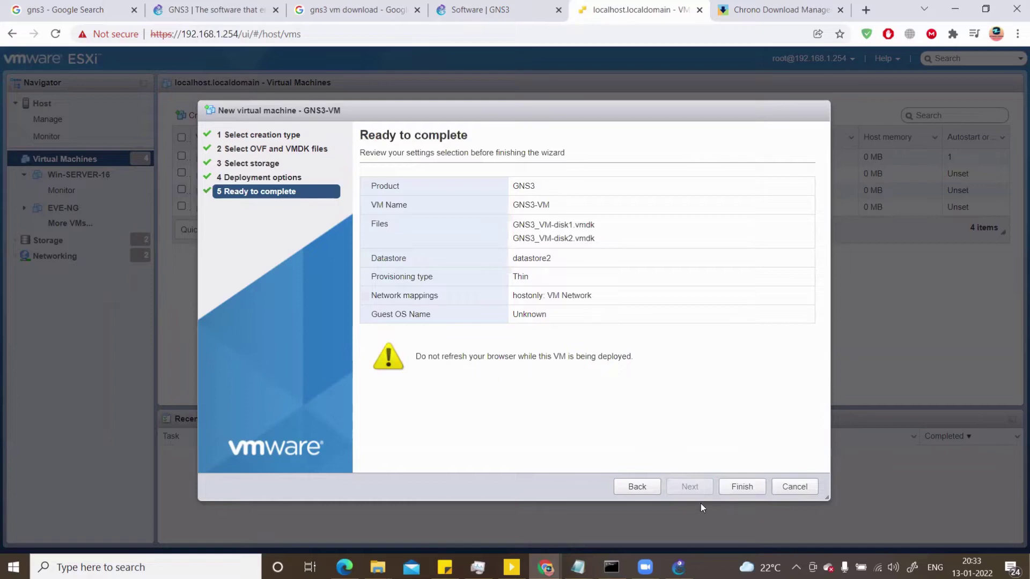
{"action": "left_click", "coordinate": [731, 486]}
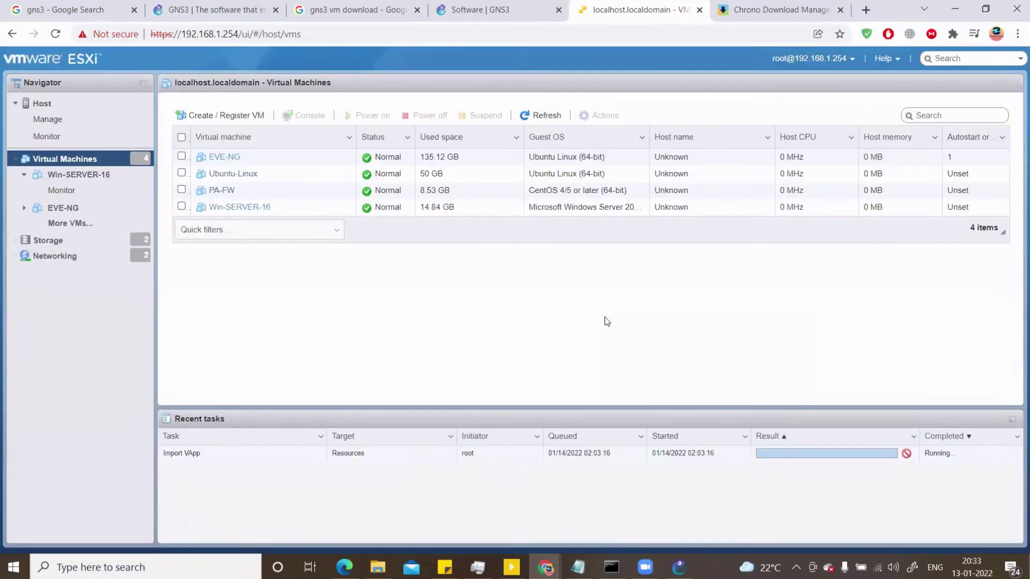
- Follow Recent tasks until the GNS3-VM import, disk uploads and power-on complete
{"action": "left_click", "coordinate": [208, 458]}
{"action": "left_click", "coordinate": [213, 467]}
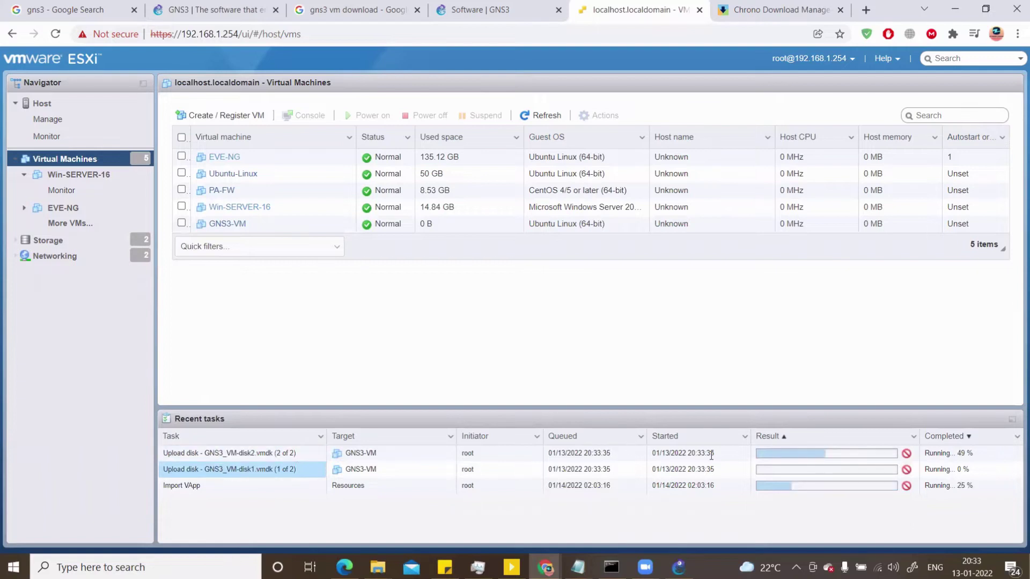
{"action": "left_click", "coordinate": [750, 456]}
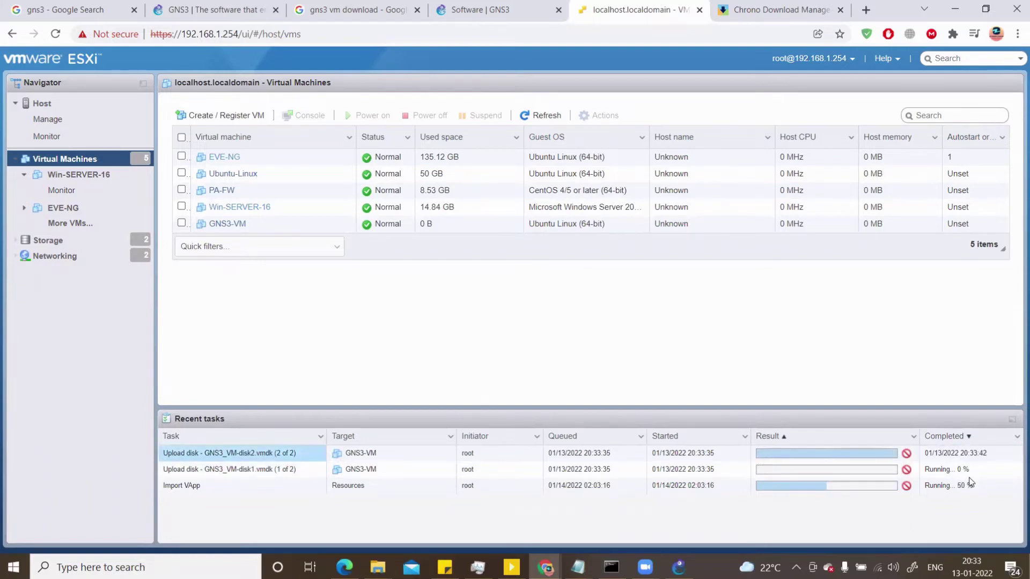
{"action": "left_click_drag", "start_coordinate": [973, 488], "coordinate": [926, 473]}
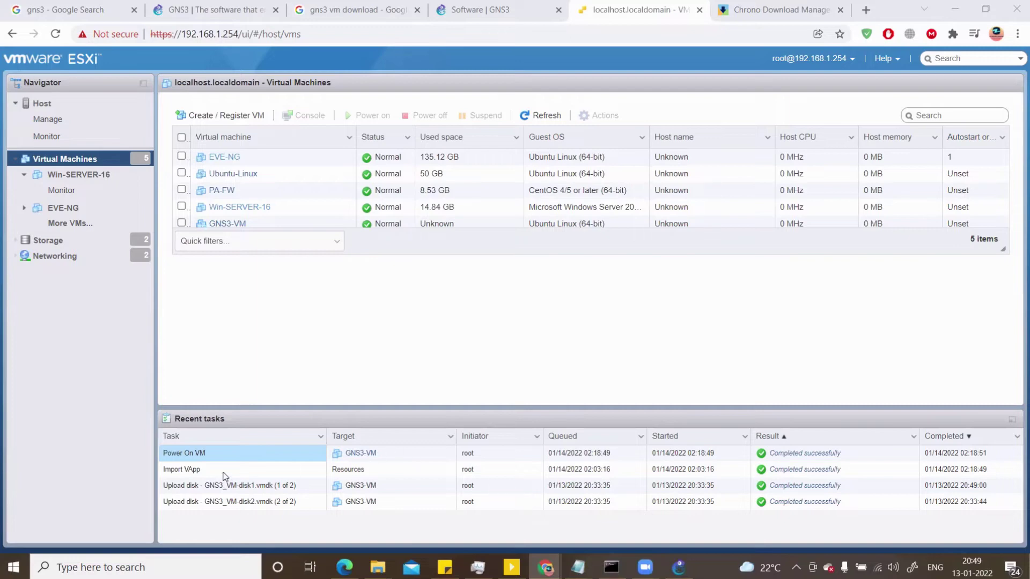
- Open GNS3-VM's details page and launch its browser console
{"action": "left_click", "coordinate": [228, 225]}
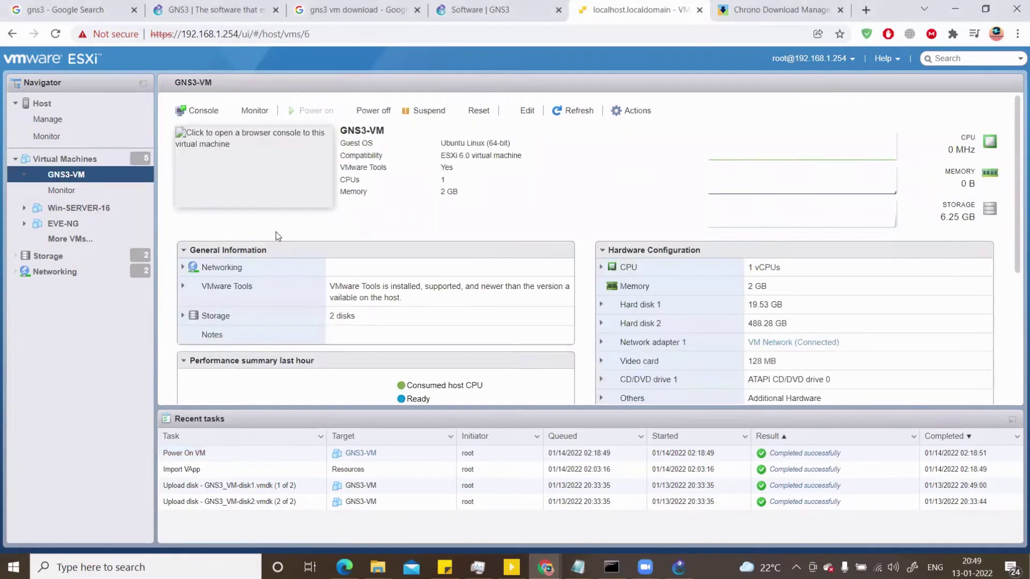
{"action": "left_click", "coordinate": [255, 187]}
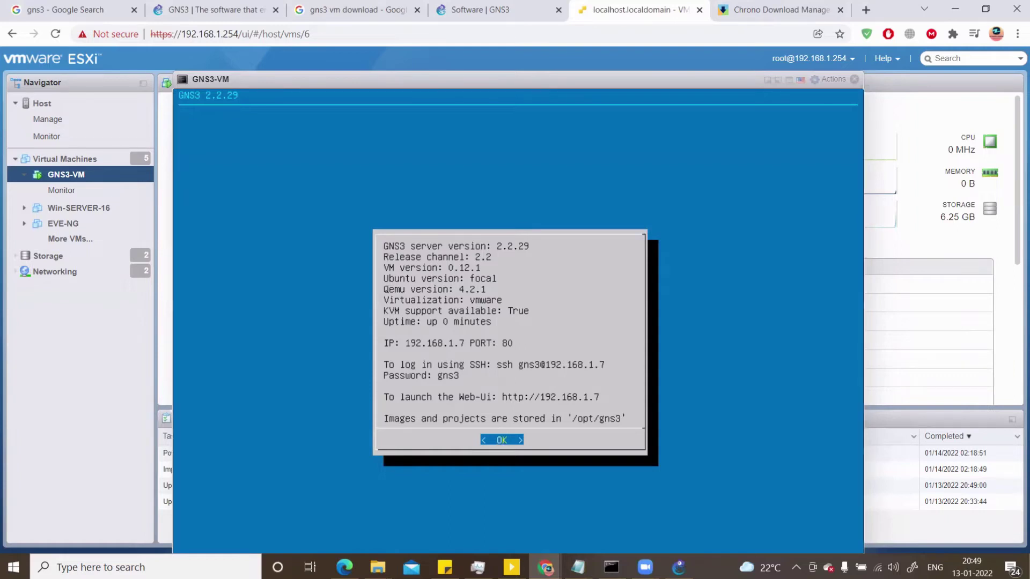
- Choose Network in the GNS3 VM menu and accept the reboot warning to edit 90_gns3vm_static_netcfg.yaml in nano
{"action": "key", "text": "Return"}
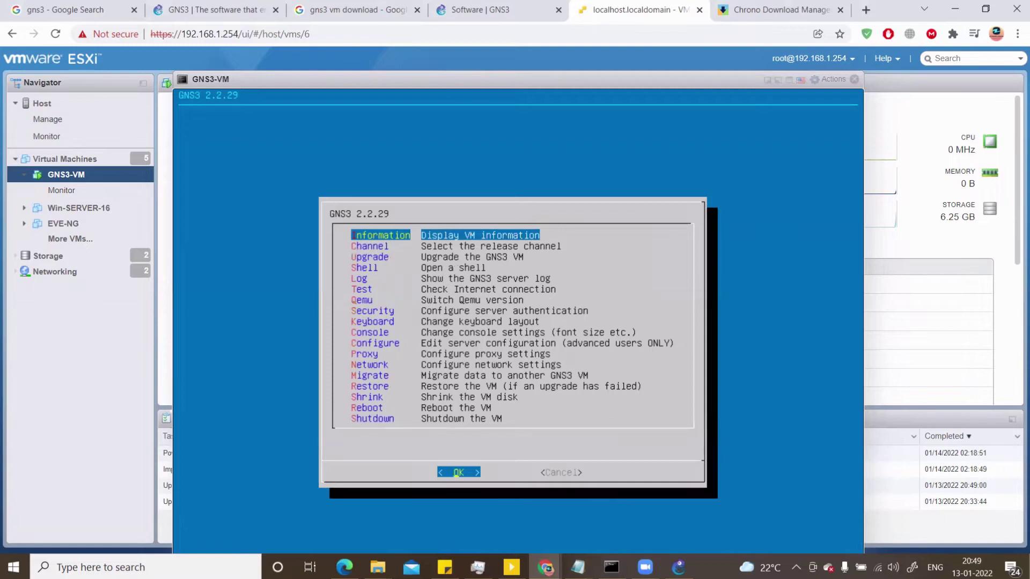
{"action": "key", "text": "Down"}
{"action": "key", "text": "Down"}
{"action": "key", "text": "Down"}
{"action": "key", "text": "Up"}
{"action": "key", "text": "Up"}
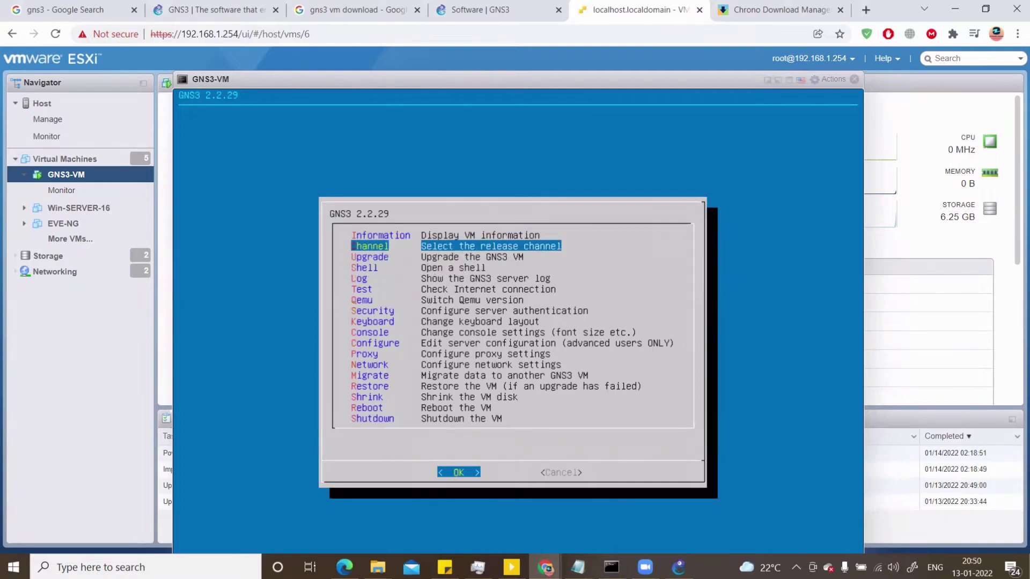
{"action": "key", "text": "Up"}
{"action": "key", "text": "Down"}
{"action": "key", "text": "Down"}
{"action": "key", "text": "Down"}
{"action": "key", "text": "Down"}
{"action": "key", "text": "Down"}
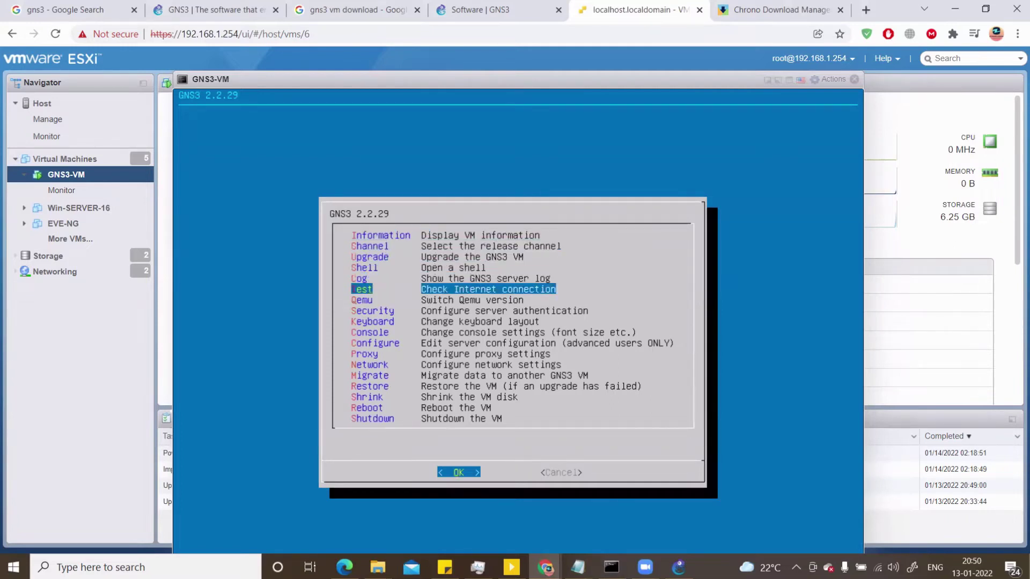
{"action": "key", "text": "Down"}
{"action": "key", "text": "Down"}
{"action": "key", "text": "Down"}
{"action": "key", "text": "Down"}
{"action": "key", "text": "Down"}
{"action": "key", "text": "Down"}
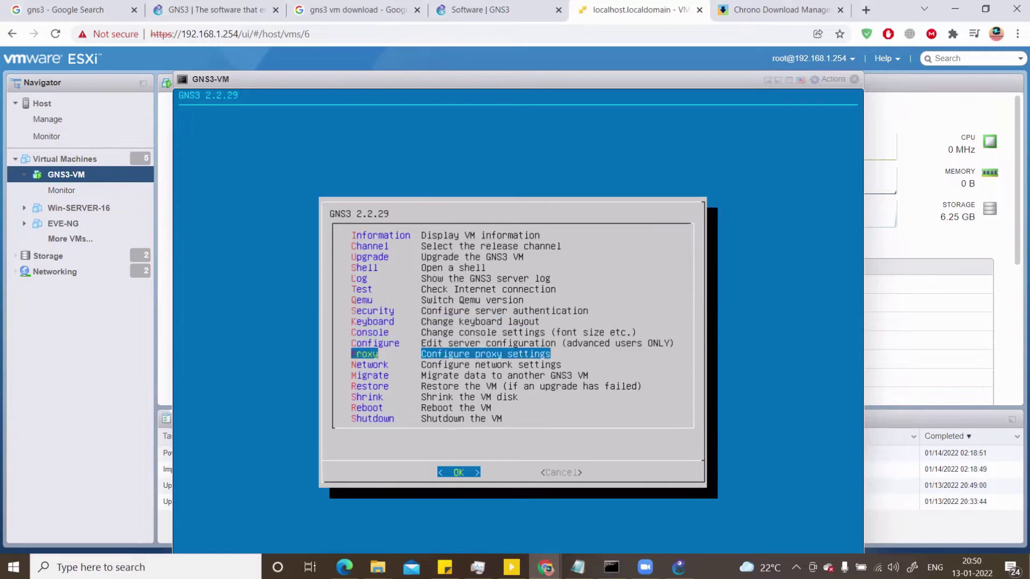
{"action": "key", "text": "Down"}
{"action": "key", "text": "Down"}
{"action": "key", "text": "Up"}
{"action": "key", "text": "Return"}
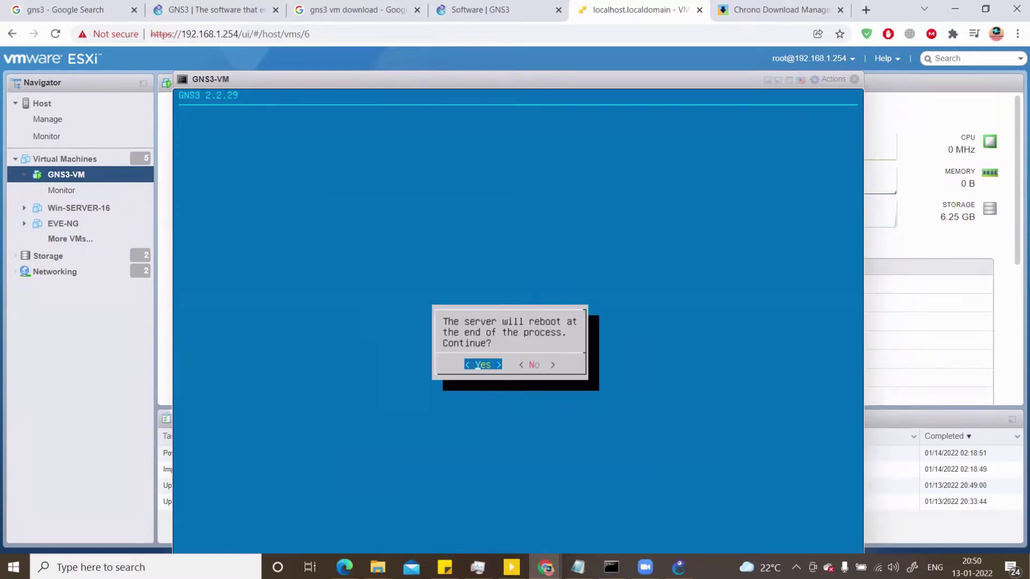
{"action": "key", "text": "Return"}
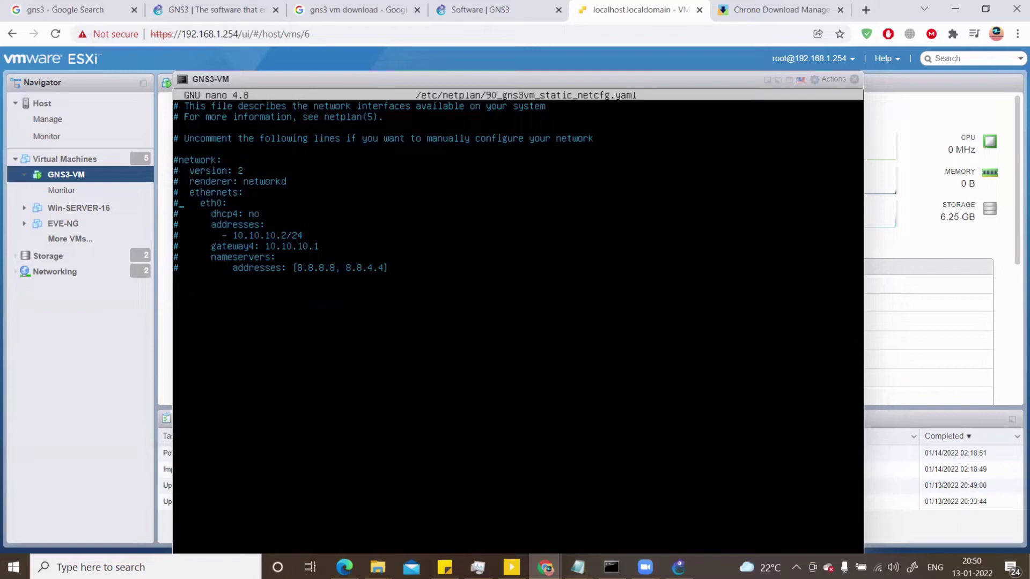
- Uncomment the eth0, dhcp4, addresses, gateway4 and nameservers lines in the netplan file
{"action": "key", "text": "Delete"}
{"action": "key", "text": "Delete"}
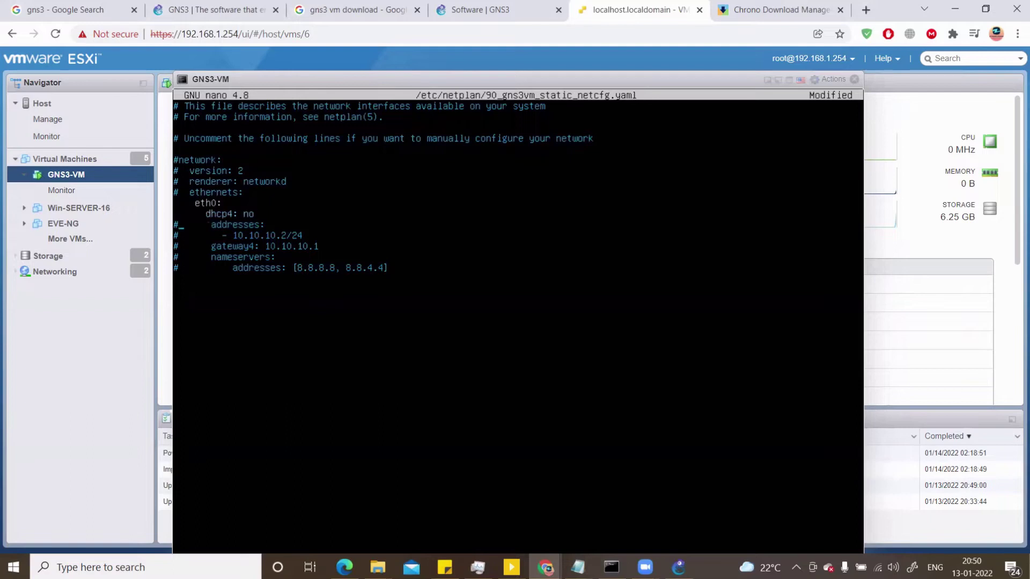
{"action": "key", "text": "Delete"}
{"action": "key", "text": "Down"}
{"action": "key", "text": "Delete"}
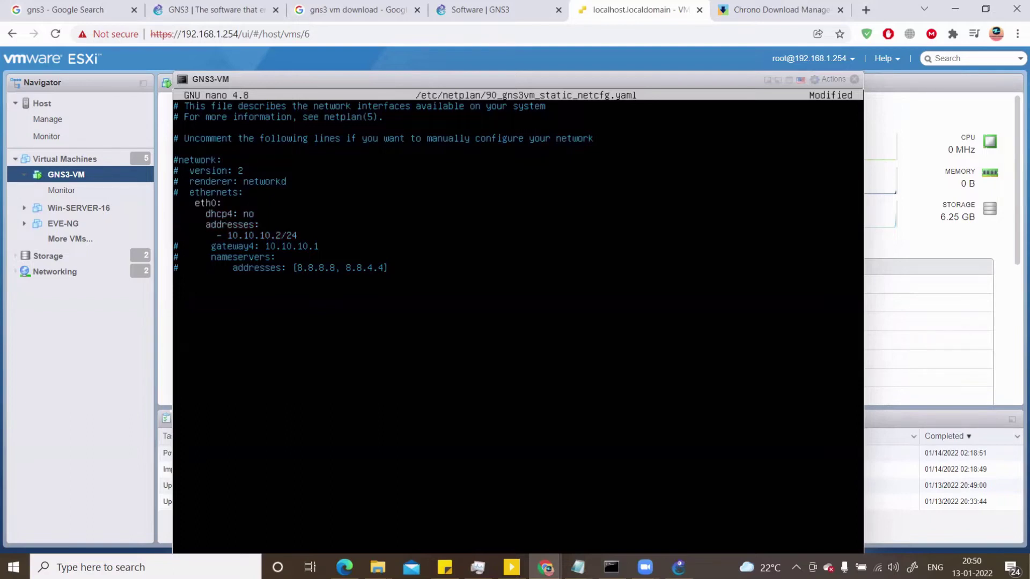
{"action": "key", "text": "Down"}
{"action": "key", "text": "Delete"}
{"action": "key", "text": "Down"}
{"action": "key", "text": "Delete"}
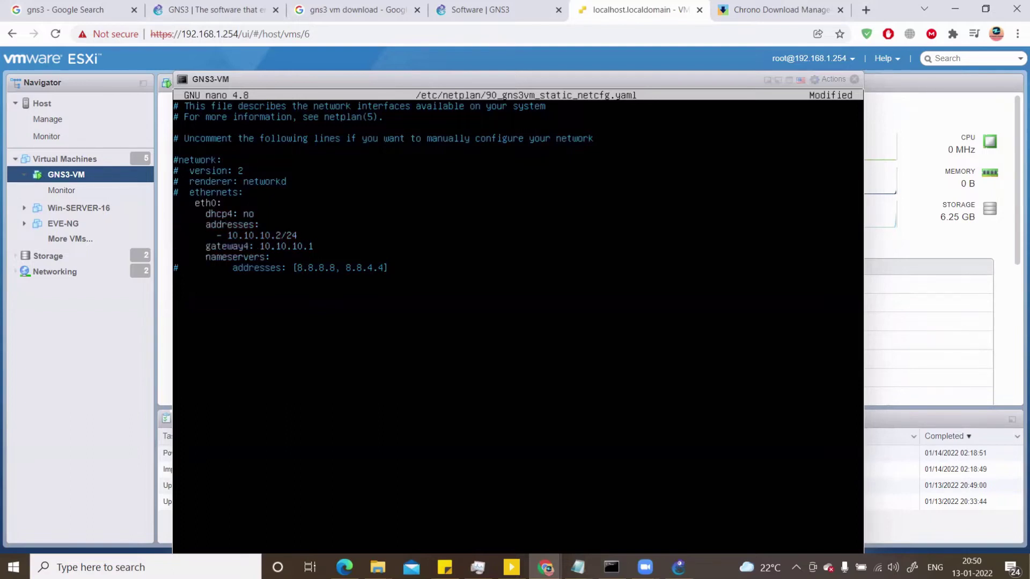
{"action": "key", "text": "BackSpace"}
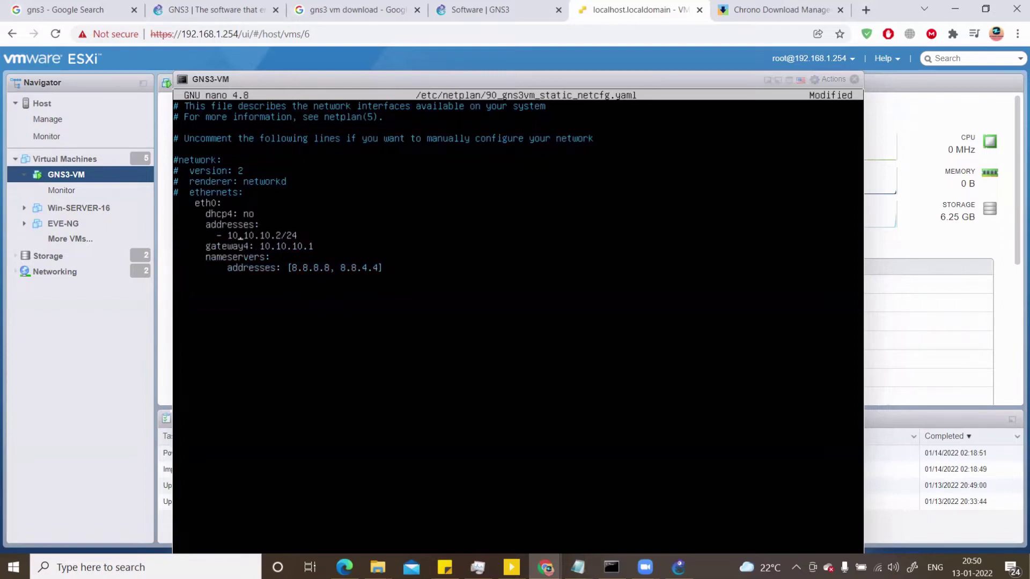
- Change the eth0 address to 192.168.1.88/24
{"action": "key", "text": "BackSpace"}
{"action": "type", "text": "92"}
{"action": "key", "text": "BackSpace"}
{"action": "type", "text": "68"}
{"action": "key", "text": "Right"}
{"action": "key", "text": "BackSpace"}
- Set gateway4 to 192.168.1.1 and replace DNS server 8.8.4.4 with 4.2.2.2
{"action": "key", "text": "BackSpace"}
{"action": "type", "text": "88"}
{"action": "key", "text": "BackSpace"}
{"action": "key", "text": "BackSpace"}
{"action": "key", "text": "BackSpace"}
{"action": "key", "text": "BackSpace"}
{"action": "key", "text": "BackSpace"}
{"action": "key", "text": "BackSpace"}
{"action": "key", "text": "BackSpace"}
{"action": "type", "text": "192.168.1.1"}
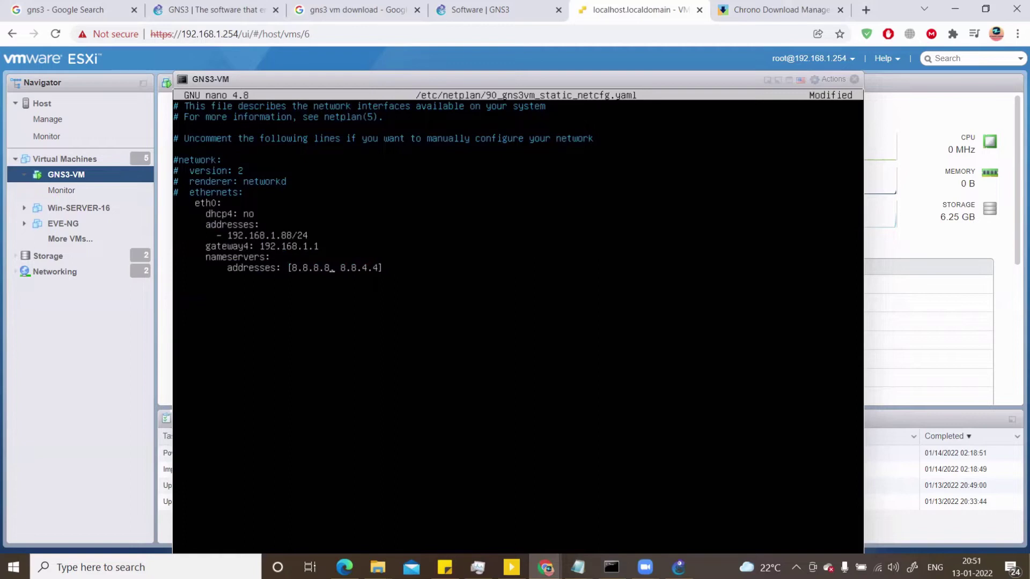
{"action": "key", "text": "BackSpace"}
{"action": "key", "text": "BackSpace"}
{"action": "key", "text": "BackSpace"}
{"action": "key", "text": "BackSpace"}
{"action": "key", "text": "BackSpace"}
{"action": "key", "text": "BackSpace"}
{"action": "key", "text": "BackSpace"}
{"action": "key", "text": "BackSpace"}
{"action": "type", "text": "4.2.2.2]"}
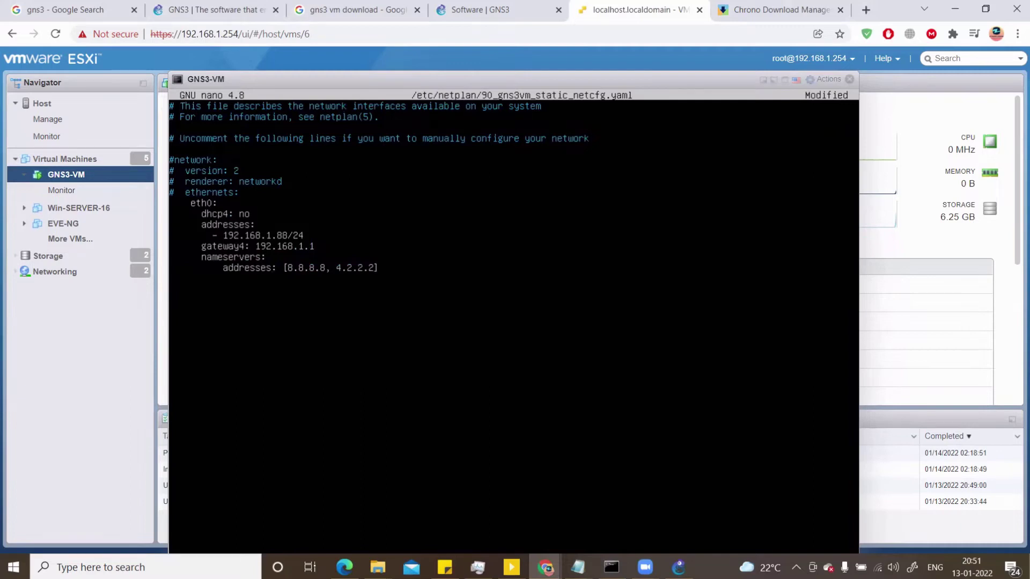
{"action": "key", "text": "Return"}
{"action": "key", "text": "BackSpace"}
{"action": "mouse_move", "coordinate": [560, 78]}
{"action": "left_mouse_down"}
{"action": "mouse_move", "coordinate": [597, 104]}
{"action": "mouse_move", "coordinate": [1027, 16]}
{"action": "mouse_move", "coordinate": [572, 78]}
{"action": "left_mouse_up"}
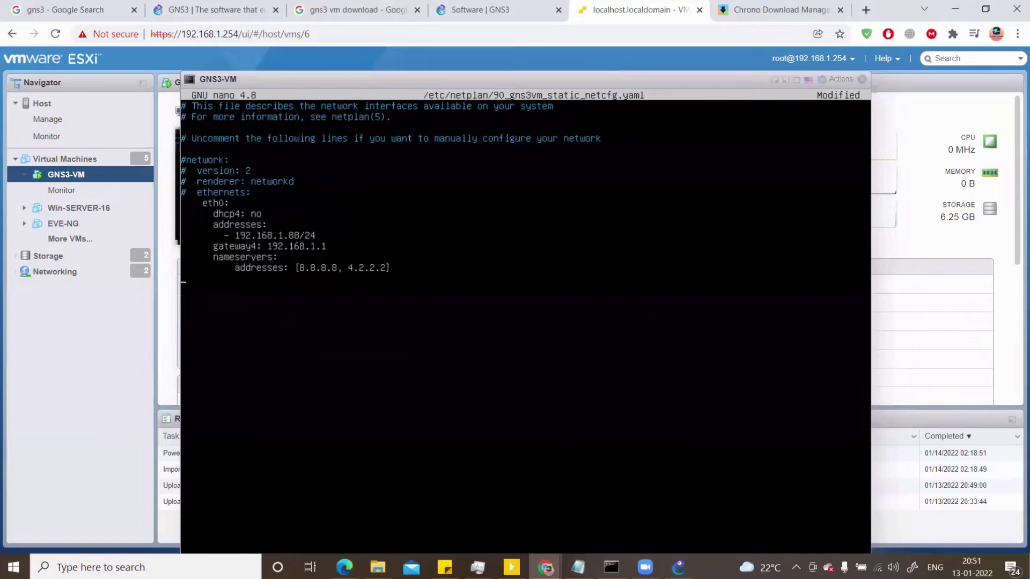
- Write the edited netplan file to disk under its existing name from the full-screen console
{"action": "left_click", "coordinate": [797, 81]}
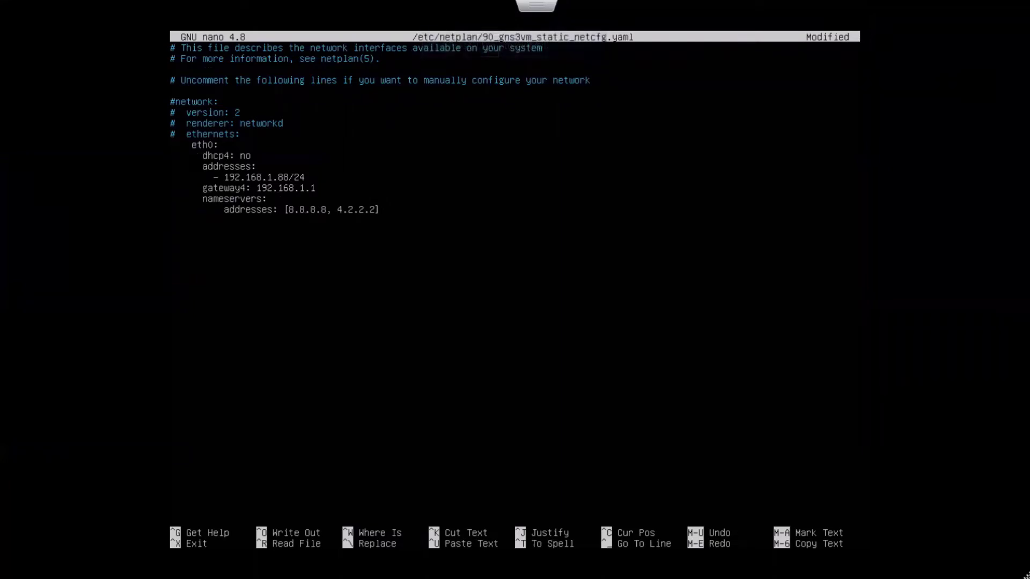
{"action": "key", "text": "ctrl+o"}
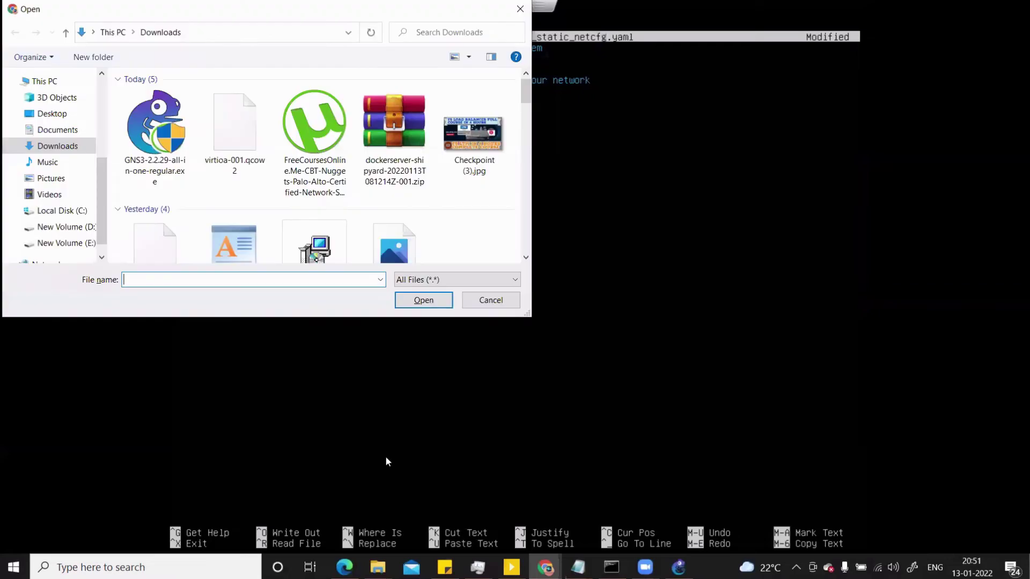
{"action": "left_click", "coordinate": [486, 299]}
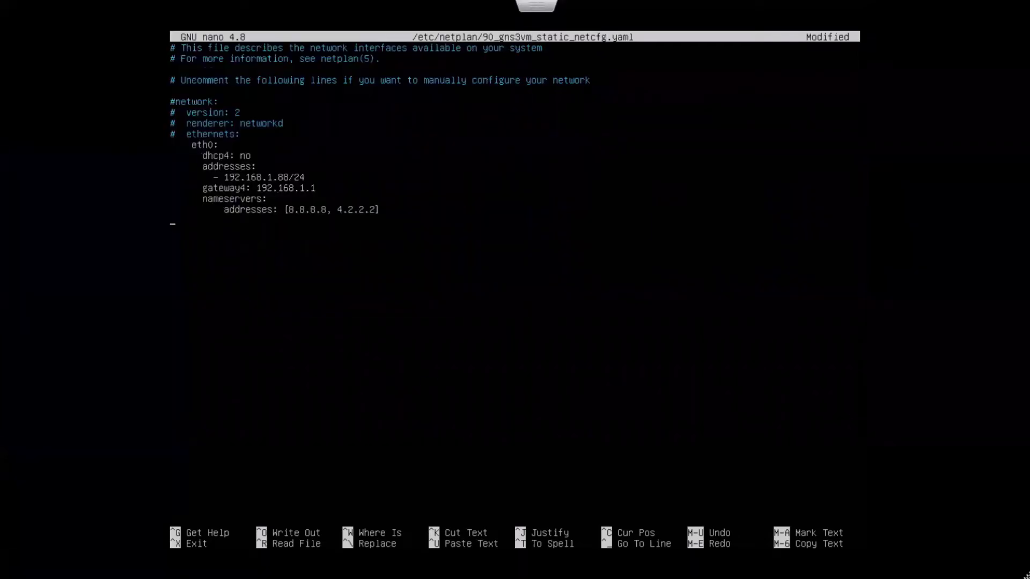
{"action": "key", "text": "ctrl+o"}
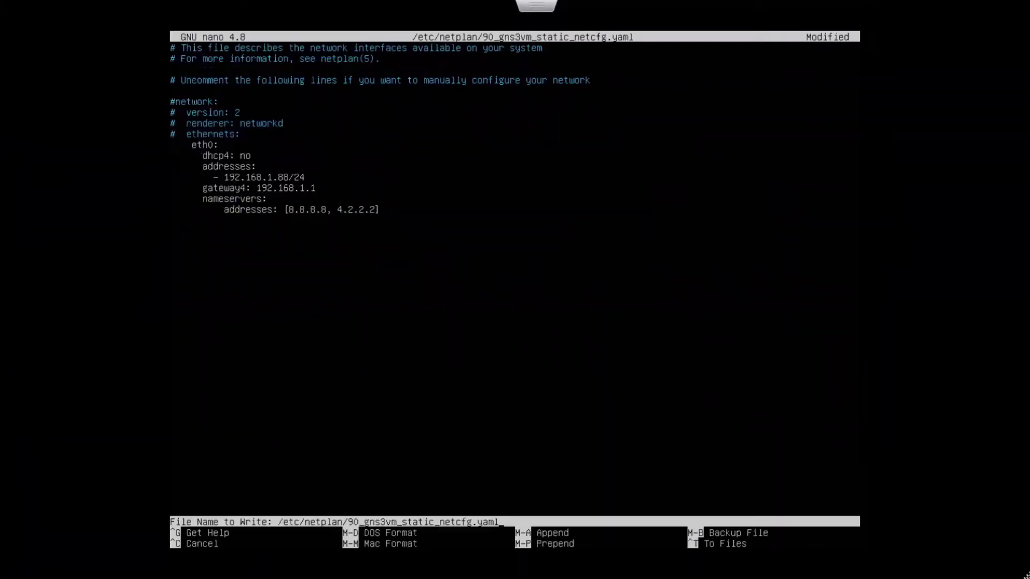
{"action": "key", "text": "Return"}
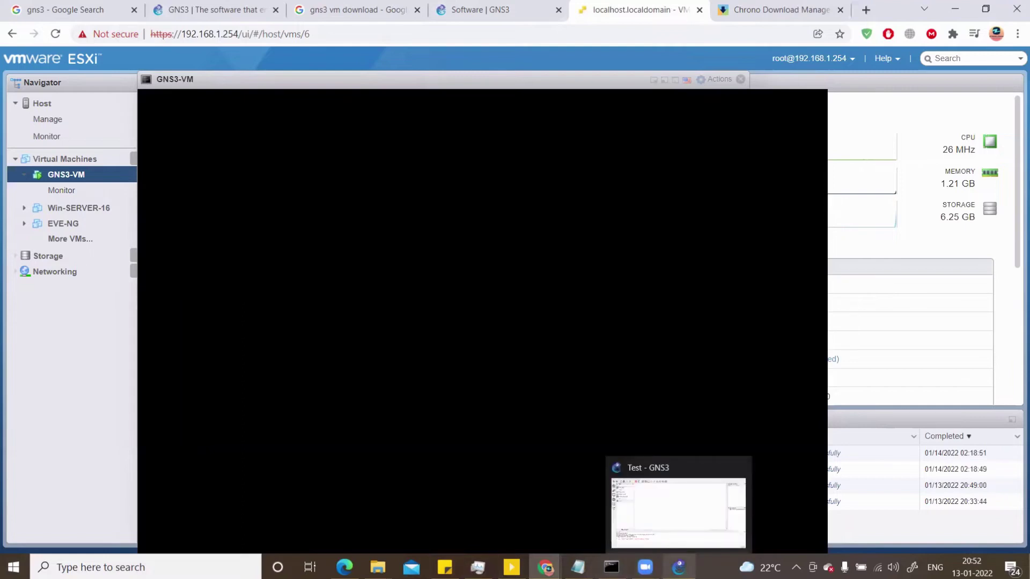
- In GNS3 Preferences, enable the GNS3 VM and set its virtualization engine to Remote
{"action": "left_click", "coordinate": [679, 567]}
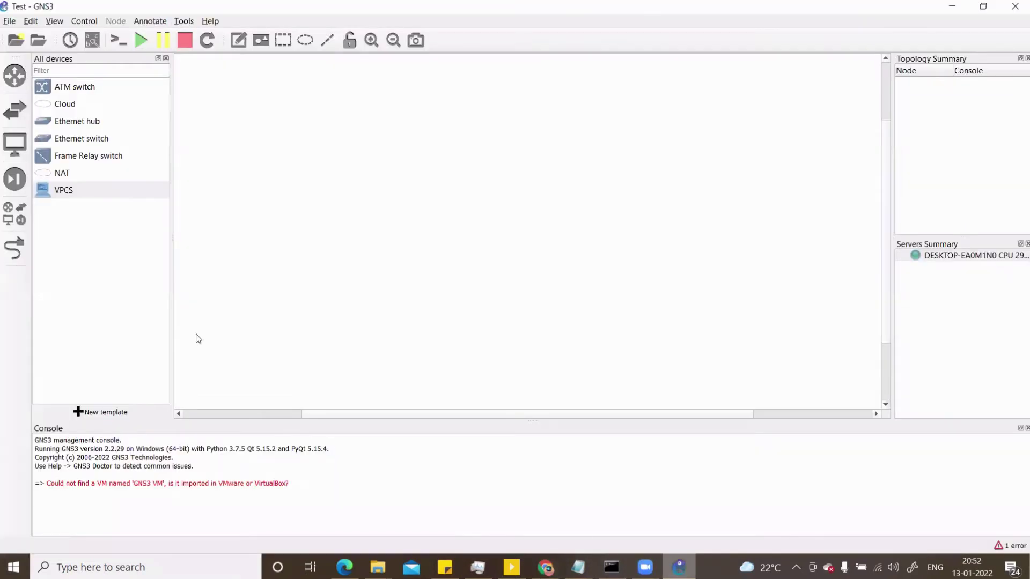
{"action": "left_click", "coordinate": [32, 22]}
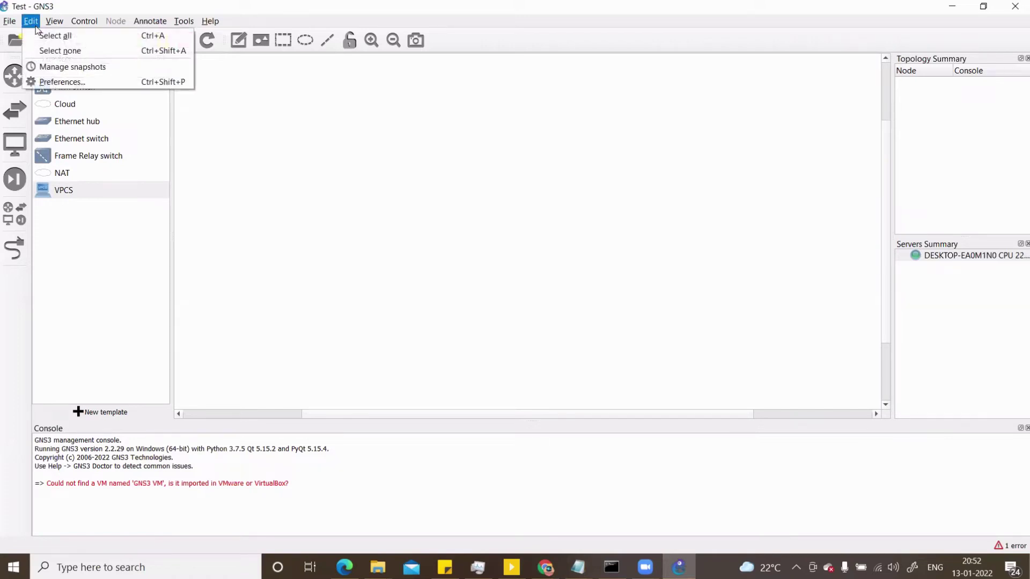
{"action": "left_click", "coordinate": [73, 88]}
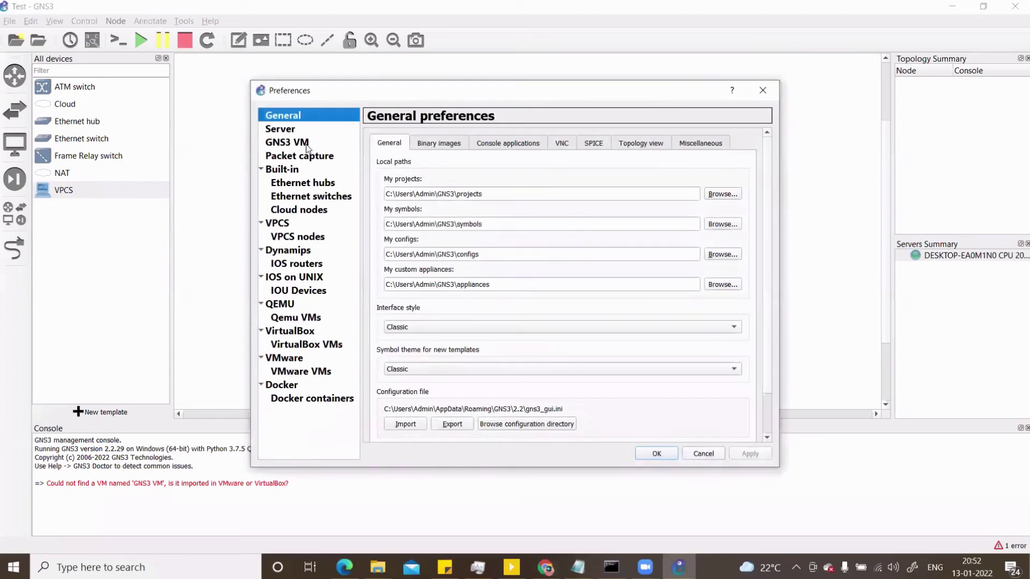
{"action": "left_click", "coordinate": [291, 145]}
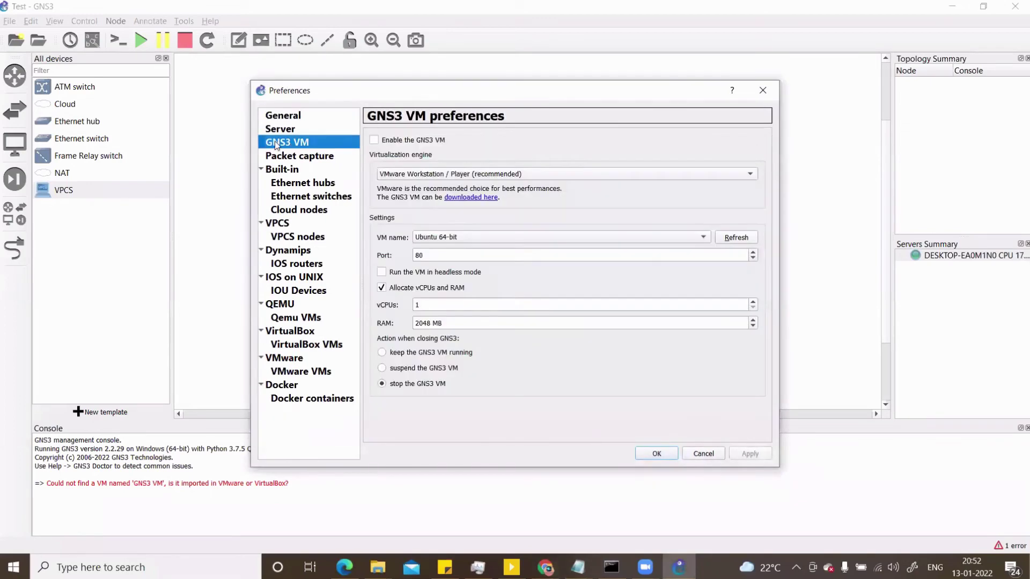
{"action": "left_click", "coordinate": [374, 140]}
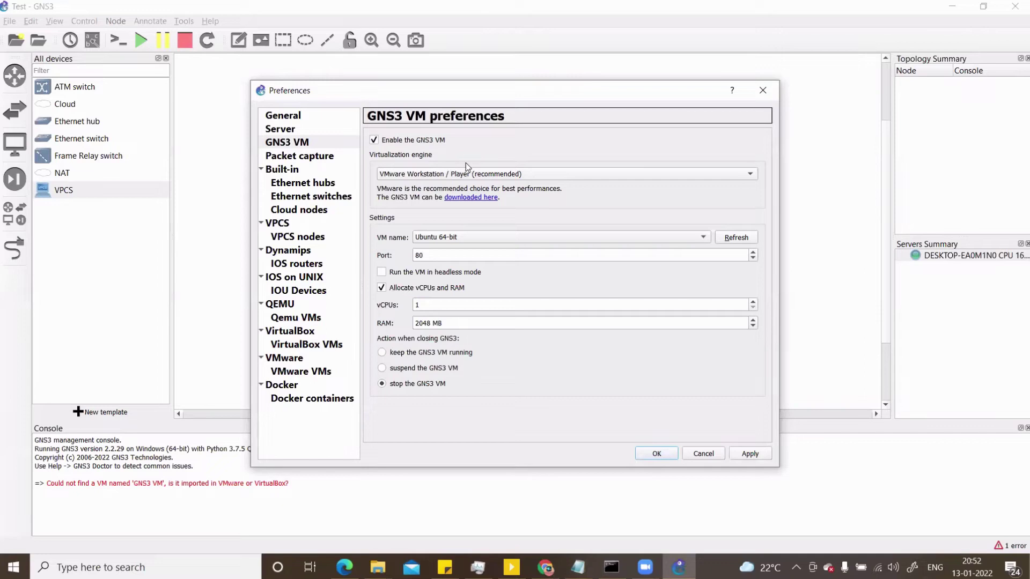
{"action": "left_click", "coordinate": [470, 176]}
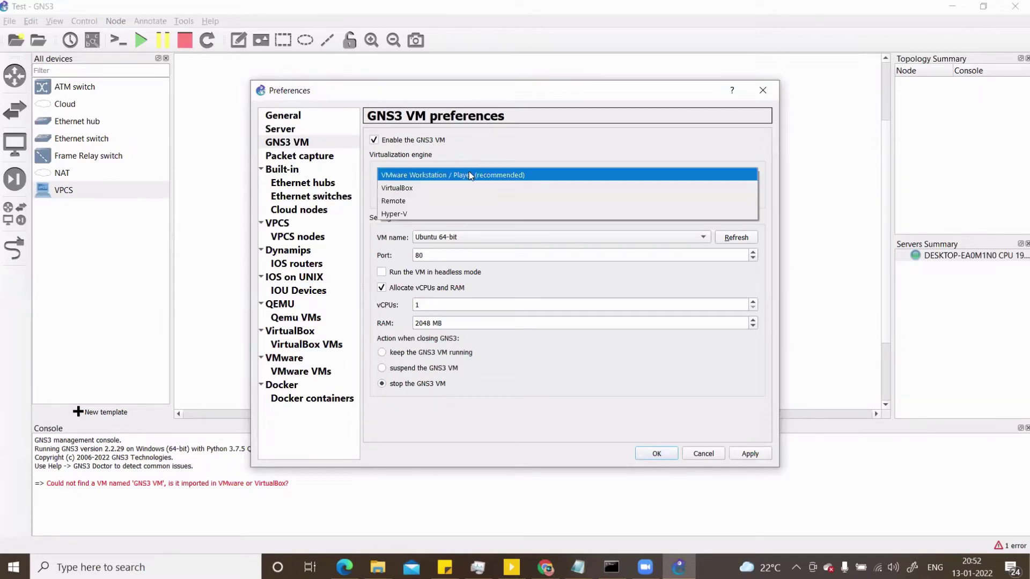
{"action": "left_click", "coordinate": [419, 175]}
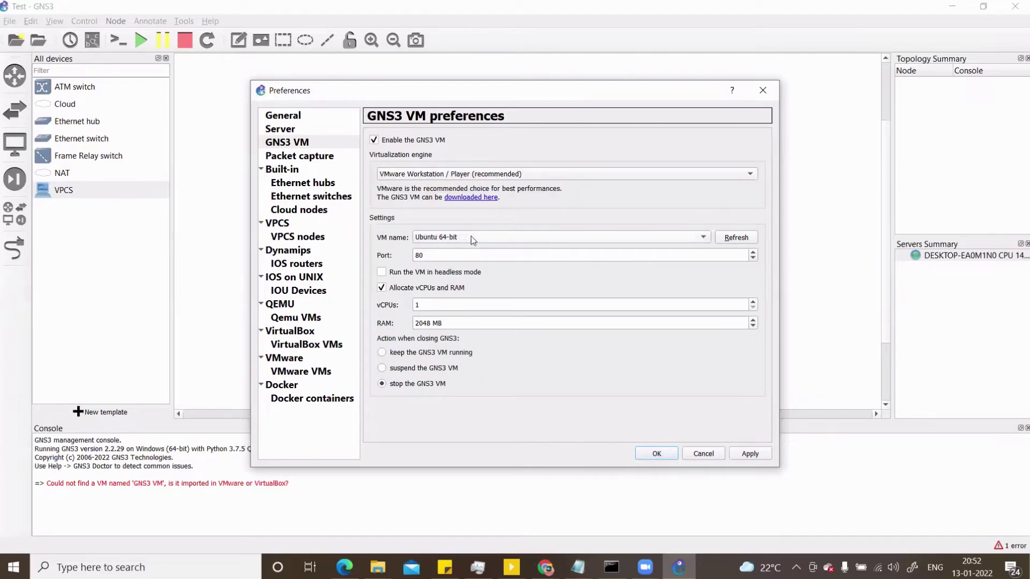
{"action": "left_click", "coordinate": [471, 236]}
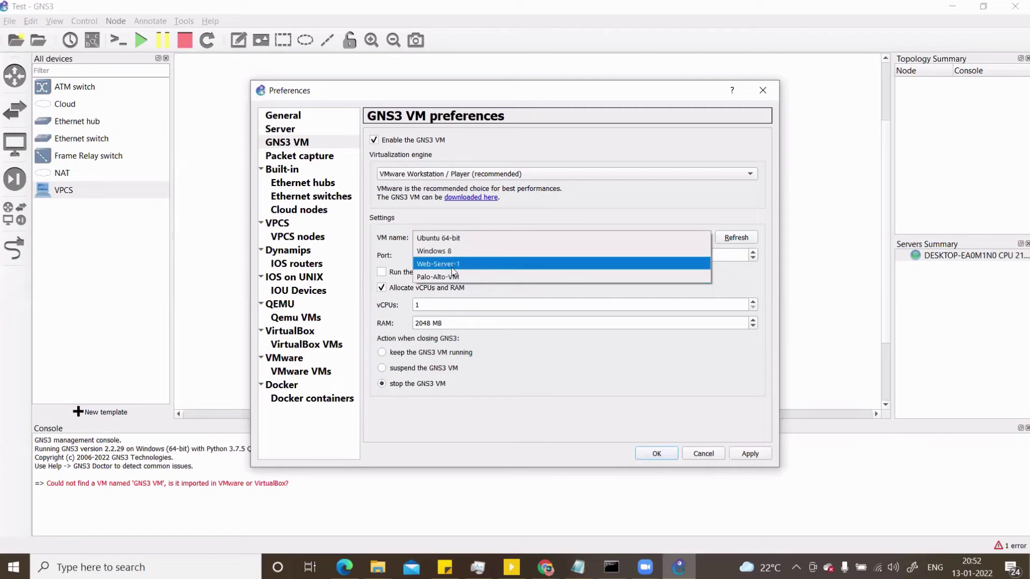
{"action": "left_click", "coordinate": [449, 176]}
{"action": "left_click", "coordinate": [449, 187]}
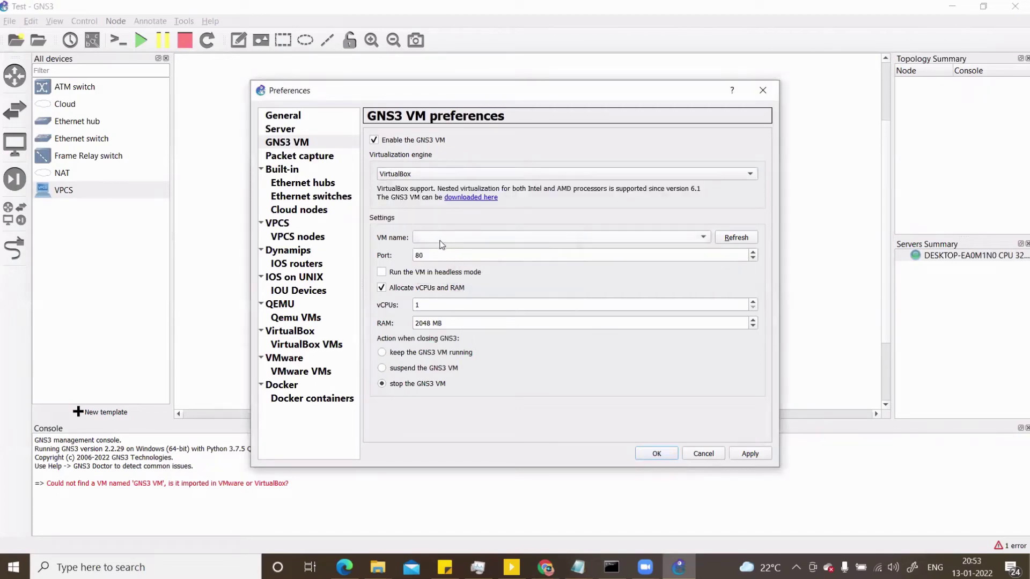
{"action": "left_click", "coordinate": [428, 179]}
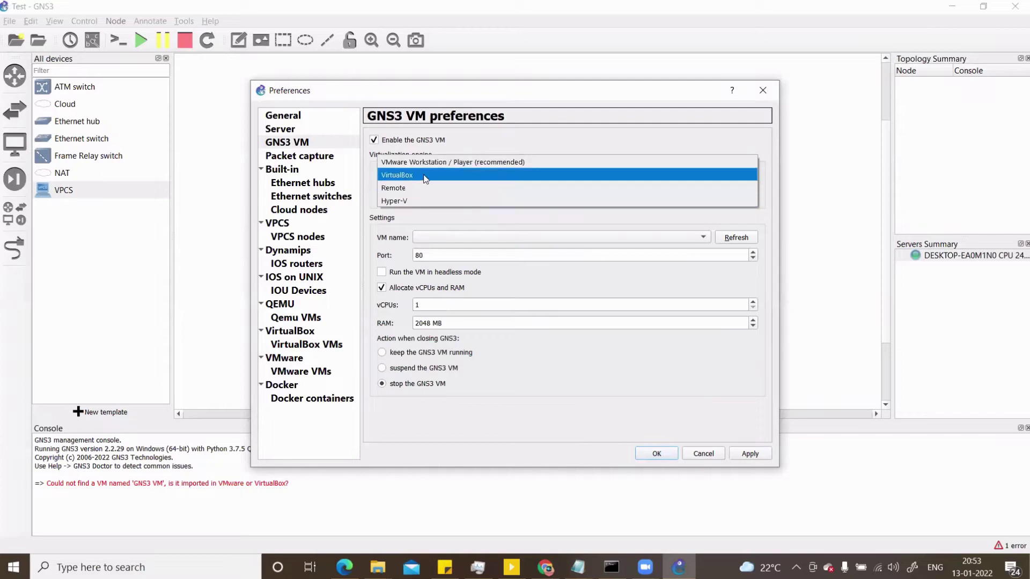
{"action": "left_click", "coordinate": [430, 188]}
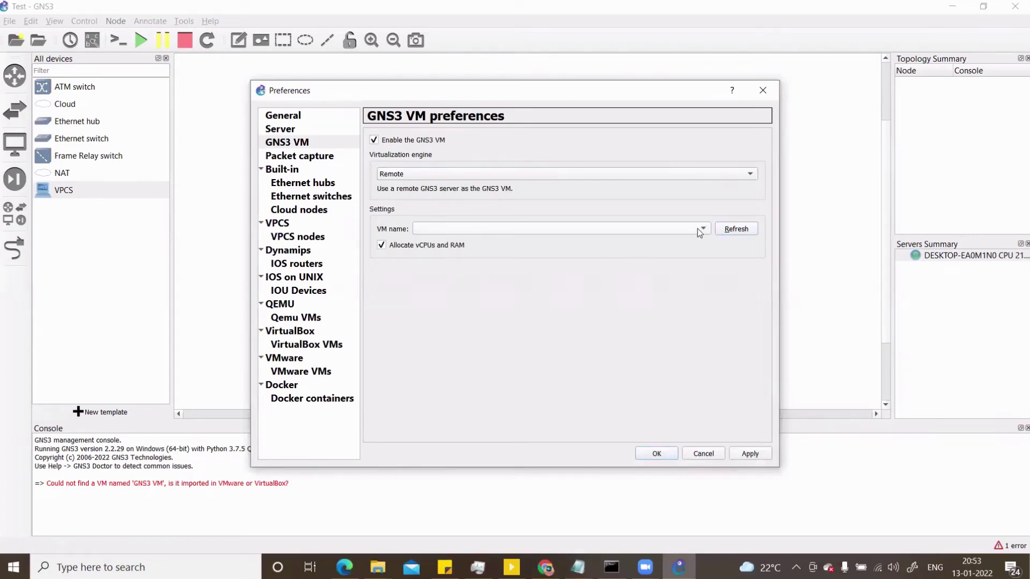
{"action": "left_click", "coordinate": [458, 175]}
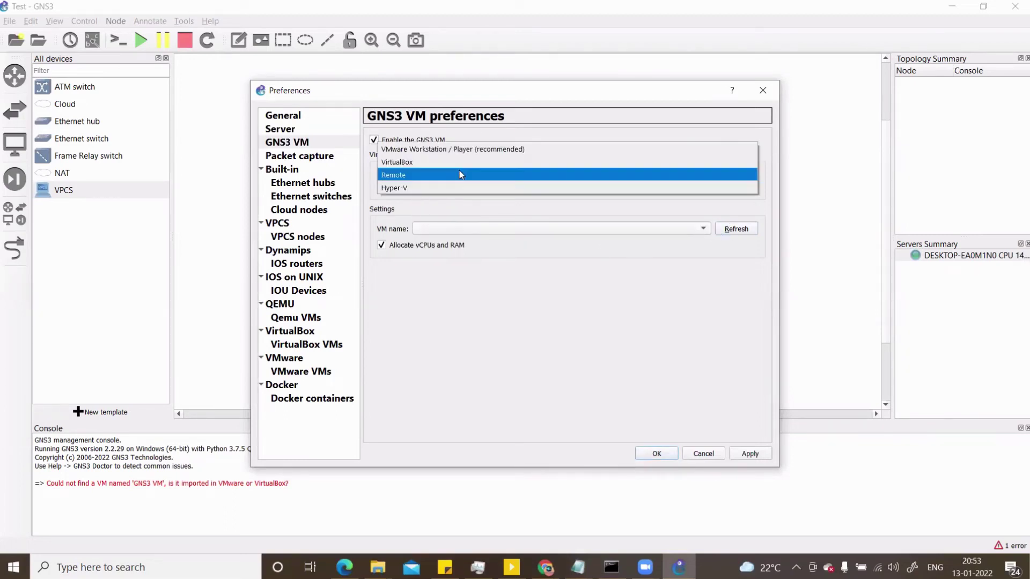
{"action": "left_click", "coordinate": [420, 177]}
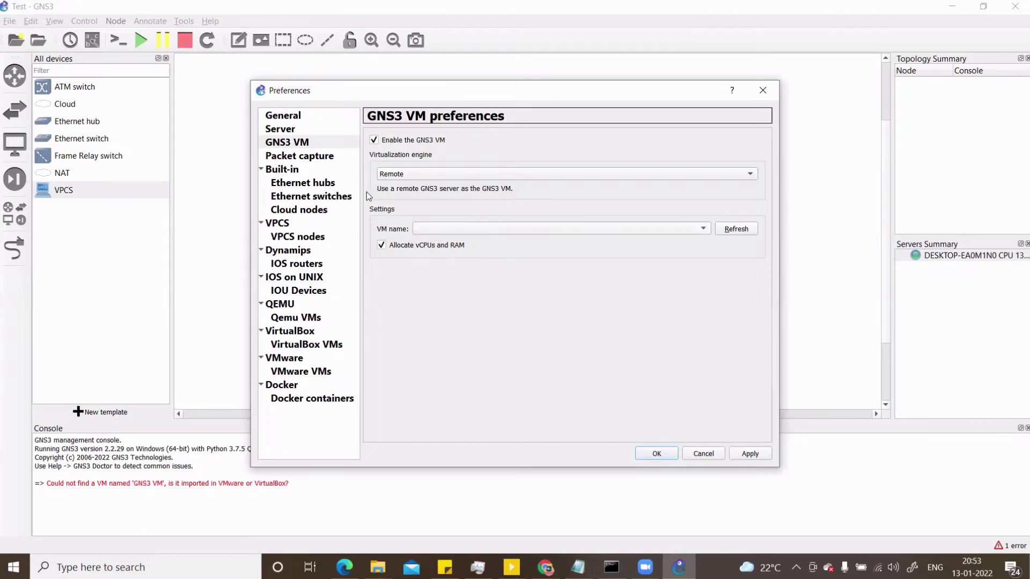
- Add a new remote server named GNS3-VM
{"action": "left_click", "coordinate": [287, 131]}
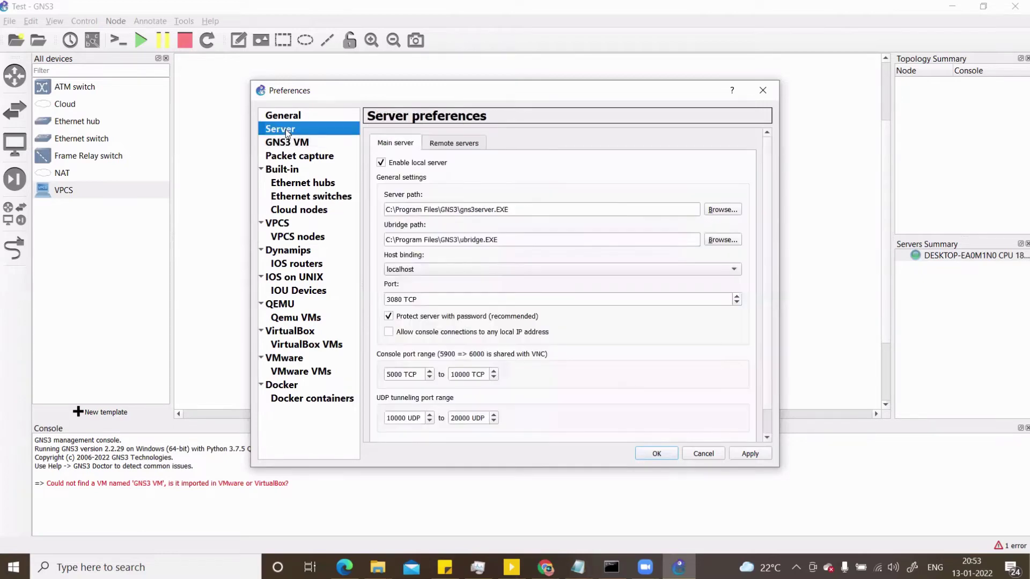
{"action": "left_click", "coordinate": [443, 143]}
{"action": "left_click", "coordinate": [398, 294]}
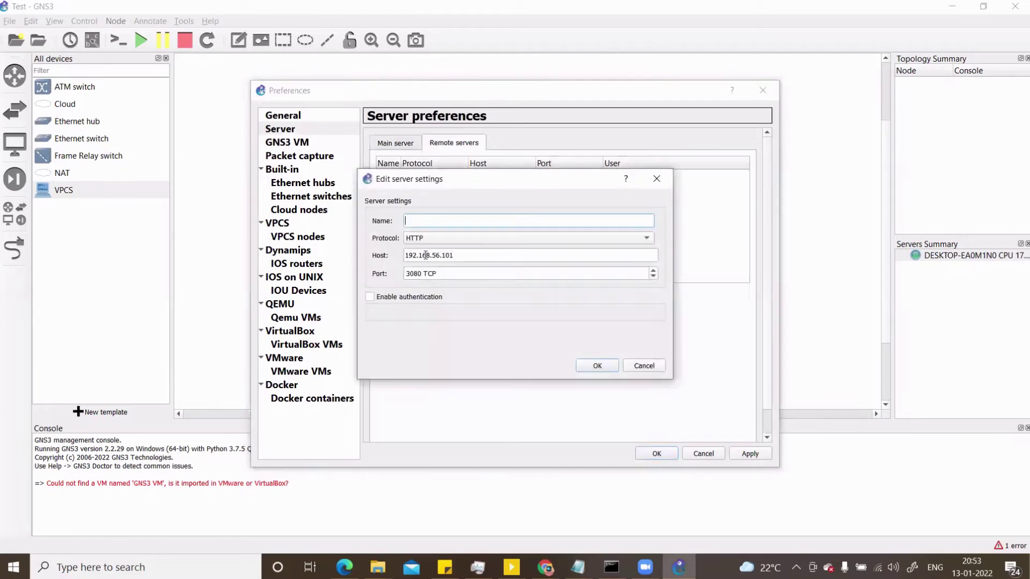
{"action": "type", "text": "GNS3-VM"}
- Back in the ESXi VM console, open the Network configuration from the GNS3 menu
{"action": "mouse_move", "coordinate": [546, 567]}
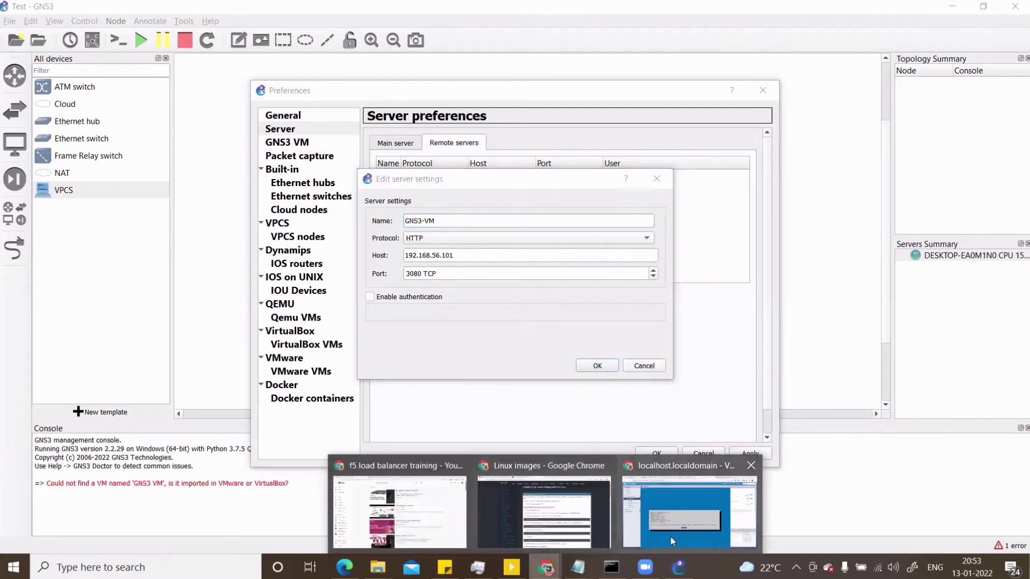
{"action": "left_click", "coordinate": [670, 532]}
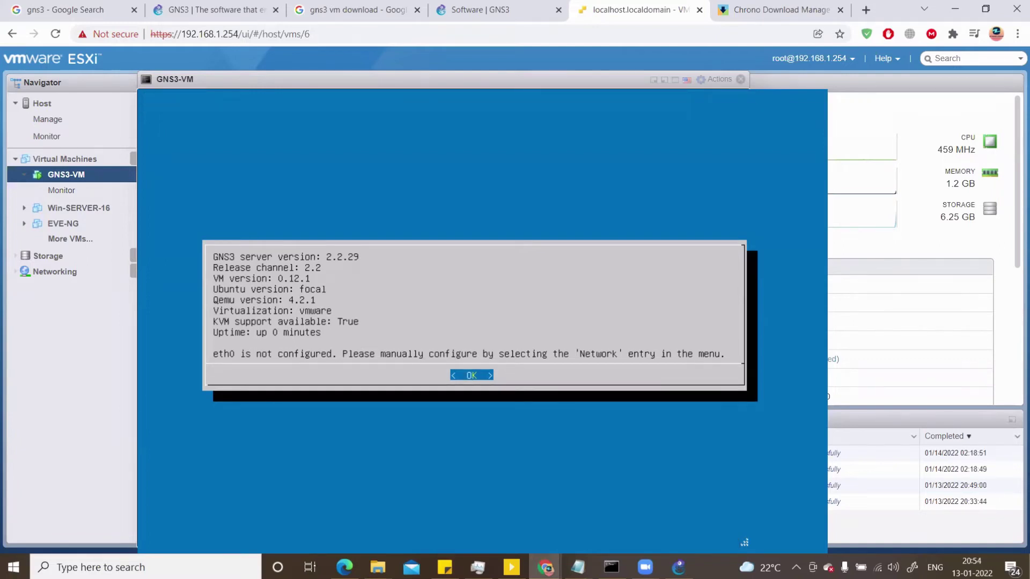
{"action": "key", "text": "Return"}
{"action": "key", "text": "Down"}
{"action": "key", "text": "Down"}
{"action": "key", "text": "Down"}
{"action": "key", "text": "Down"}
{"action": "key", "text": "Down"}
{"action": "key", "text": "Down"}
{"action": "key", "text": "Down"}
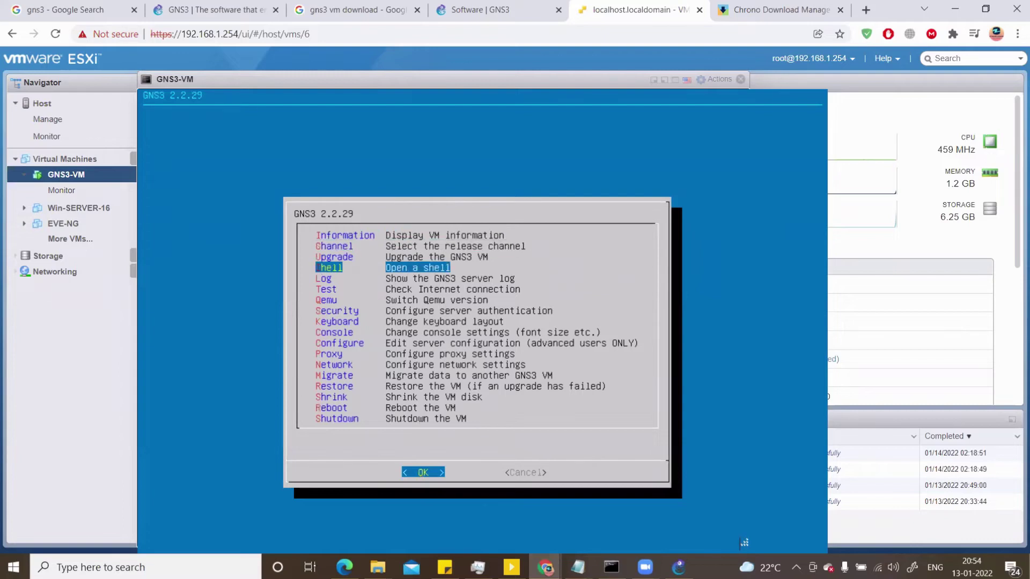
{"action": "key", "text": "Down"}
{"action": "key", "text": "Down"}
{"action": "key", "text": "Down"}
{"action": "key", "text": "Down"}
{"action": "key", "text": "Down"}
{"action": "key", "text": "Down"}
{"action": "key", "text": "Down"}
{"action": "key", "text": "Down"}
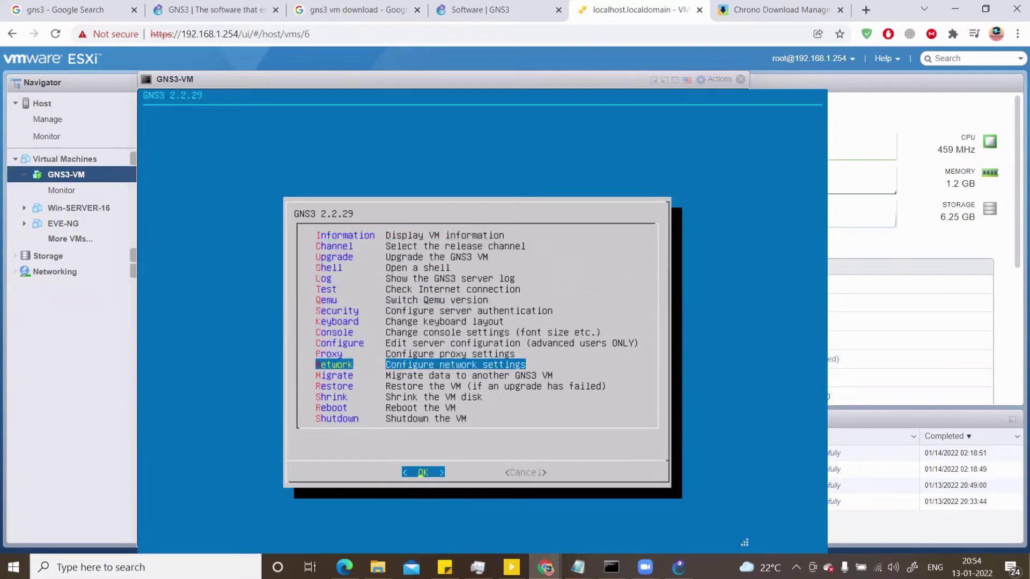
{"action": "key", "text": "Return"}
{"action": "key", "text": "Return"}
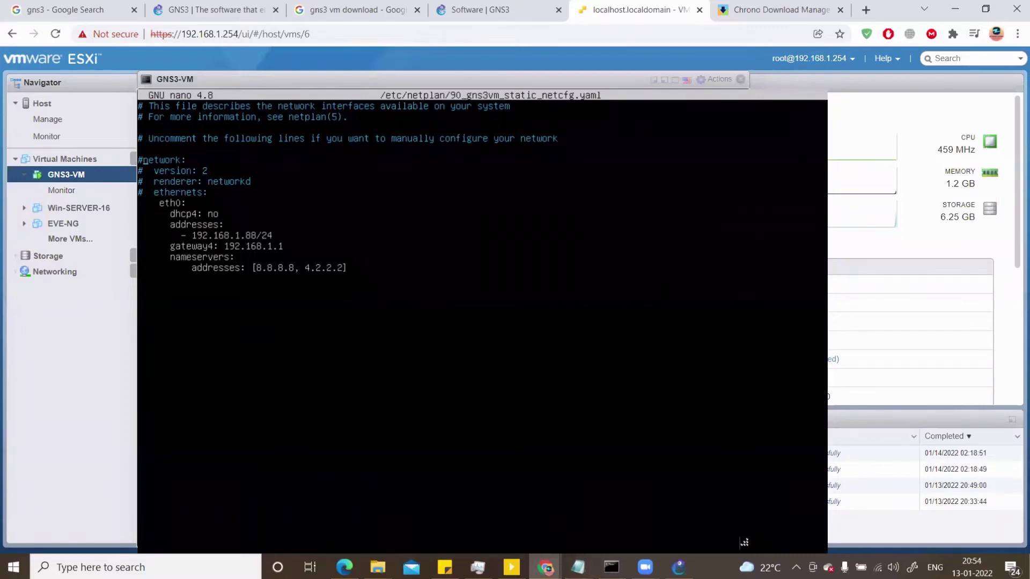
- Uncomment the network:, version: 2, renderer: networkd and ethernets lines in nano
{"action": "key", "text": "BackSpace"}
{"action": "key", "text": "Down"}
{"action": "key", "text": "Delete"}
{"action": "key", "text": "Delete"}
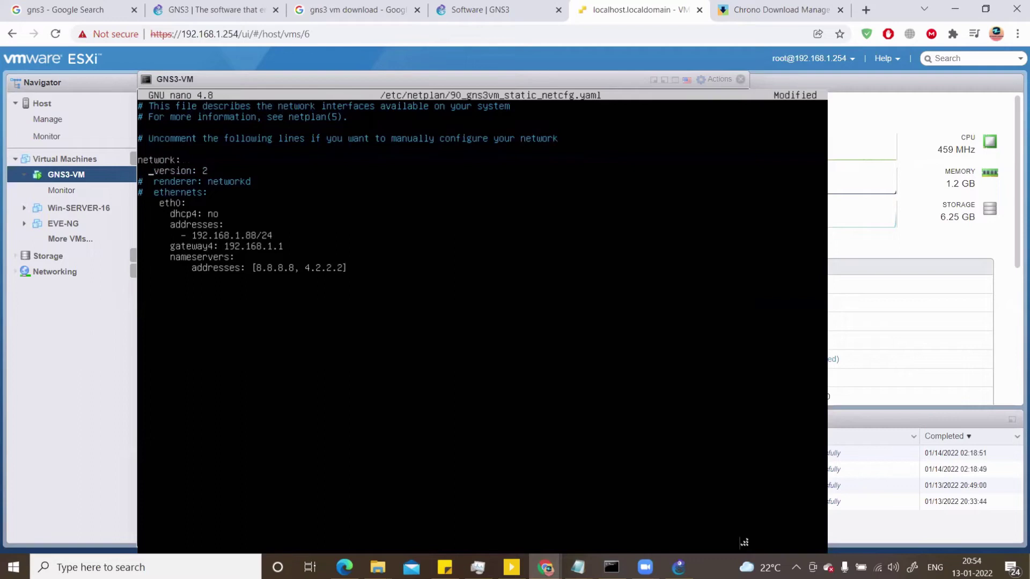
{"action": "key", "text": "Down"}
{"action": "key", "text": "BackSpace"}
{"action": "key", "text": "BackSpace"}
{"action": "key", "text": "Delete"}
{"action": "key", "text": "Delete"}
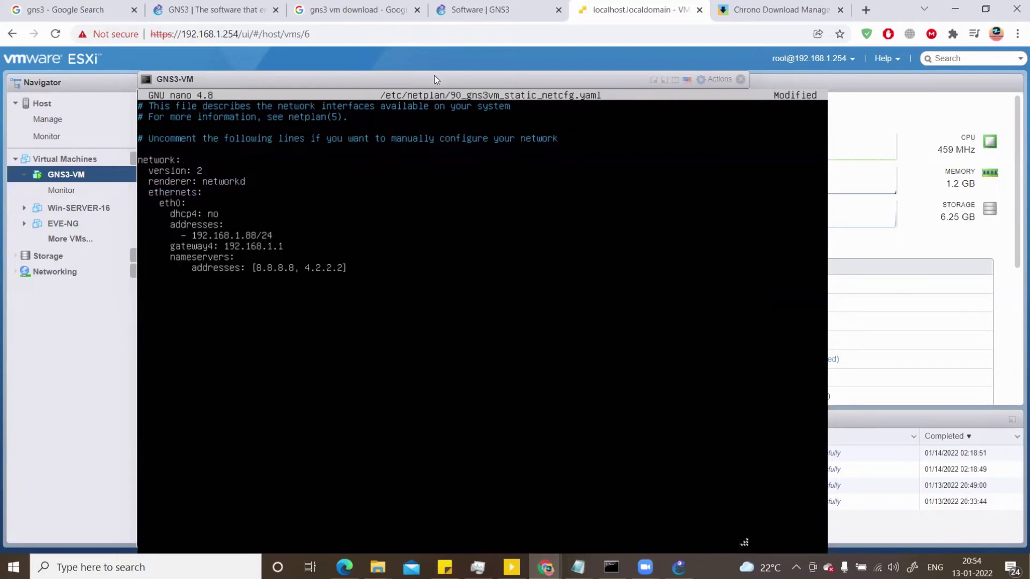
{"action": "left_click_drag", "start_coordinate": [432, 82], "coordinate": [430, 81]}
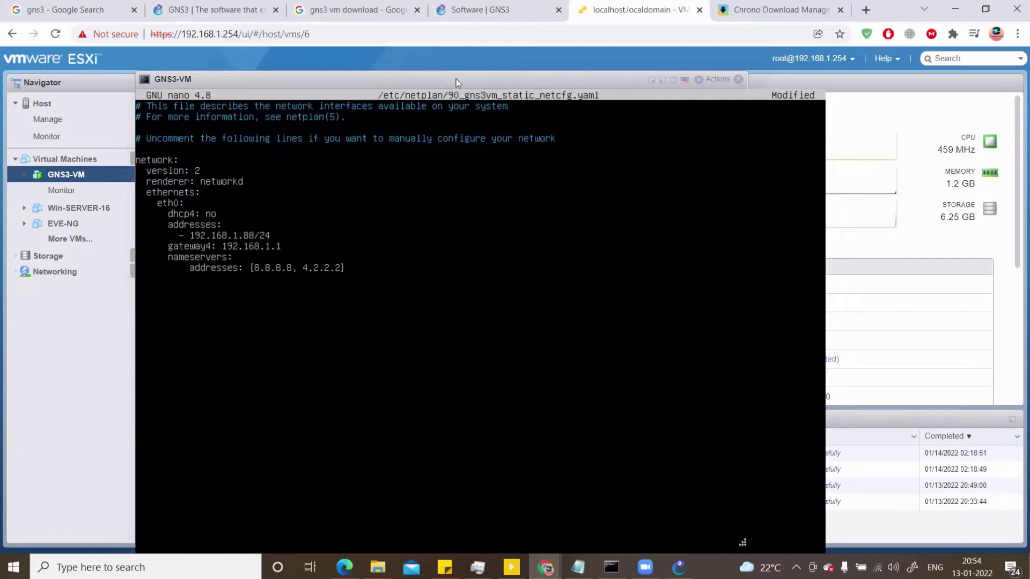
- Save the netplan file and exit nano so the GNS3 VM reboots
{"action": "left_click", "coordinate": [673, 79]}
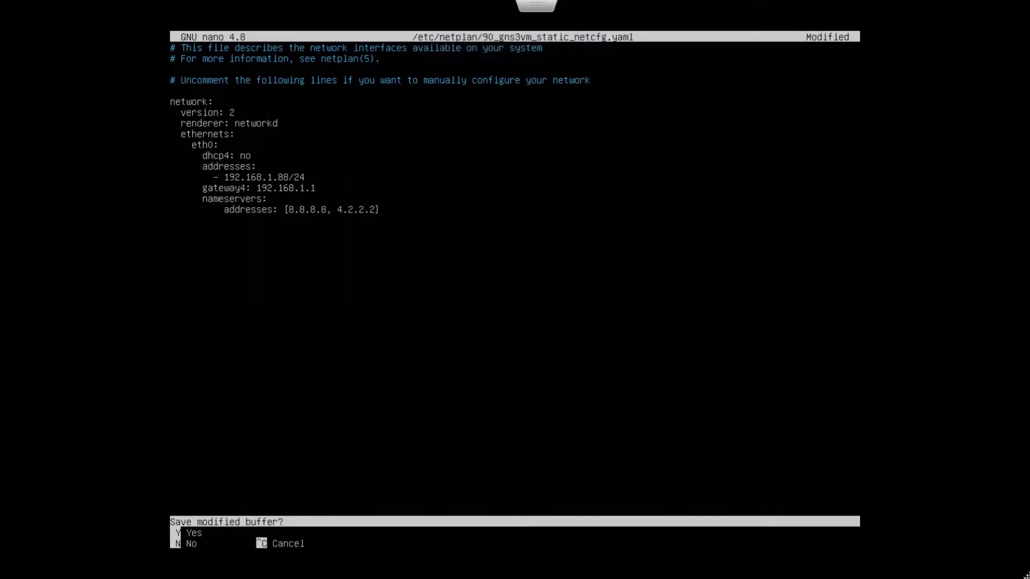
{"action": "key", "text": "Escape"}
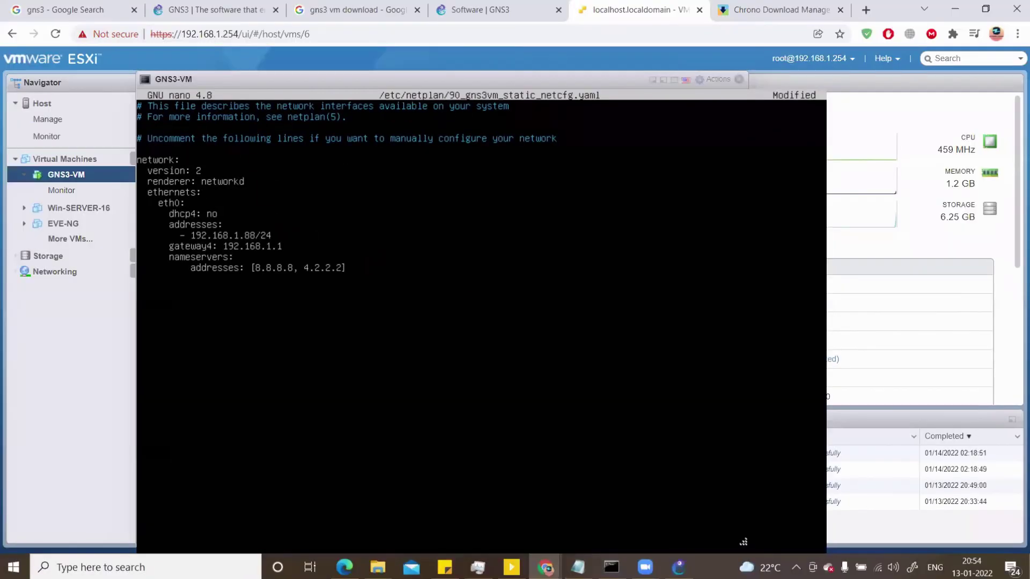
{"action": "left_click", "coordinate": [673, 80]}
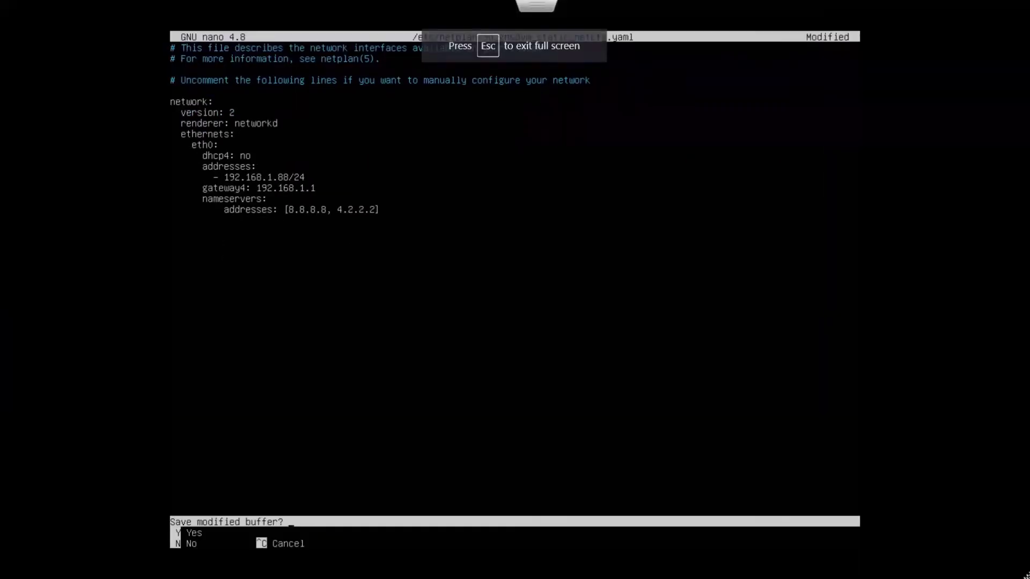
{"action": "key", "text": "ctrl+c"}
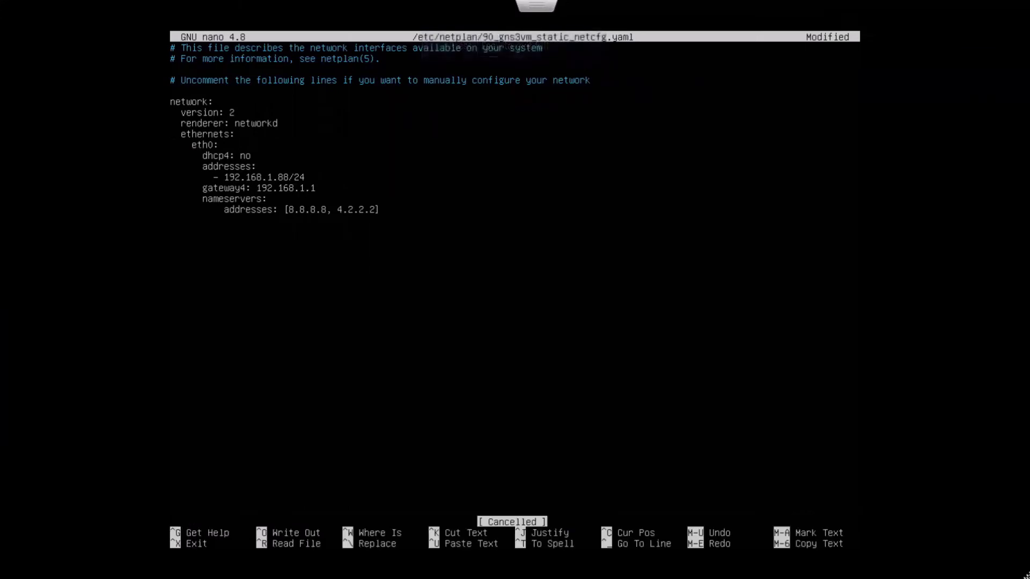
{"action": "key", "text": "ctrl+o"}
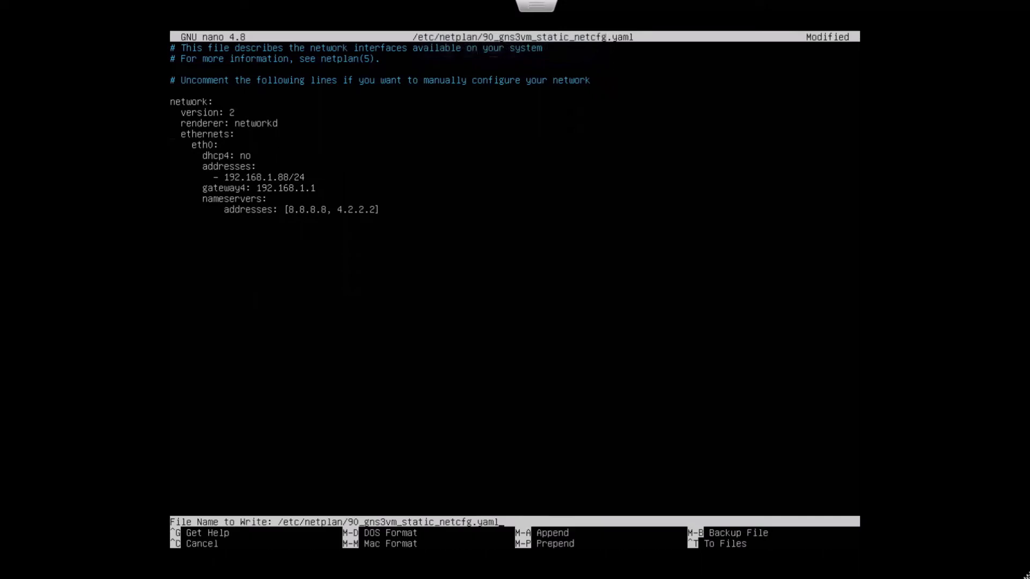
{"action": "key", "text": "Return"}
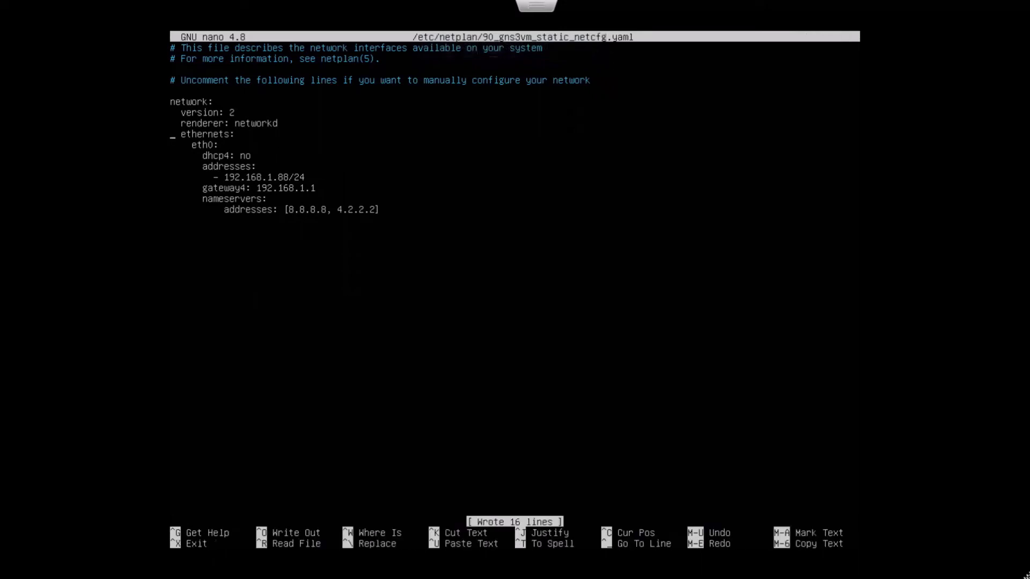
{"action": "key", "text": "ctrl+x"}
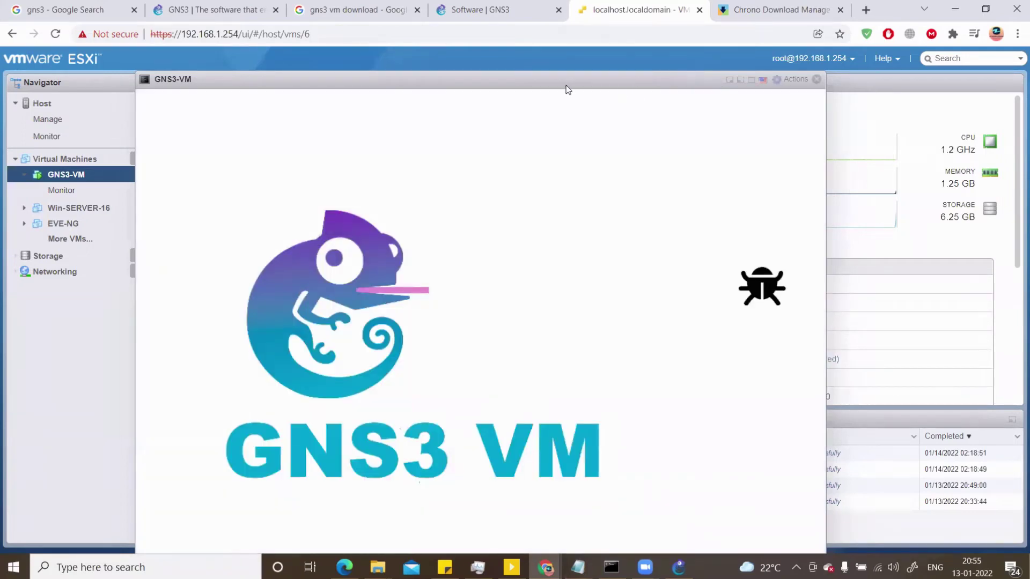
{"action": "left_click_drag", "start_coordinate": [567, 88], "coordinate": [582, 72]}
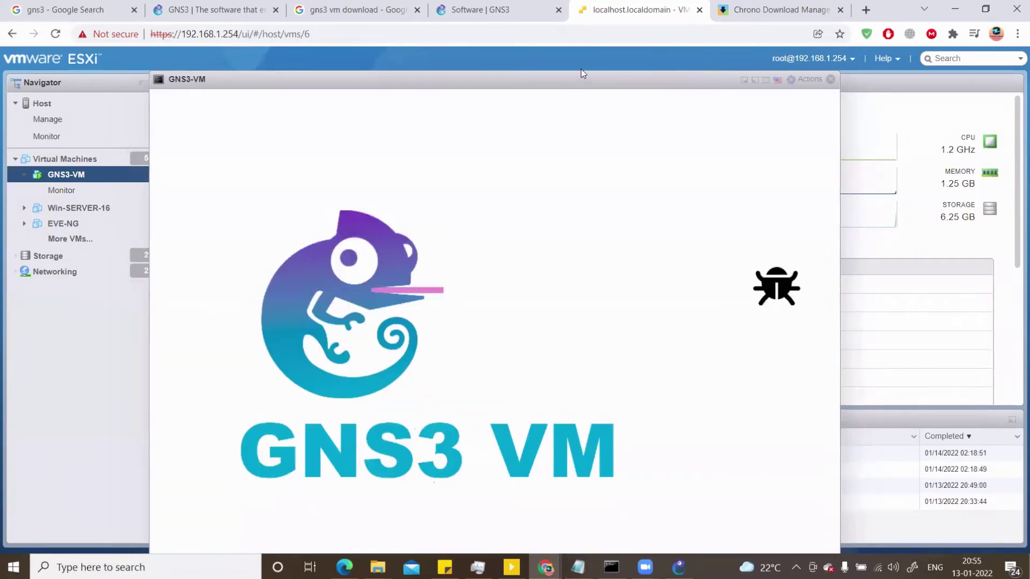
- Change the GNS3-VM remote server's host to 192.168.1.88, keeping HTTP
{"action": "left_click", "coordinate": [678, 567]}
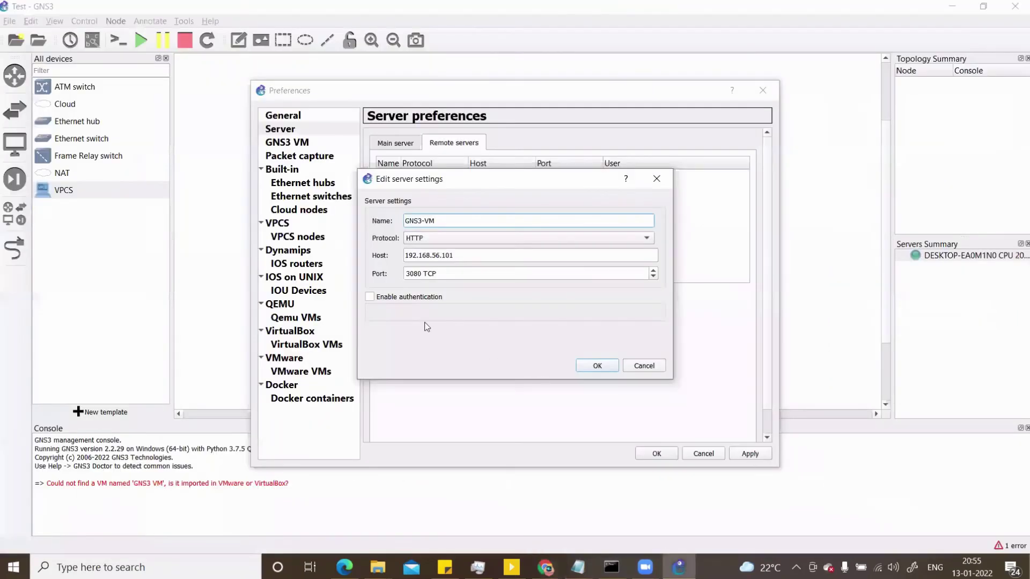
{"action": "left_click", "coordinate": [449, 243]}
{"action": "left_click", "coordinate": [450, 241]}
{"action": "left_click", "coordinate": [473, 254]}
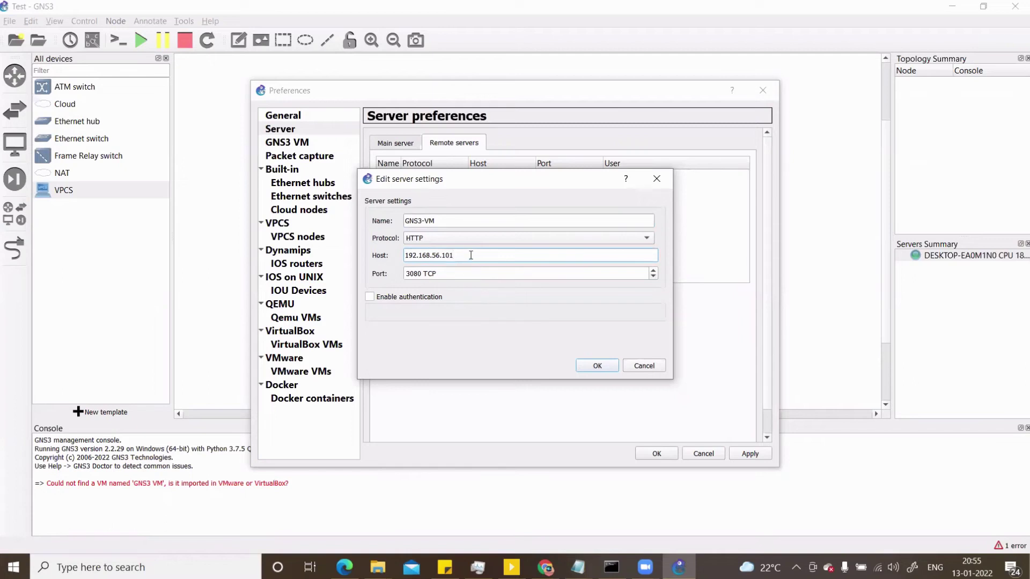
{"action": "key", "text": "BackSpace"}
{"action": "key", "text": "BackSpace"}
{"action": "key", "text": "BackSpace"}
{"action": "key", "text": "BackSpace"}
{"action": "key", "text": "BackSpace"}
{"action": "key", "text": "BackSpace"}
{"action": "type", "text": "1.88"}
{"action": "left_click", "coordinate": [592, 365]}
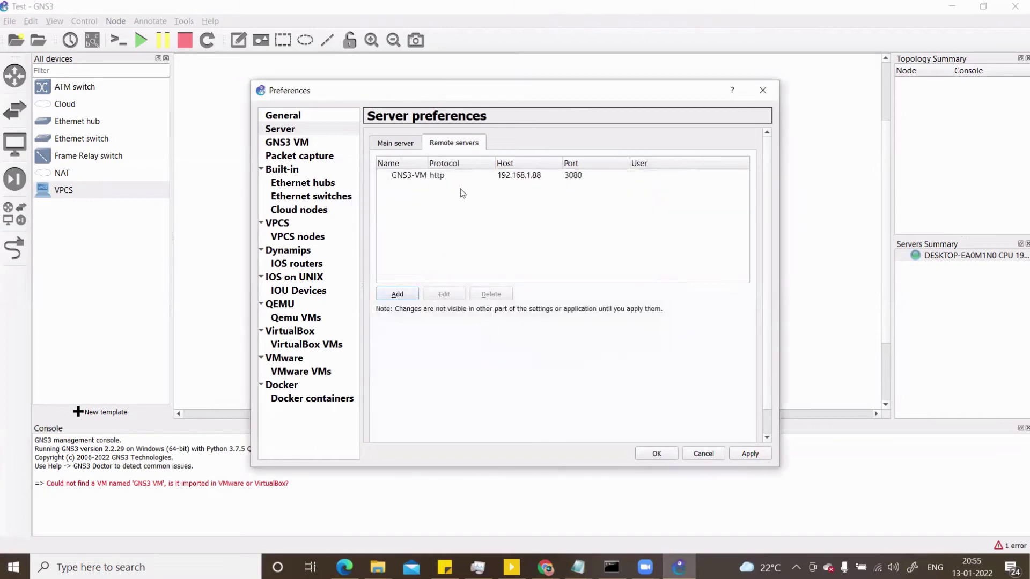
- Refresh the GNS3 VM list and apply the GNS3-VM remote server change
{"action": "left_click", "coordinate": [316, 144]}
{"action": "left_click", "coordinate": [590, 229]}
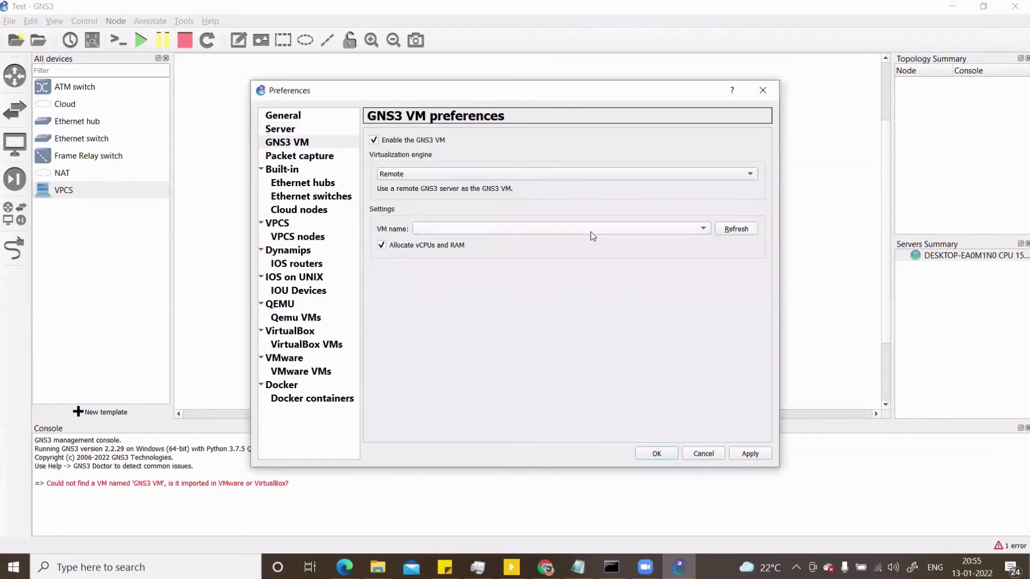
{"action": "left_click", "coordinate": [732, 226]}
{"action": "left_click", "coordinate": [301, 131]}
{"action": "left_click", "coordinate": [437, 178]}
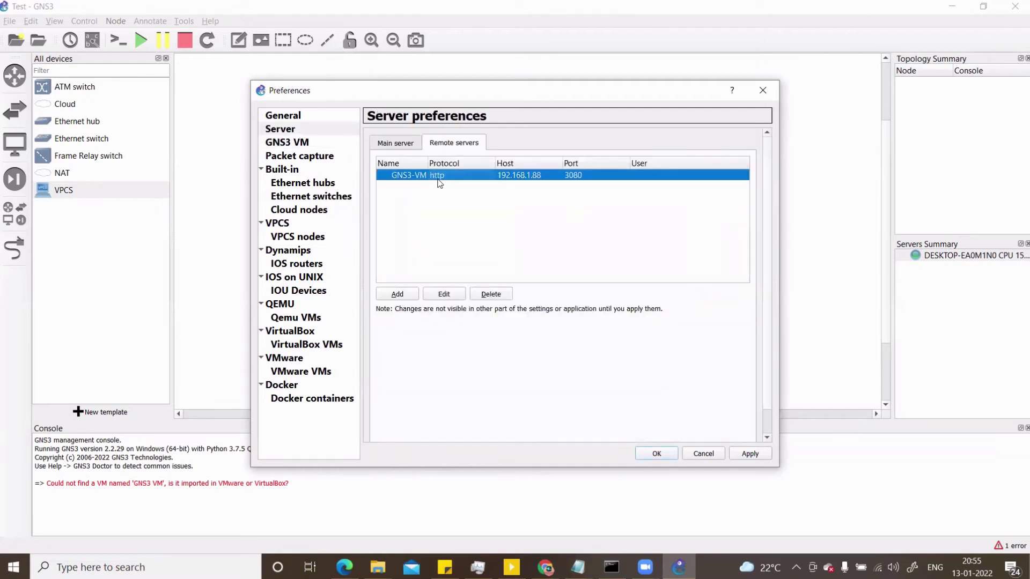
{"action": "left_click", "coordinate": [745, 457]}
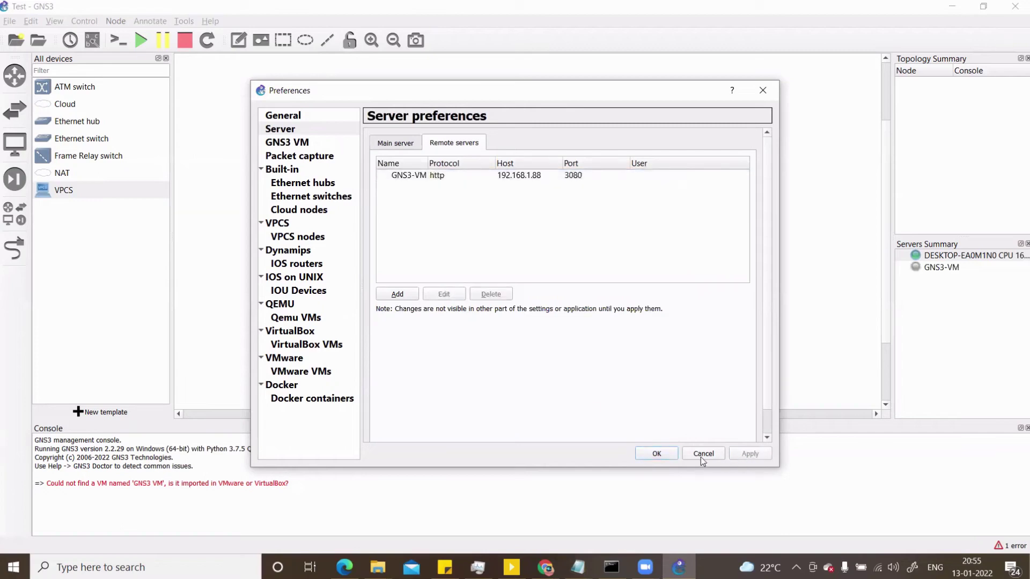
- Select GNS3-VM as the remote GNS3 VM, apply it, and close Preferences
{"action": "left_click", "coordinate": [298, 141]}
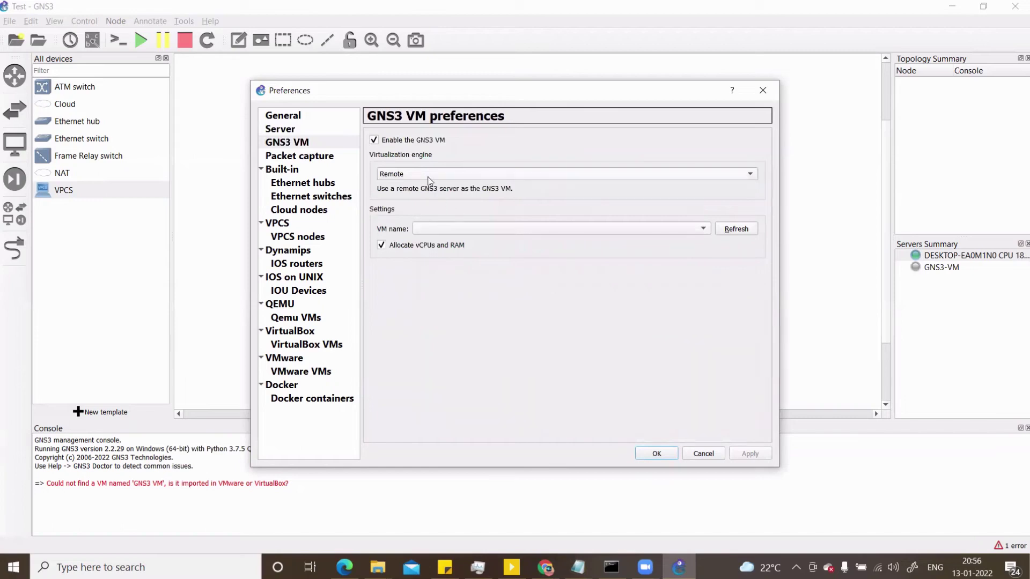
{"action": "left_click", "coordinate": [745, 236]}
{"action": "left_click", "coordinate": [745, 454]}
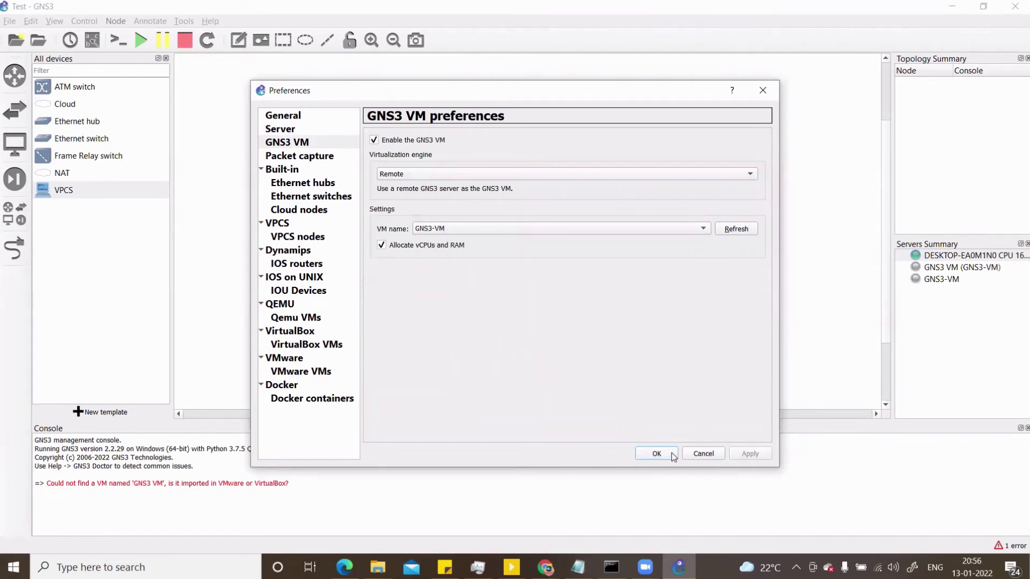
{"action": "left_click", "coordinate": [301, 137]}
{"action": "left_click", "coordinate": [420, 179]}
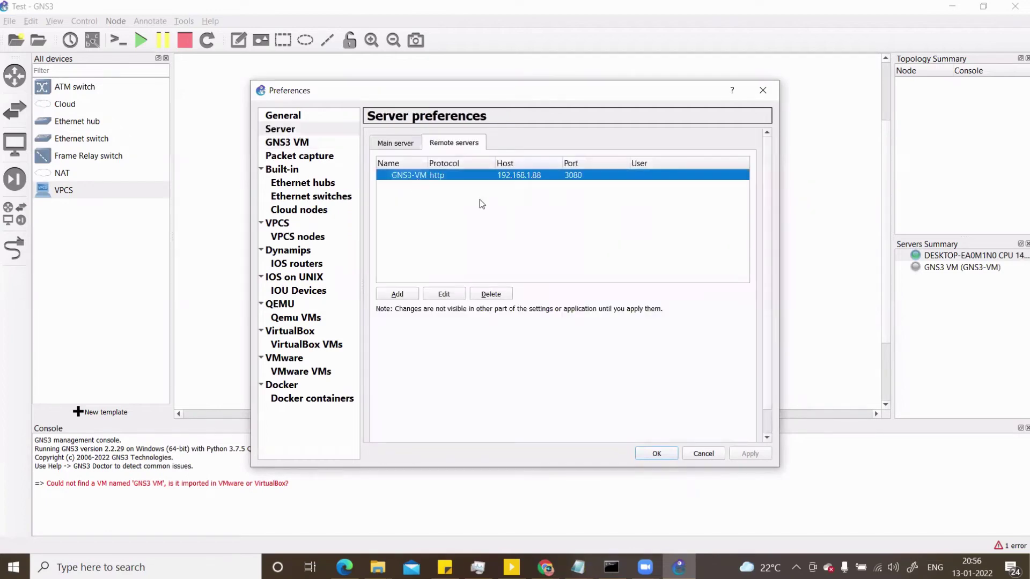
{"action": "left_click", "coordinate": [657, 453]}
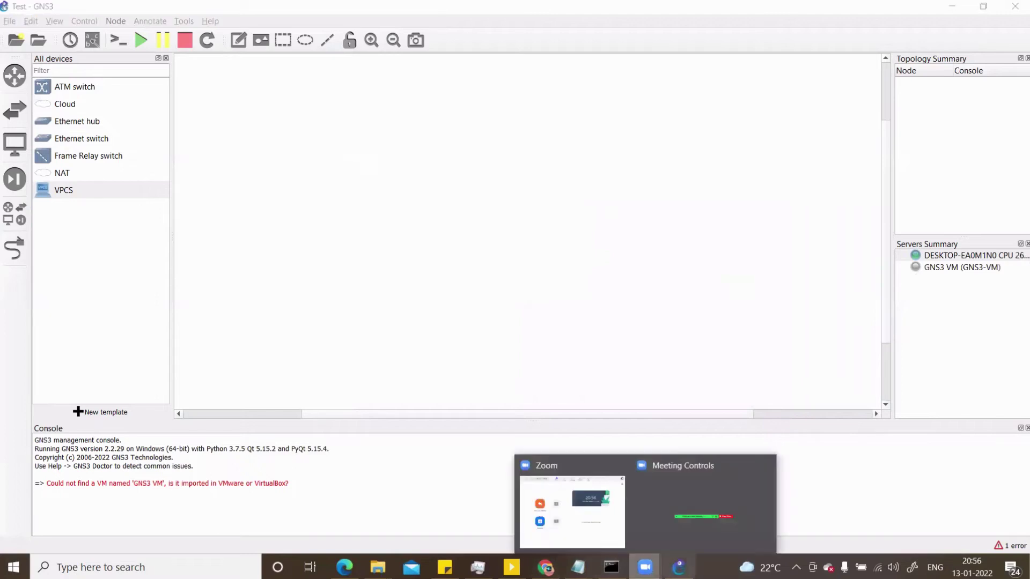
{"action": "left_click", "coordinate": [546, 568]}
{"action": "left_click", "coordinate": [658, 520]}
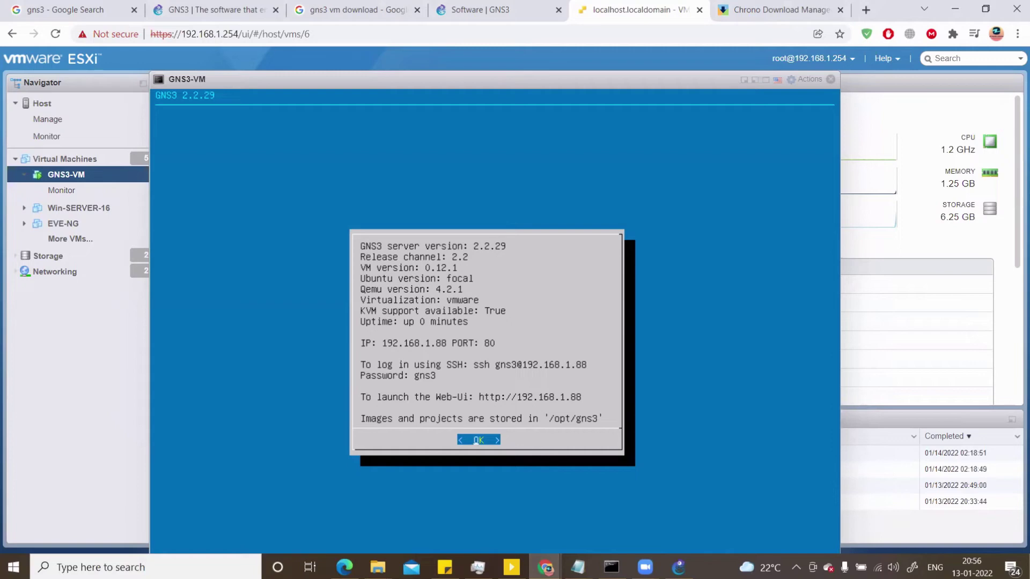
{"action": "left_click", "coordinate": [678, 567]}
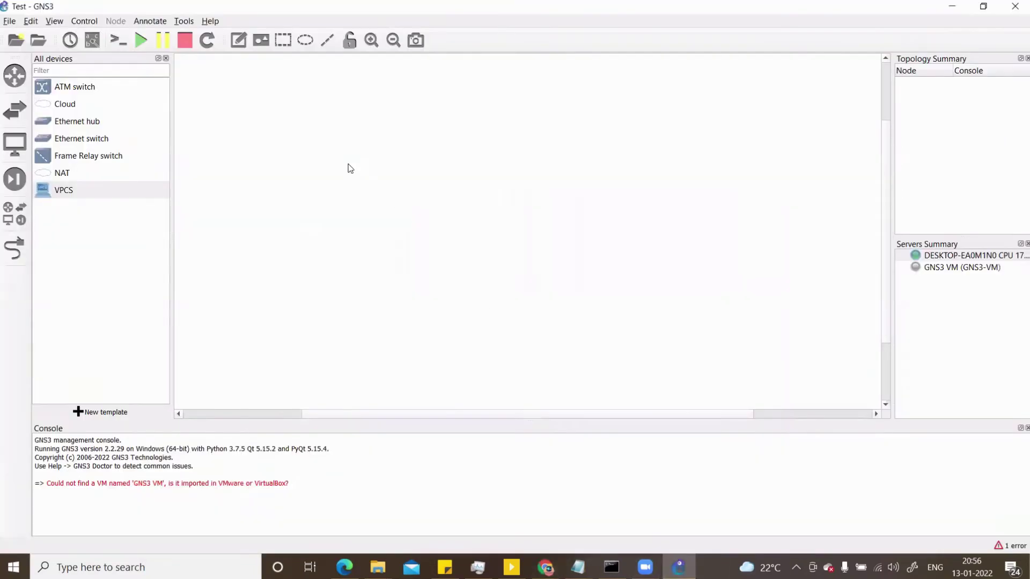
{"action": "left_click", "coordinate": [31, 21]}
- Change the GNS3-VM remote server's port from 3080 to 80, save Preferences, and minimize GNS3
{"action": "left_click", "coordinate": [60, 81]}
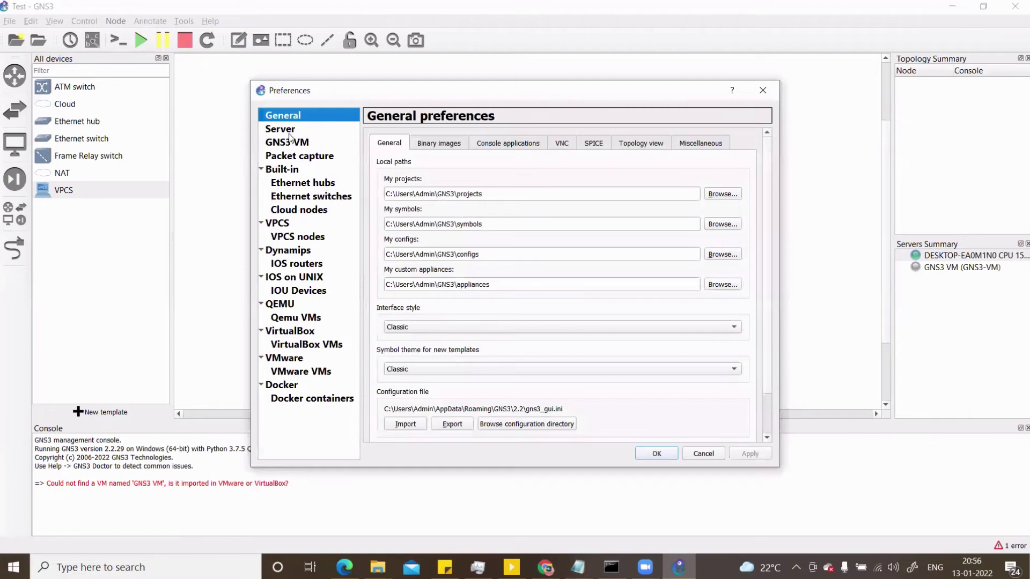
{"action": "left_click", "coordinate": [289, 132]}
{"action": "left_click", "coordinate": [442, 144]}
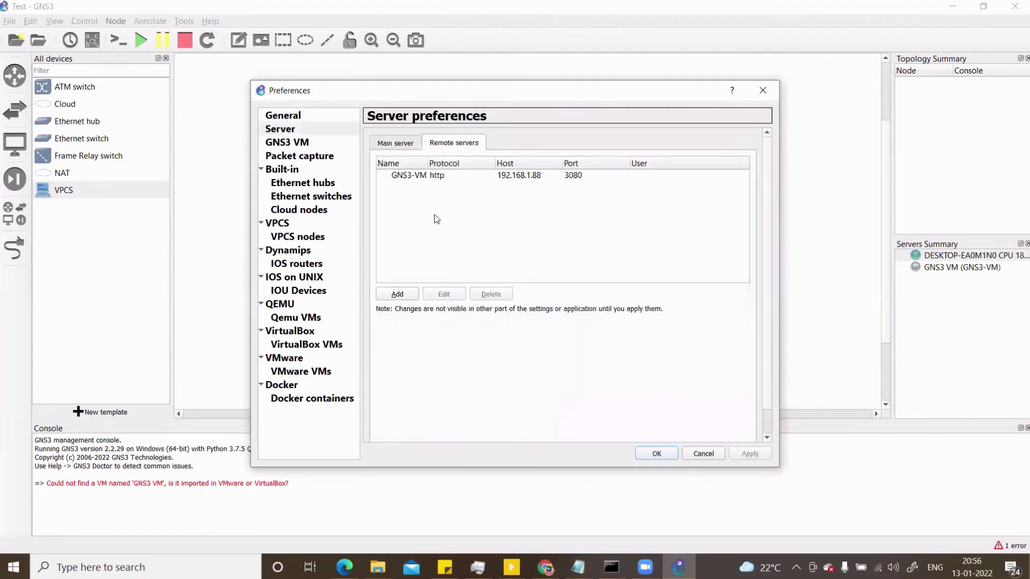
{"action": "left_click", "coordinate": [422, 177]}
{"action": "left_click", "coordinate": [444, 295]}
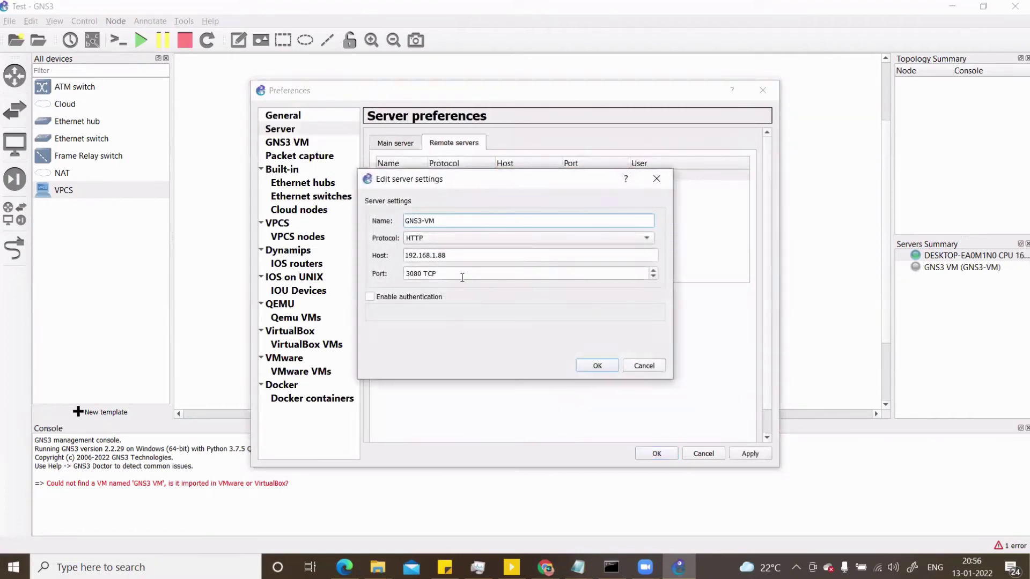
{"action": "left_click", "coordinate": [461, 278]}
{"action": "left_click", "coordinate": [415, 275]}
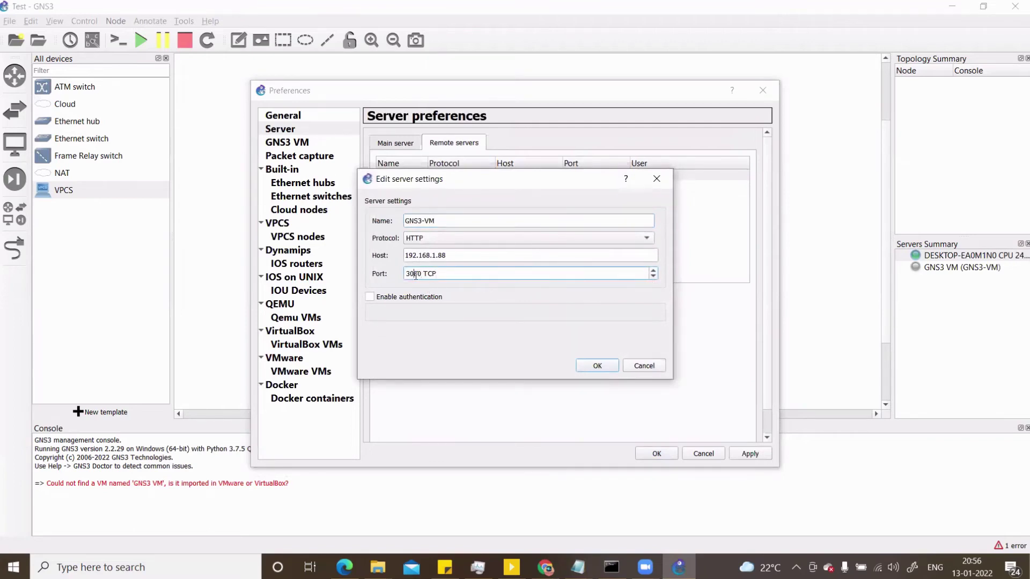
{"action": "key", "text": "BackSpace"}
{"action": "key", "text": "BackSpace"}
{"action": "left_click", "coordinate": [596, 366]}
{"action": "left_click", "coordinate": [743, 454]}
{"action": "left_click", "coordinate": [656, 453]}
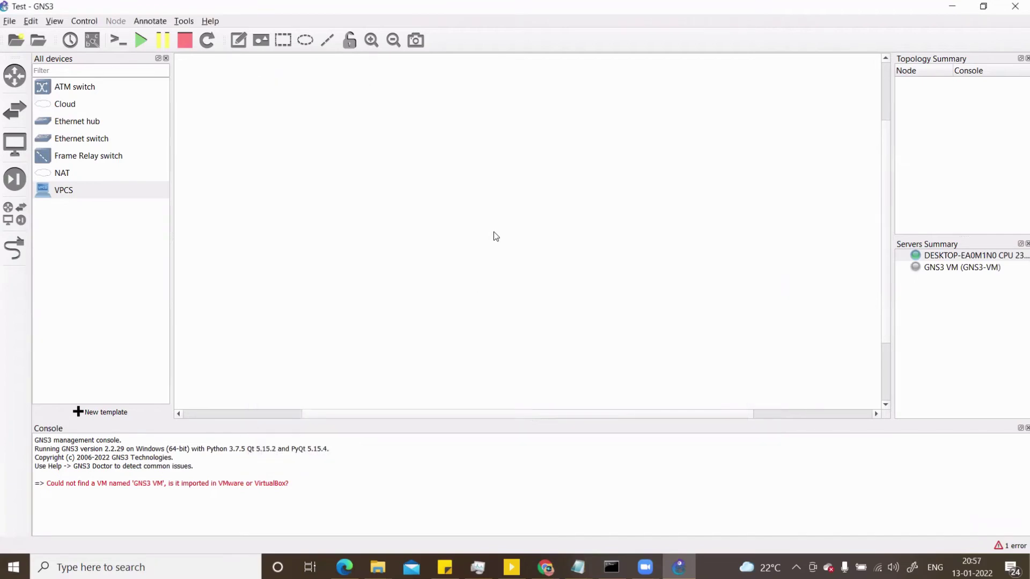
{"action": "left_click", "coordinate": [948, 268]}
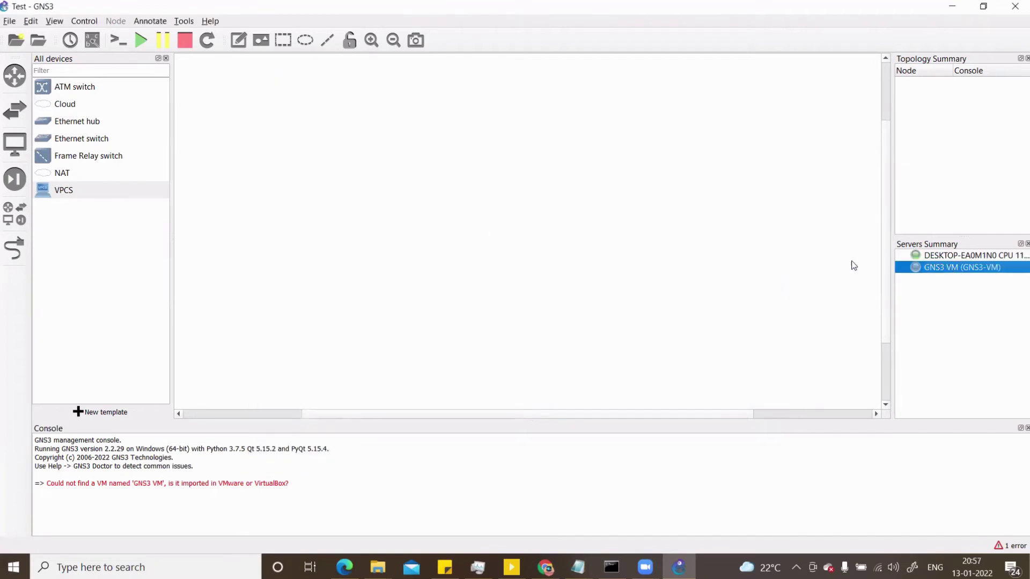
{"action": "left_click", "coordinate": [952, 8]}
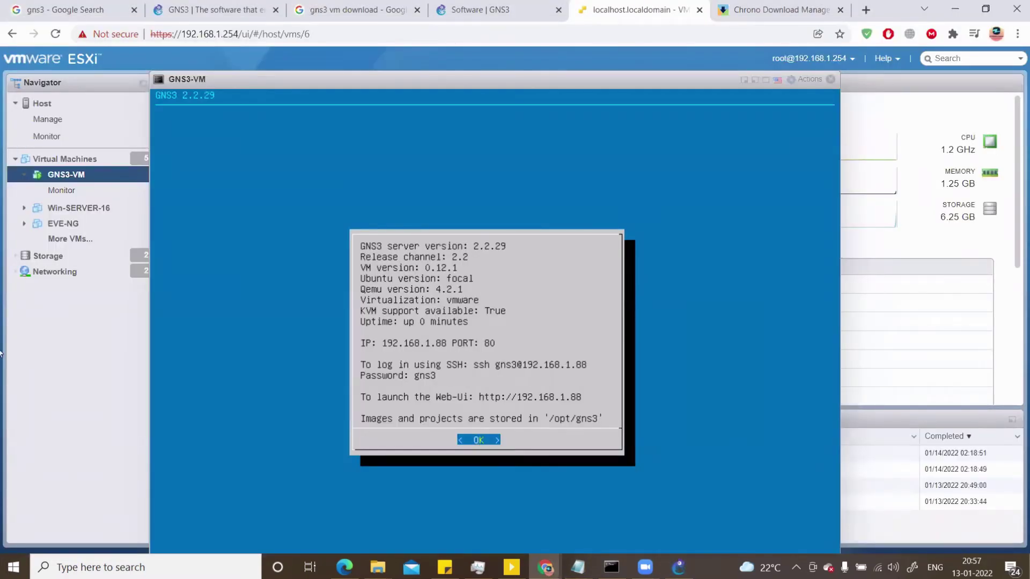
- Reboot the GNS3 VM from its console menu
{"action": "key", "text": "Return"}
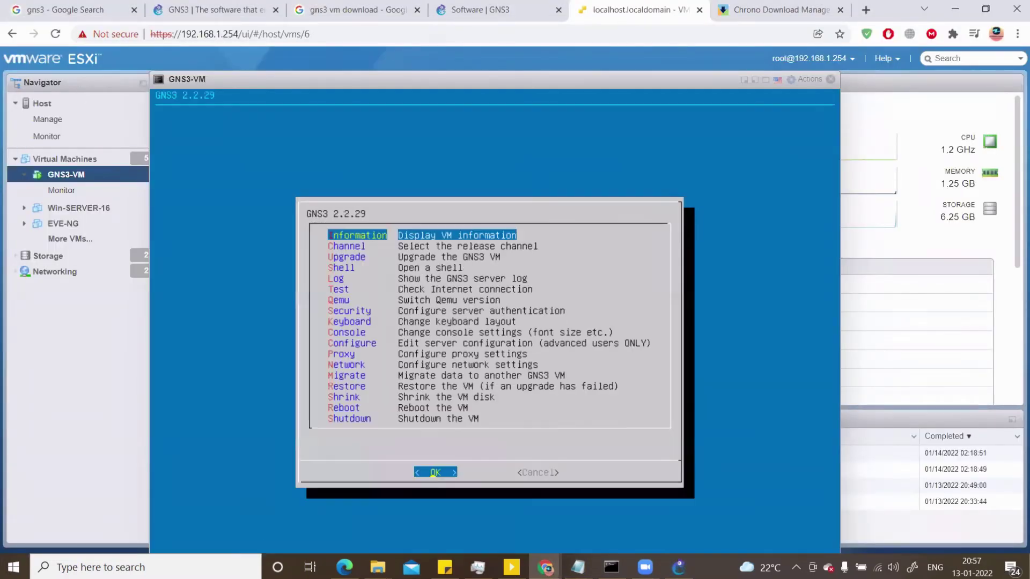
{"action": "key", "text": "Down"}
{"action": "key", "text": "Down"}
{"action": "key", "text": "Down"}
{"action": "key", "text": "Down"}
{"action": "key", "text": "Down"}
{"action": "key", "text": "Down"}
{"action": "key", "text": "Down"}
{"action": "key", "text": "Down"}
{"action": "key", "text": "Down"}
{"action": "key", "text": "Down"}
{"action": "key", "text": "Down"}
{"action": "key", "text": "Down"}
{"action": "key", "text": "Down"}
{"action": "key", "text": "Down"}
{"action": "key", "text": "Down"}
{"action": "key", "text": "Down"}
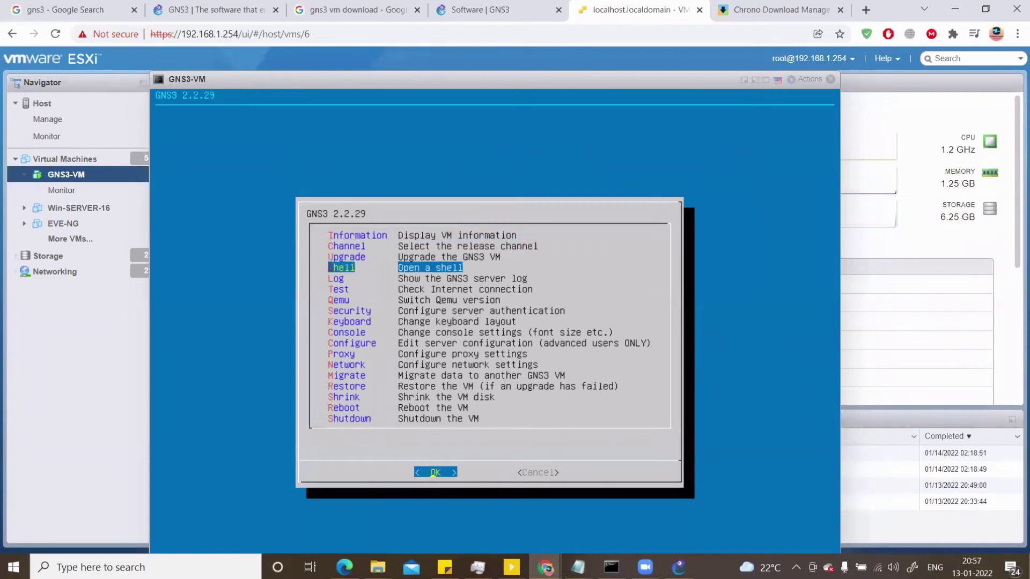
{"action": "key", "text": "Return"}
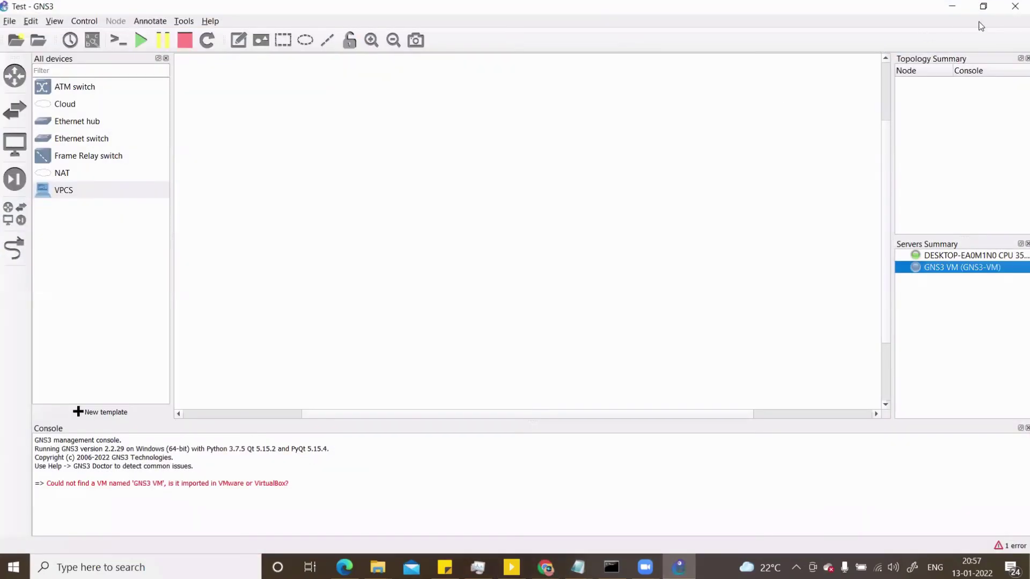
- Quit GNS3 and relaunch it by searching 'gns3' from the Start menu
{"action": "left_click", "coordinate": [1014, 6]}
{"action": "left_click", "coordinate": [523, 297]}
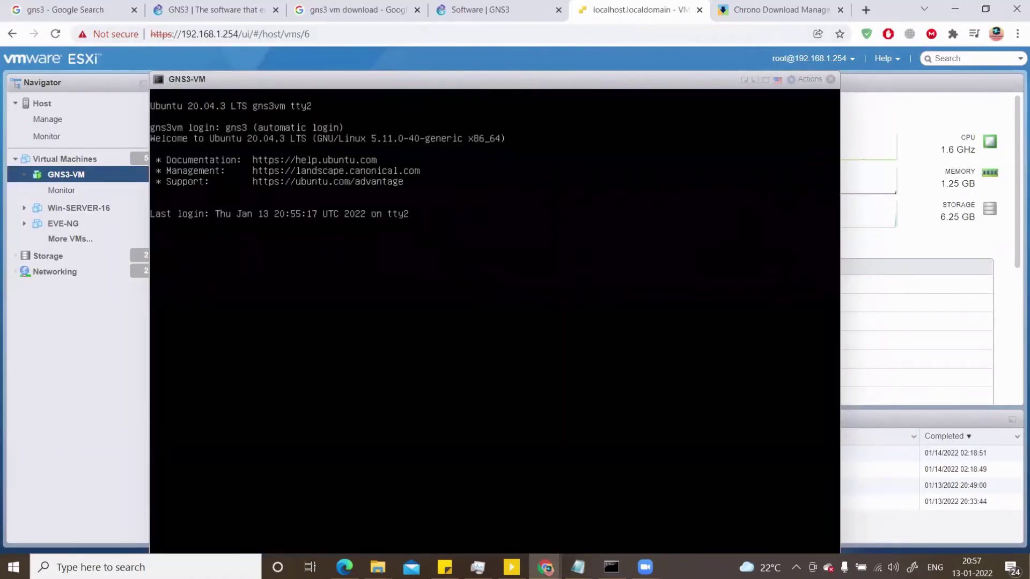
{"action": "key", "text": "super"}
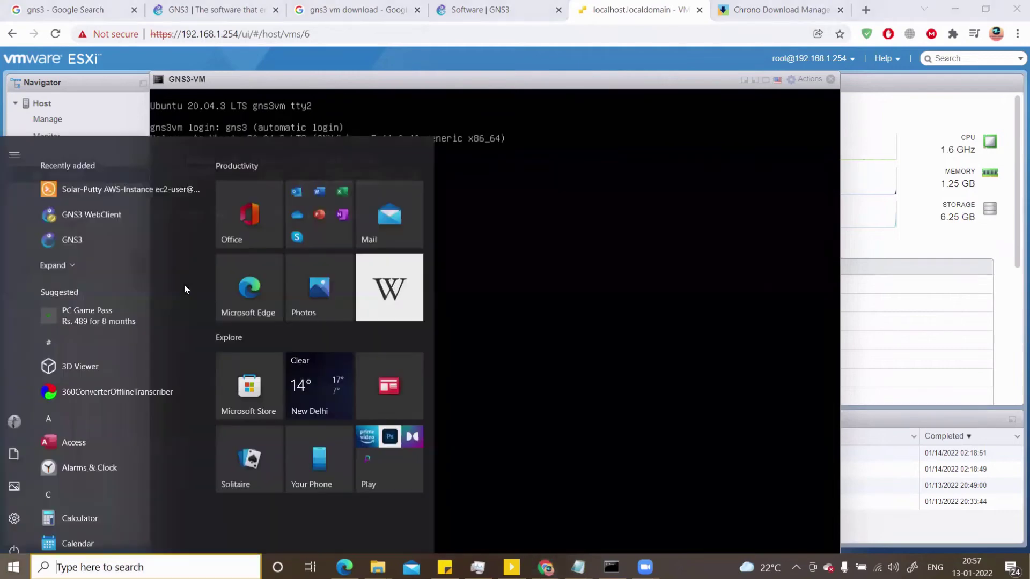
{"action": "type", "text": "gns3"}
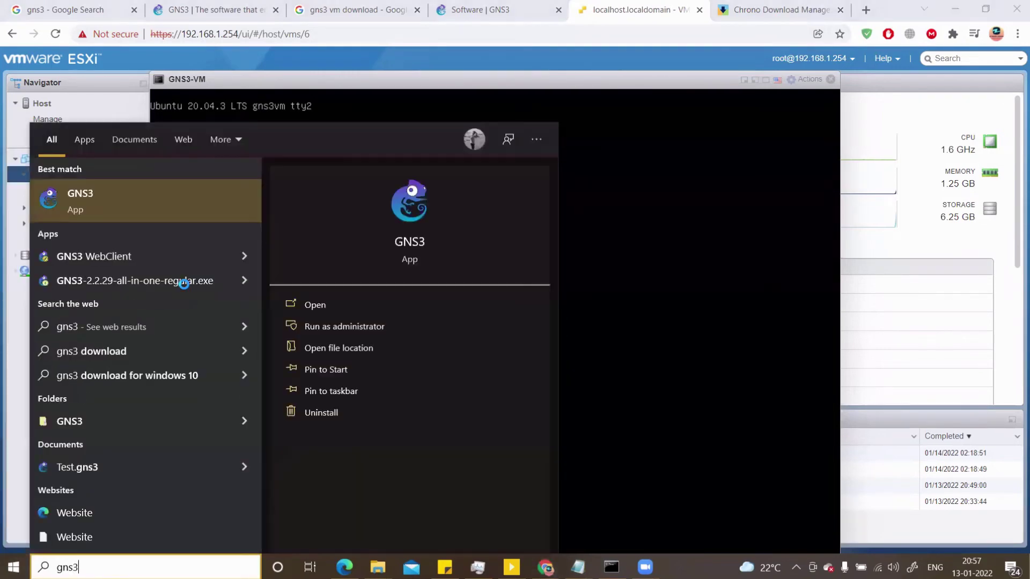
{"action": "key", "text": "Return"}
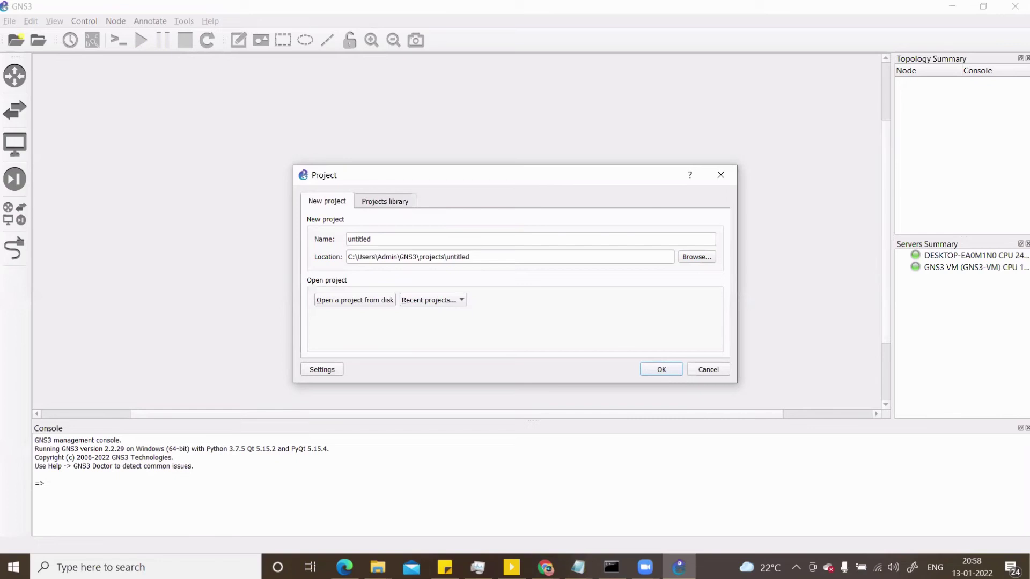
- Create the project 'Test', overwriting the existing one
{"action": "left_click_drag", "start_coordinate": [542, 239], "coordinate": [315, 243]}
{"action": "type", "text": "Test"}
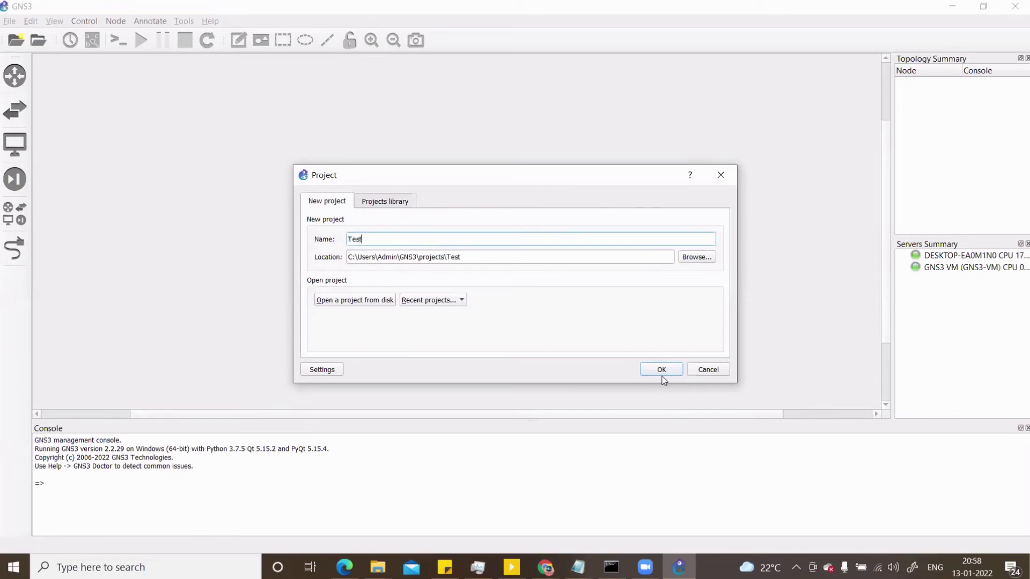
{"action": "left_click", "coordinate": [663, 370]}
{"action": "left_click", "coordinate": [573, 300]}
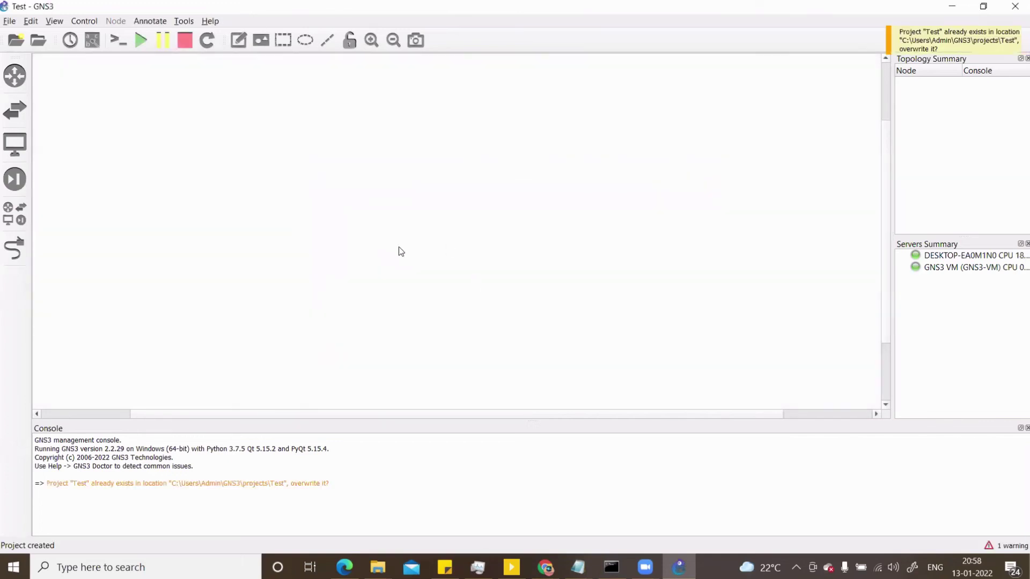
{"action": "left_click", "coordinate": [941, 268]}
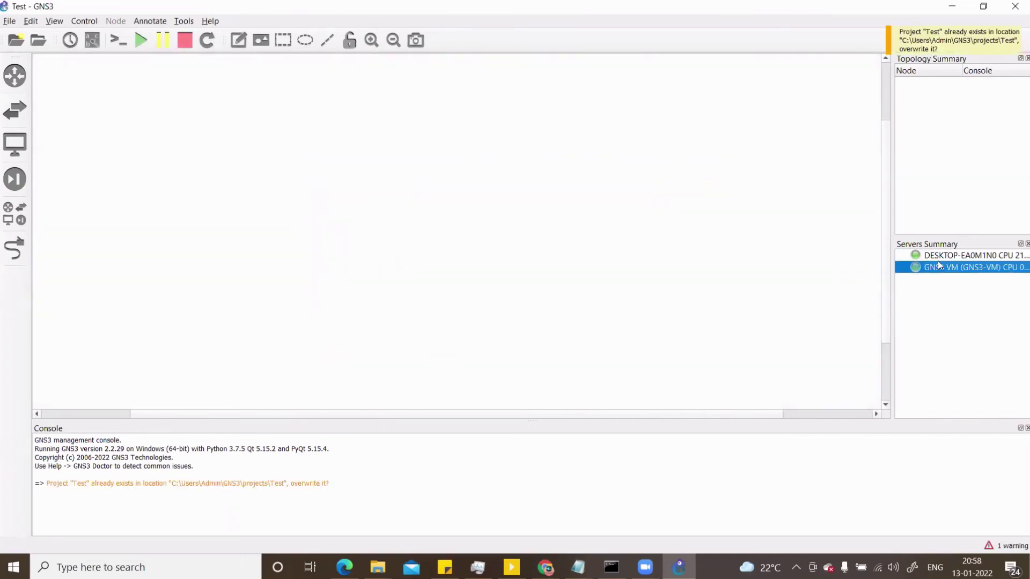
{"action": "left_click", "coordinate": [937, 258]}
{"action": "left_click", "coordinate": [937, 270]}
- Install the webterm appliance from the router templates as a new template on the GNS3 VM
{"action": "left_click", "coordinate": [20, 85]}
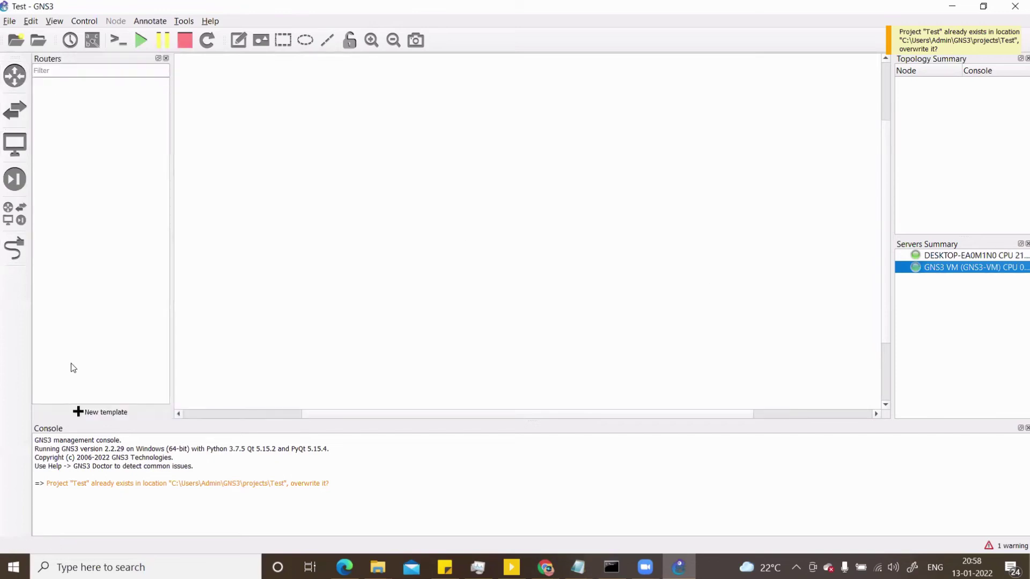
{"action": "left_click", "coordinate": [107, 413]}
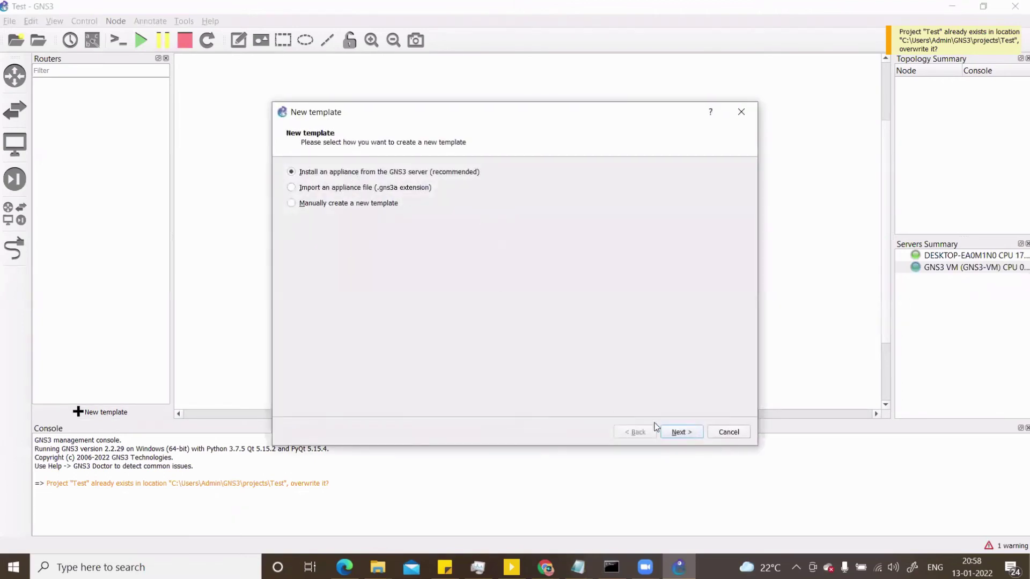
{"action": "left_click", "coordinate": [674, 432]}
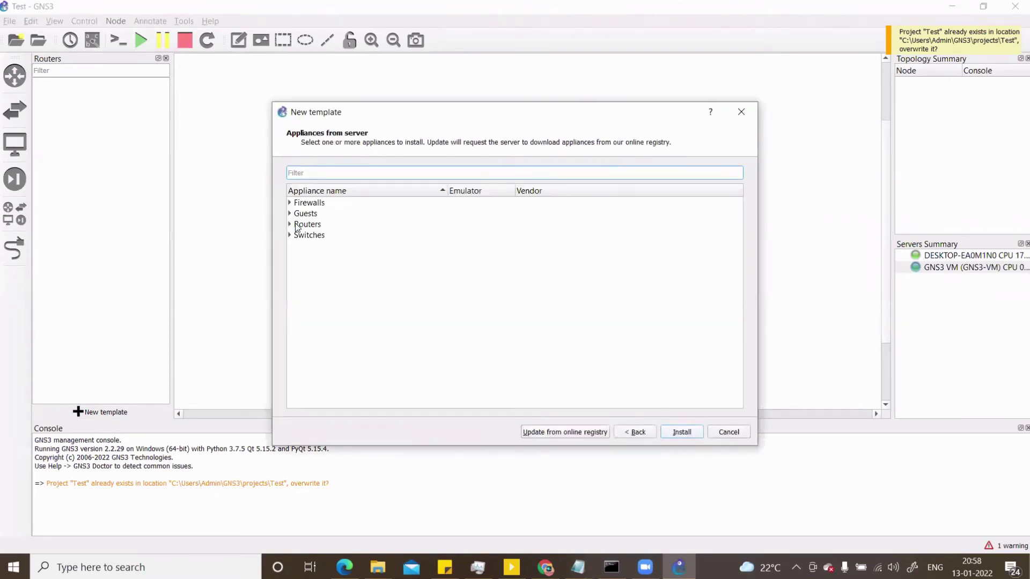
{"action": "left_click", "coordinate": [332, 173]}
{"action": "type", "text": "web"}
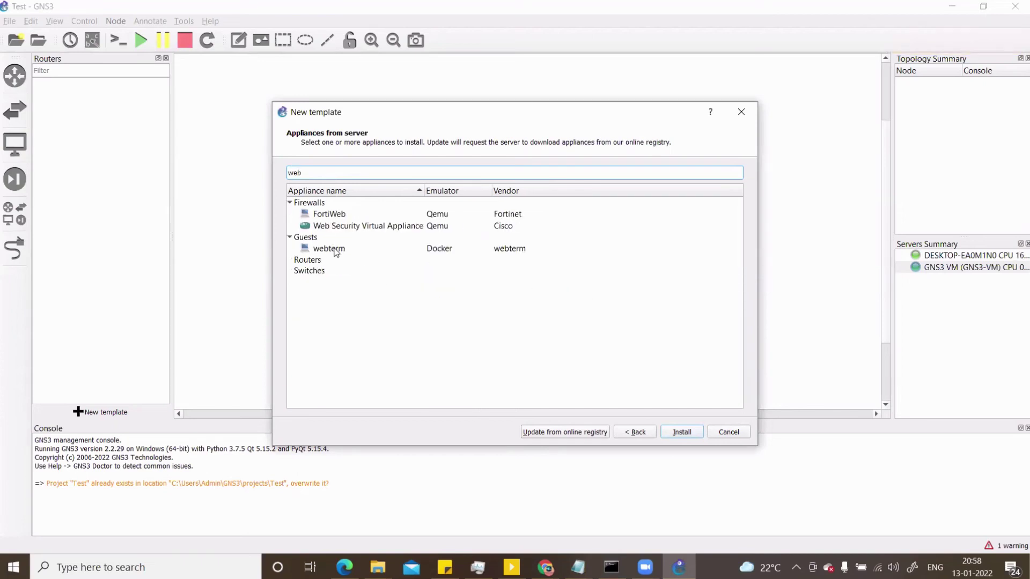
{"action": "left_click", "coordinate": [329, 249]}
{"action": "left_click", "coordinate": [681, 432]}
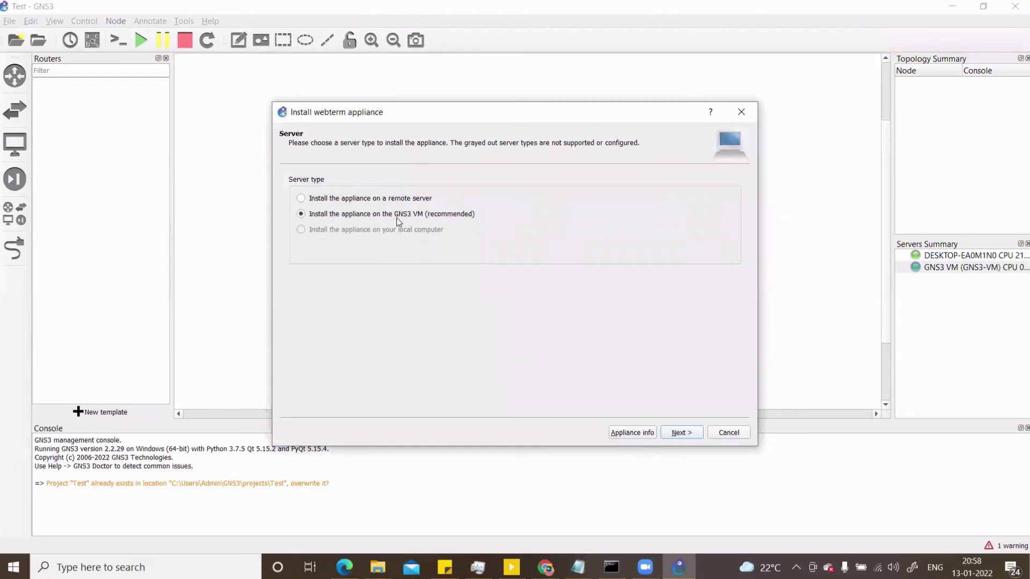
{"action": "left_click", "coordinate": [678, 432]}
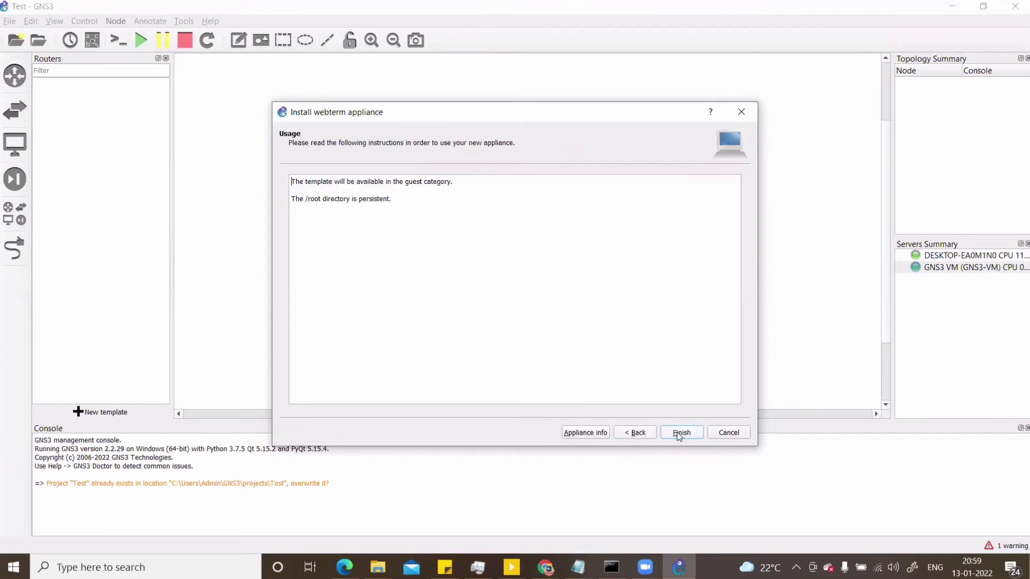
{"action": "left_click", "coordinate": [680, 432]}
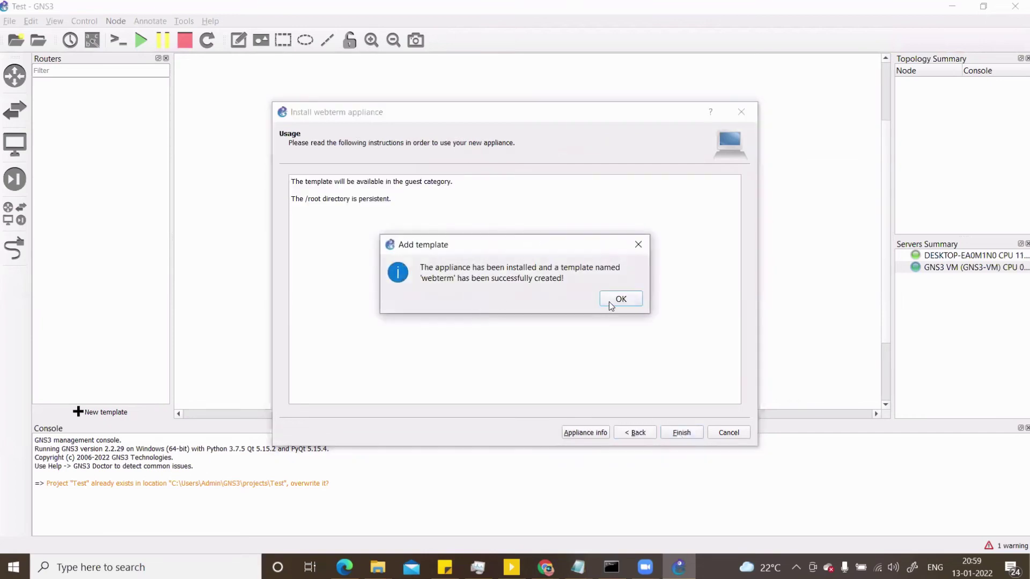
{"action": "left_click", "coordinate": [613, 299]}
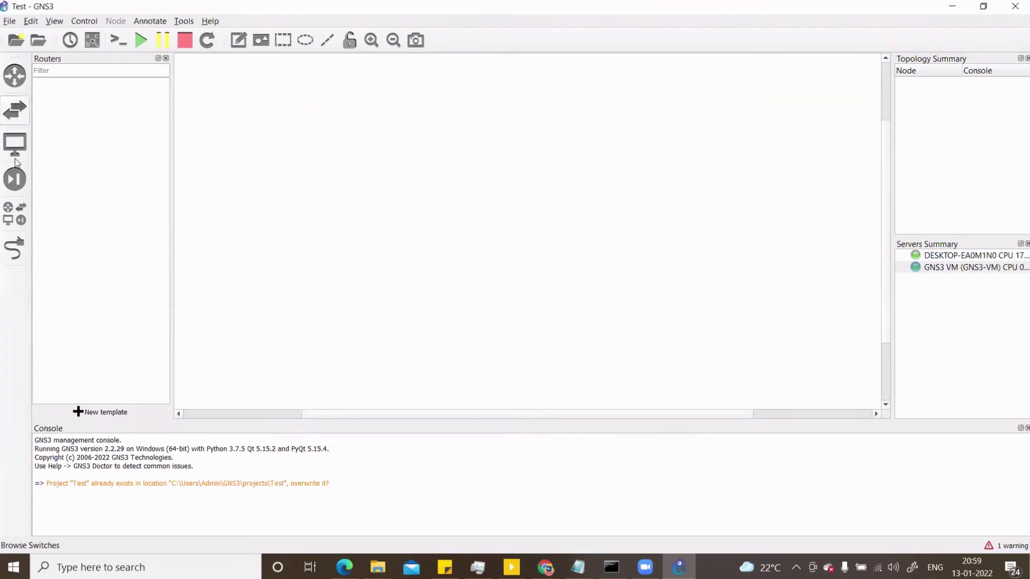
- Drag webterm onto the canvas and watch the log until the gns3/webterm:latest pull succeeds
{"action": "left_click", "coordinate": [20, 217]}
{"action": "left_click_drag", "start_coordinate": [59, 209], "coordinate": [389, 208]}
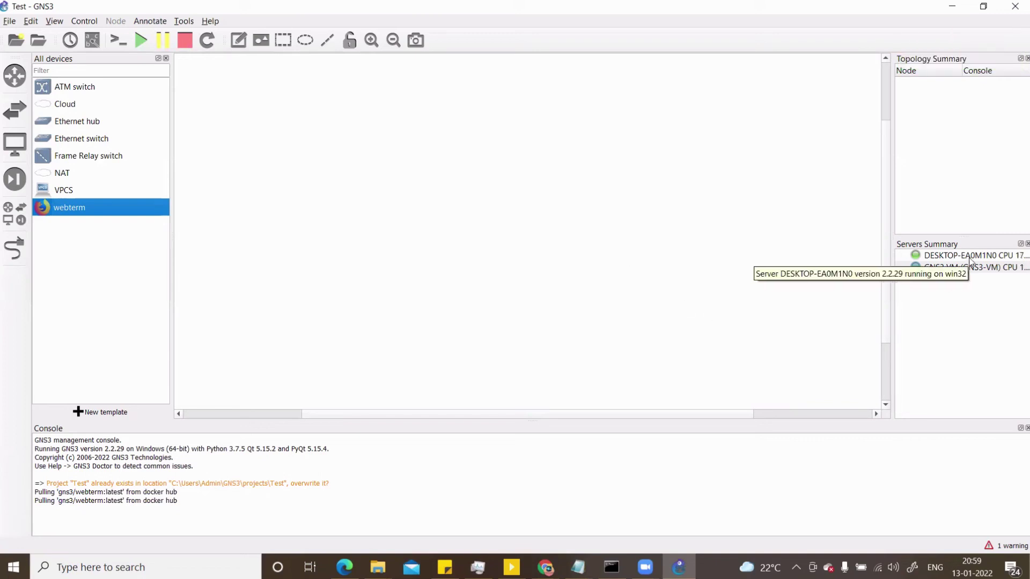
{"action": "left_click", "coordinate": [954, 257]}
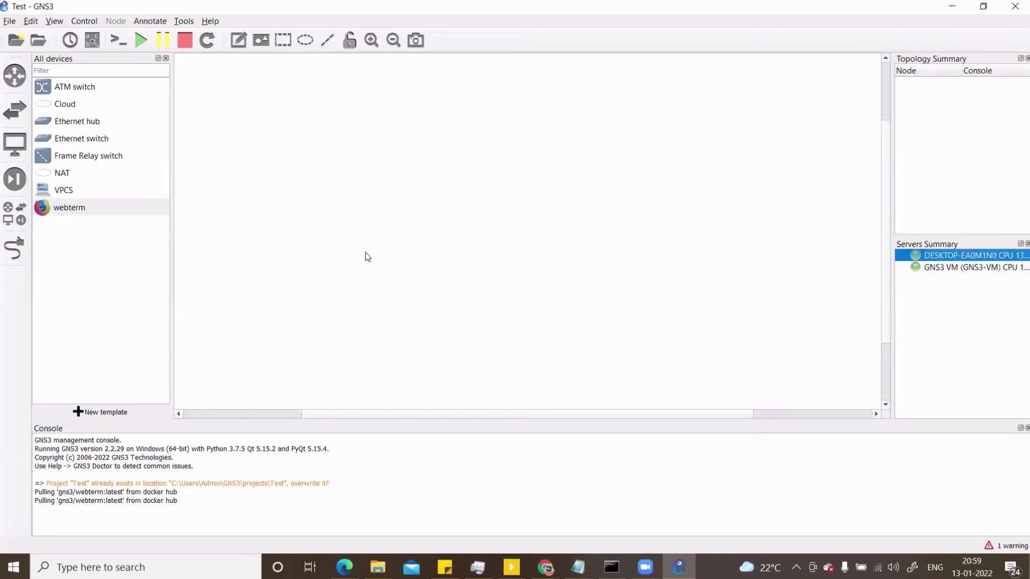
{"action": "left_click", "coordinate": [342, 475]}
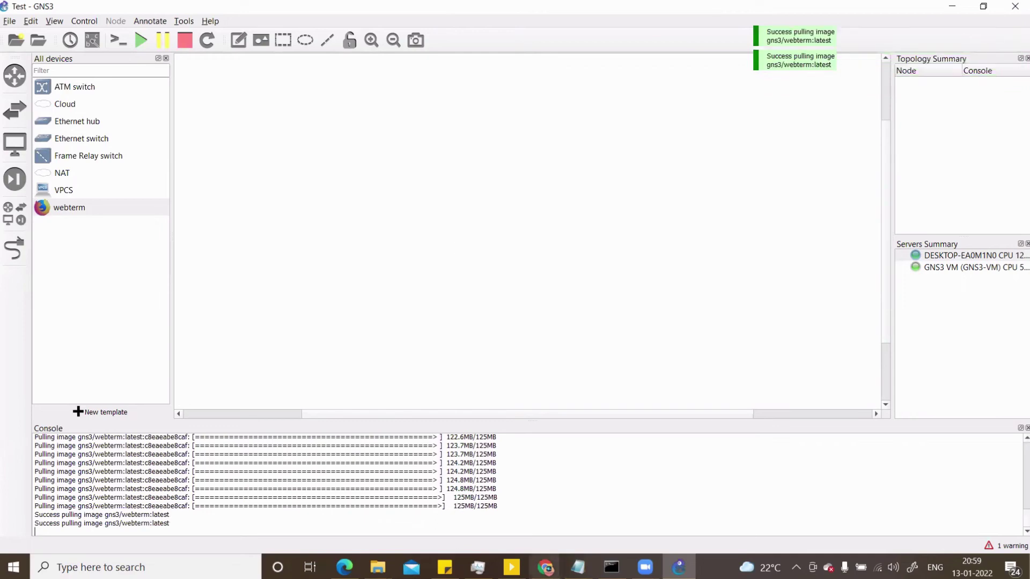
- Load the GNS3 Web UI at 192.168.1.88 in Chrome
{"action": "mouse_move", "coordinate": [545, 567]}
{"action": "left_click", "coordinate": [660, 510]}
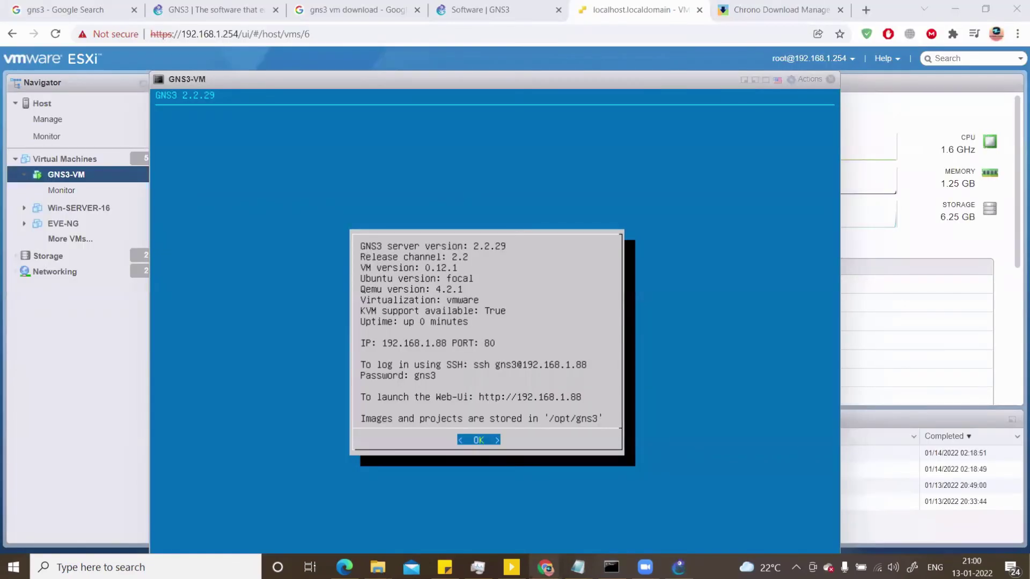
{"action": "left_click", "coordinate": [778, 9]}
{"action": "left_click", "coordinate": [752, 33]}
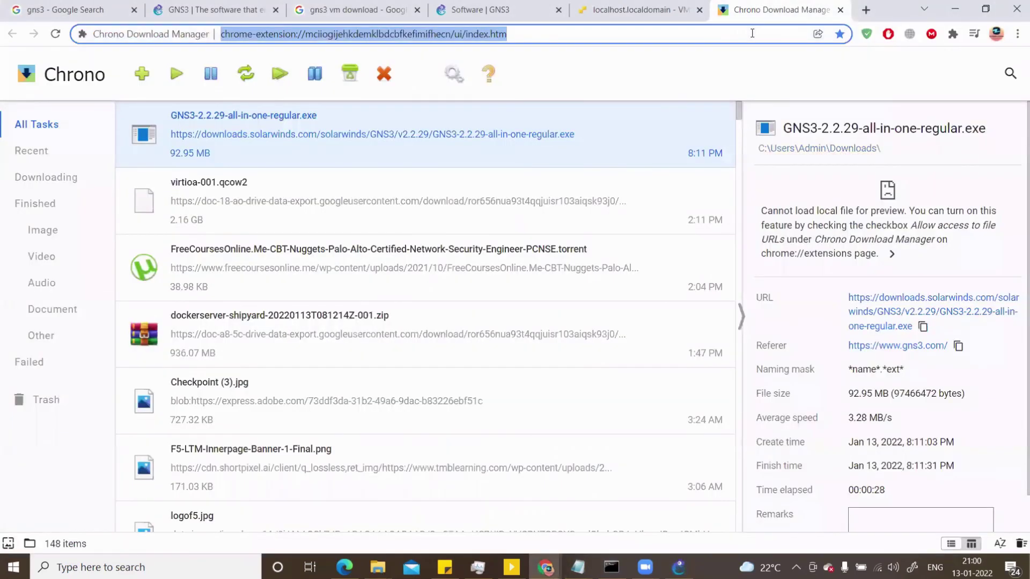
{"action": "type", "text": "192.168.1.88"}
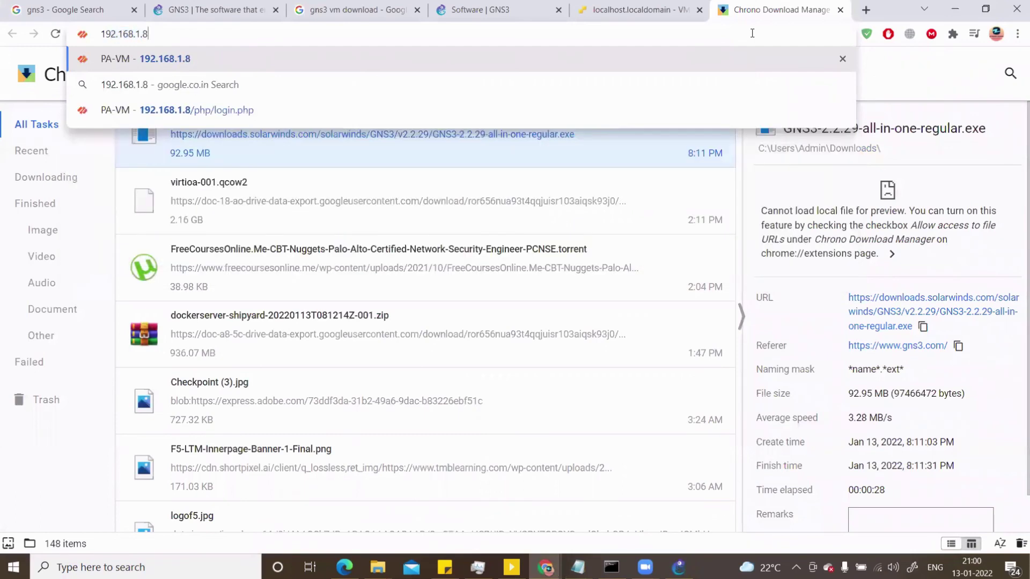
{"action": "key", "text": "Return"}
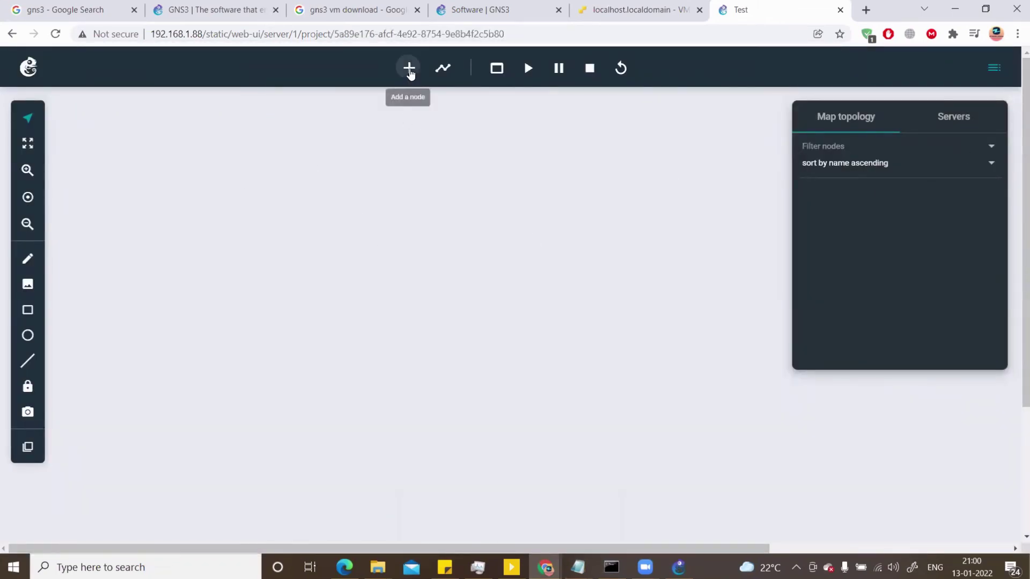
- Search the Web UI's node templates for 'web'
{"action": "left_click", "coordinate": [409, 68]}
{"action": "left_click", "coordinate": [262, 251]}
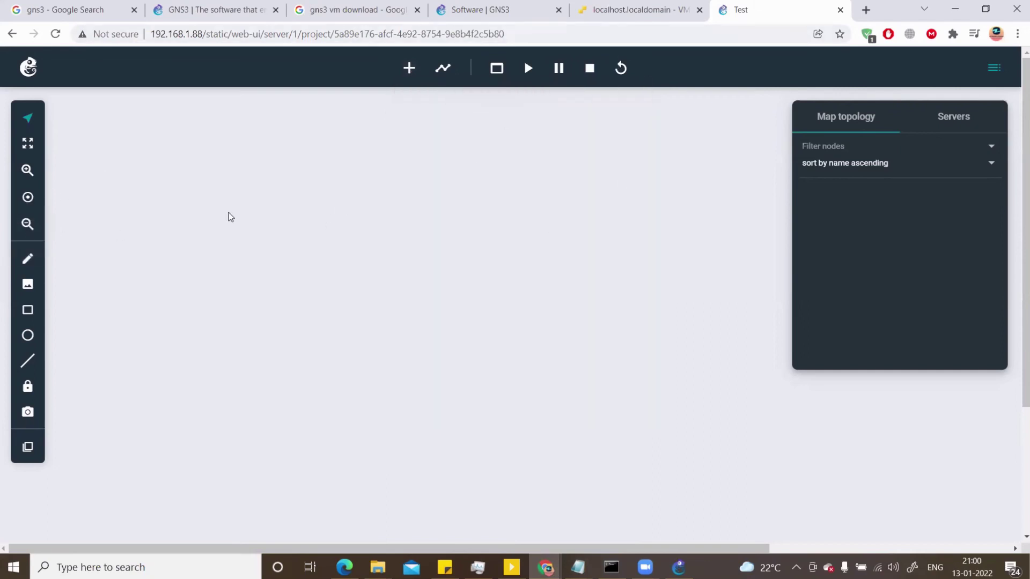
{"action": "left_click", "coordinate": [409, 69]}
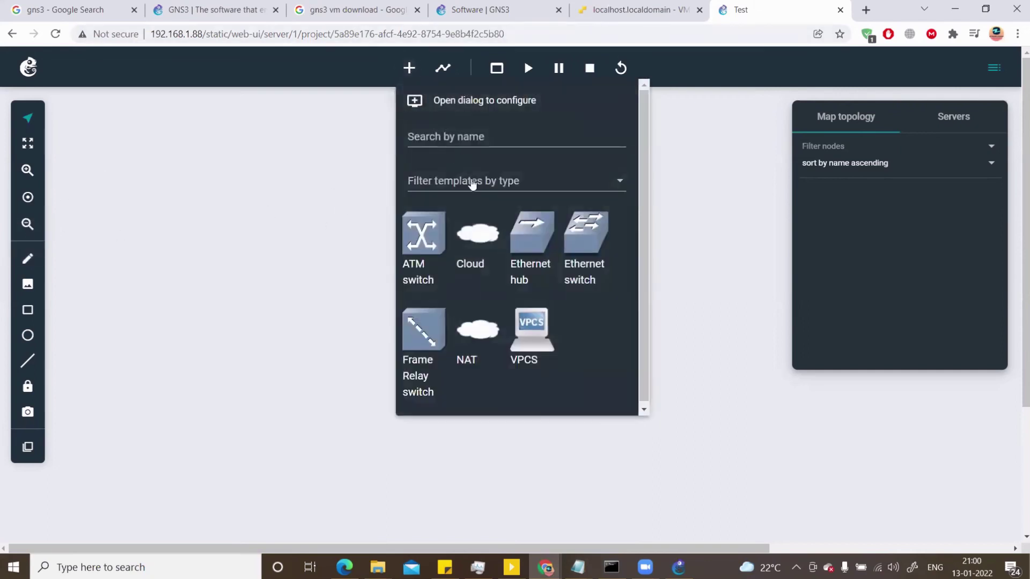
{"action": "left_click", "coordinate": [492, 183]}
{"action": "left_click", "coordinate": [452, 139]}
{"action": "left_click", "coordinate": [452, 138]}
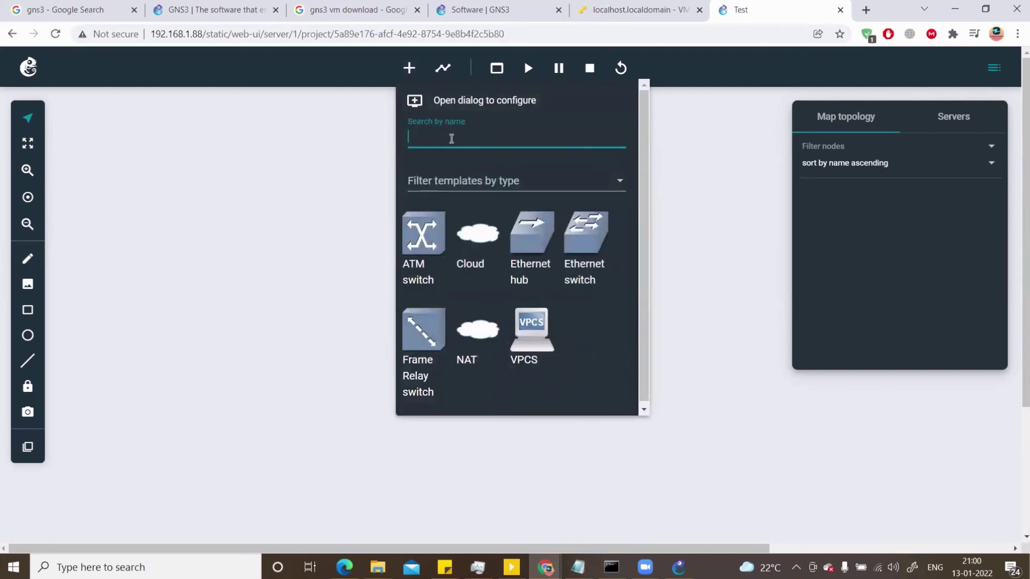
{"action": "type", "text": "web"}
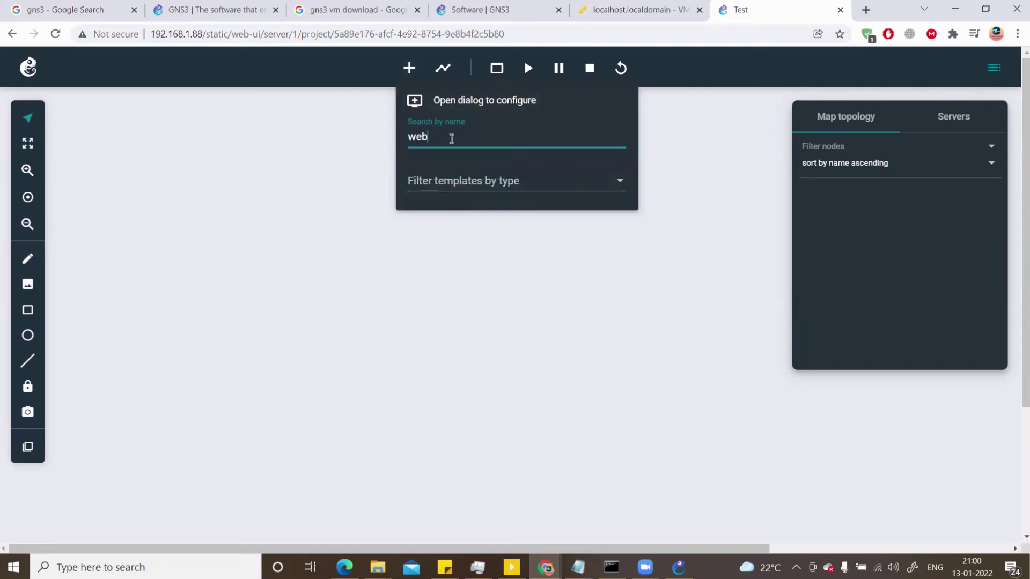
- Show templates of all types, clear the search and close the list, finding no webterm template
{"action": "left_click", "coordinate": [506, 183]}
{"action": "left_click", "coordinate": [448, 183]}
{"action": "left_click", "coordinate": [494, 183]}
{"action": "left_click", "coordinate": [466, 184]}
{"action": "left_click_drag", "start_coordinate": [448, 141], "coordinate": [390, 138]}
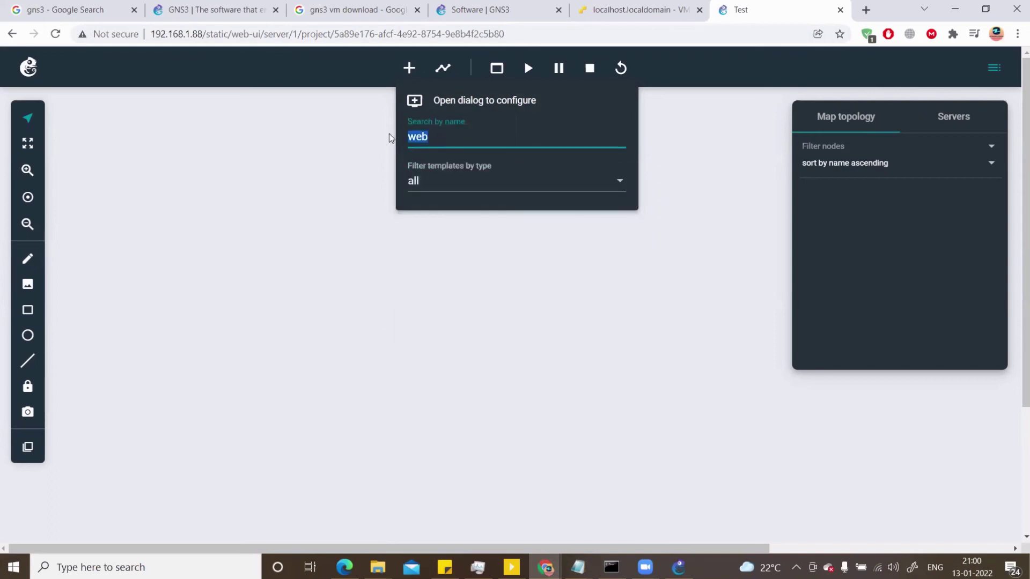
{"action": "key", "text": "BackSpace"}
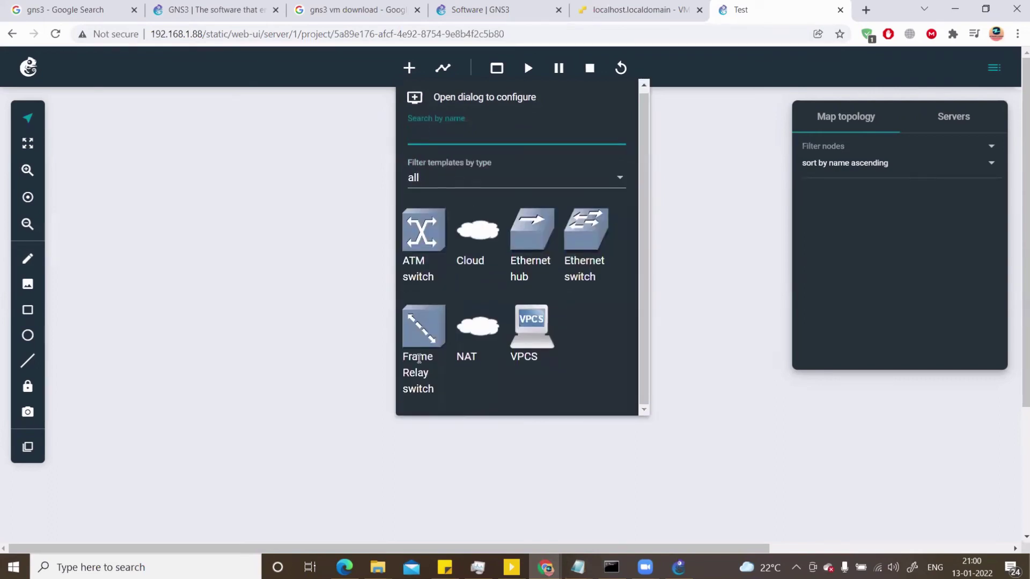
{"action": "left_click", "coordinate": [689, 259]}
- Shift webterm-1 slightly left on the canvas and start the node
{"action": "left_click", "coordinate": [679, 567]}
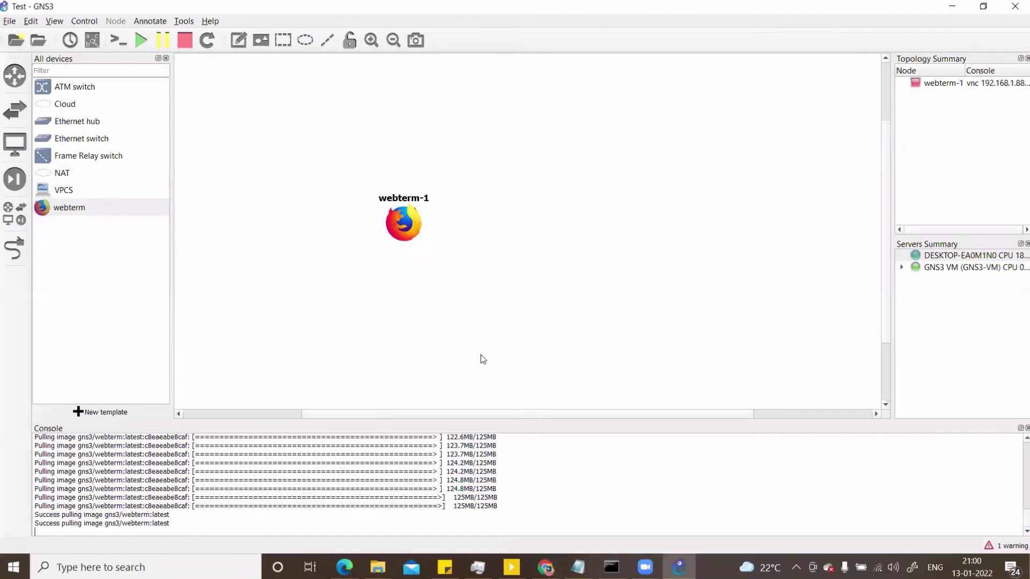
{"action": "left_click_drag", "start_coordinate": [402, 226], "coordinate": [376, 224]}
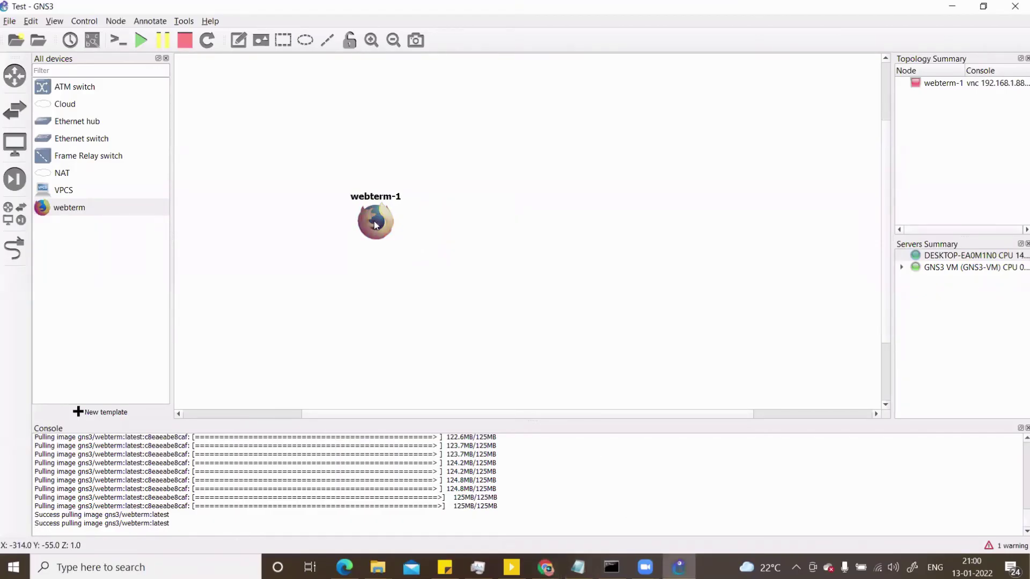
{"action": "right_click", "coordinate": [375, 225]}
{"action": "left_click", "coordinate": [408, 271]}
- Open webterm-1's VNC console and close Firefox along with its tabs
{"action": "double_click", "coordinate": [375, 222]}
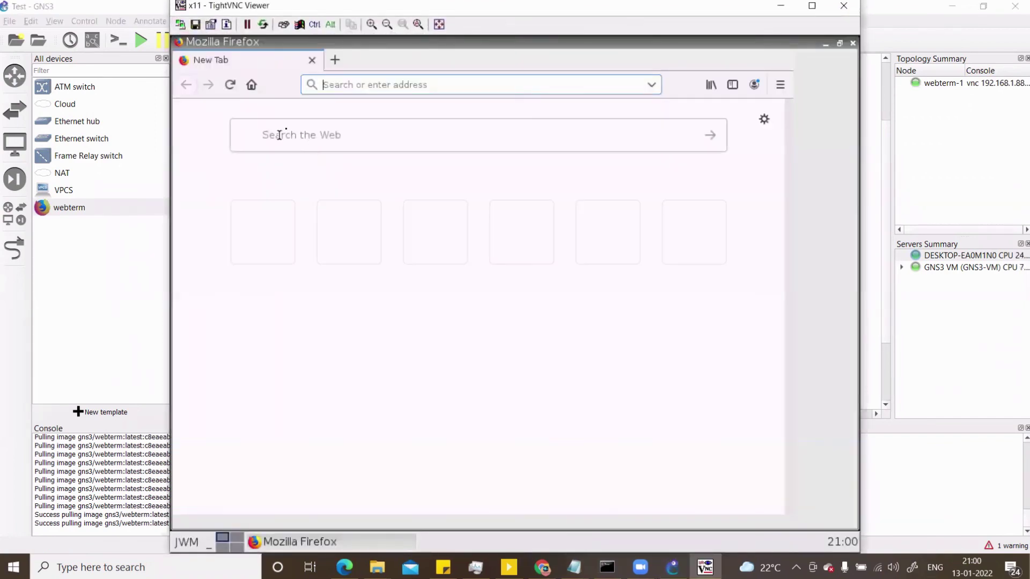
{"action": "right_click", "coordinate": [314, 188]}
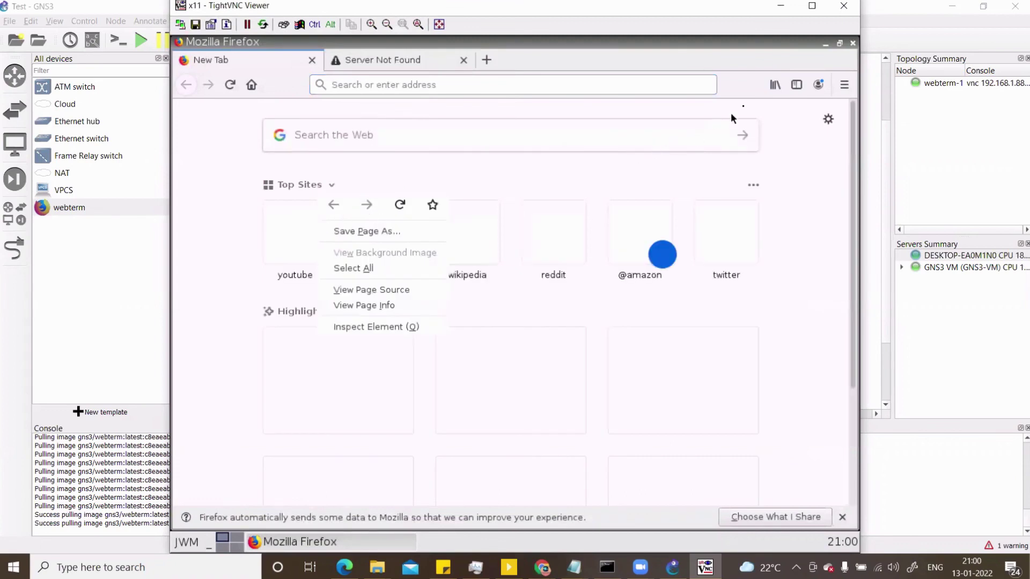
{"action": "left_click", "coordinate": [847, 47]}
{"action": "left_click", "coordinate": [849, 45]}
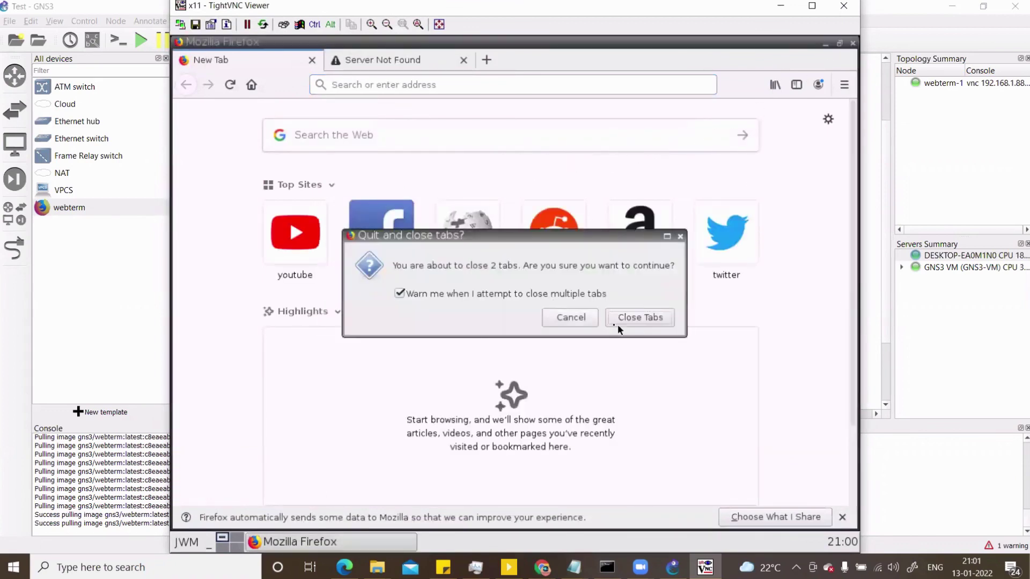
{"action": "key", "text": "Return"}
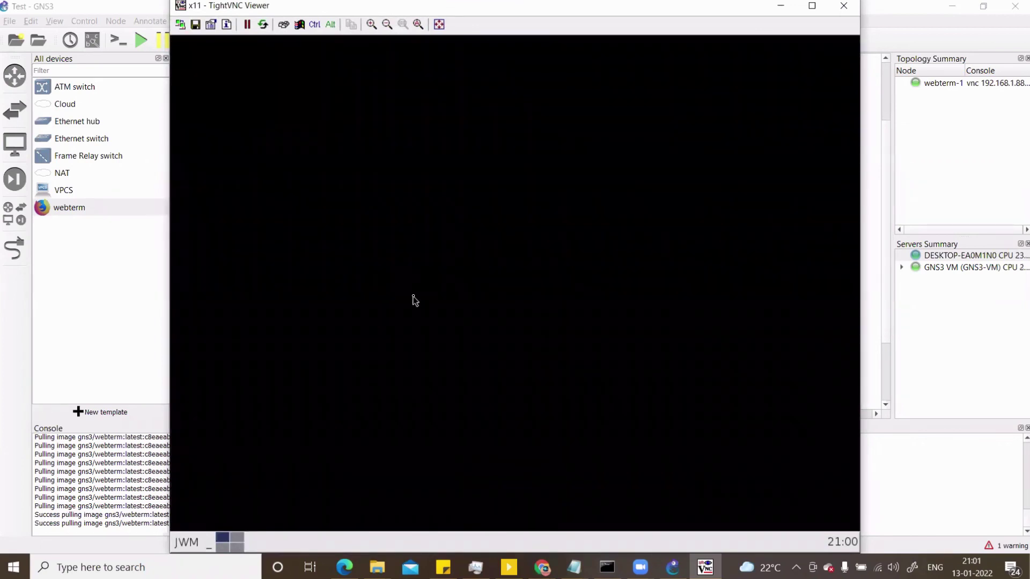
{"action": "right_click", "coordinate": [332, 217]}
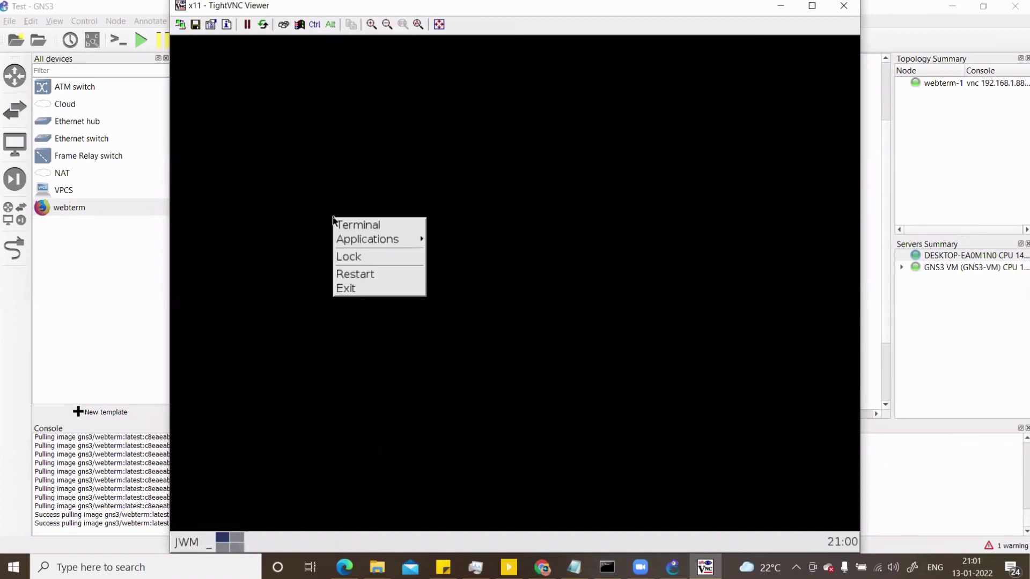
{"action": "mouse_move", "coordinate": [373, 242]}
{"action": "mouse_move", "coordinate": [461, 284]}
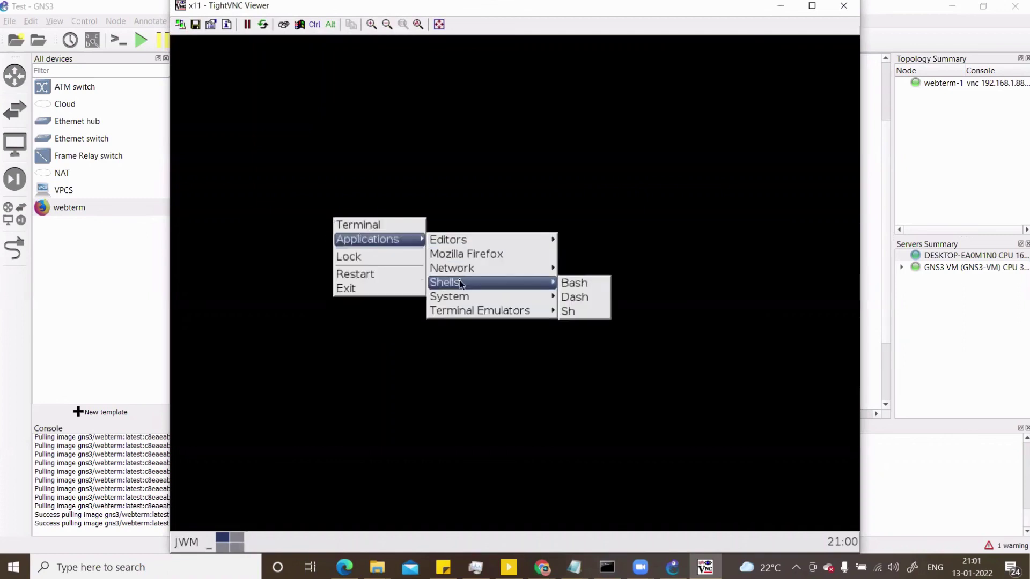
{"action": "left_click", "coordinate": [464, 315]}
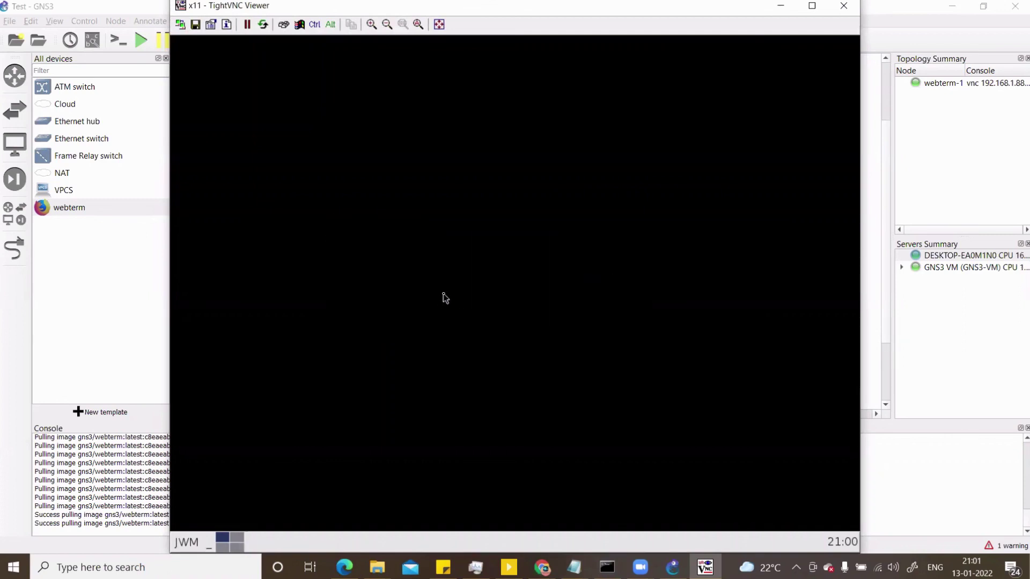
{"action": "left_click", "coordinate": [377, 210]}
{"action": "left_click", "coordinate": [510, 285]}
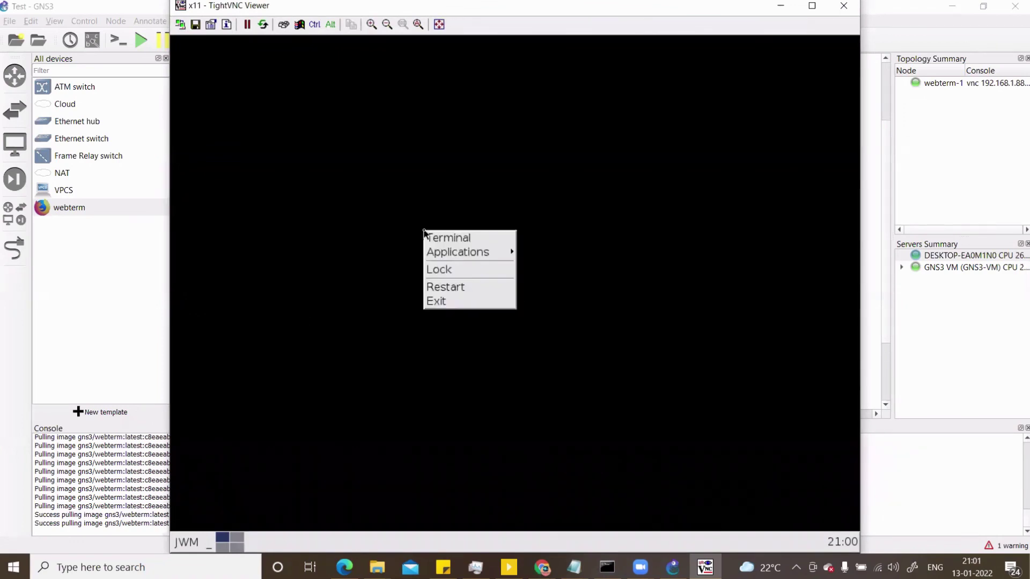
{"action": "left_click", "coordinate": [408, 214]}
{"action": "mouse_move", "coordinate": [494, 241]}
{"action": "mouse_move", "coordinate": [600, 308]}
{"action": "left_click", "coordinate": [640, 310]}
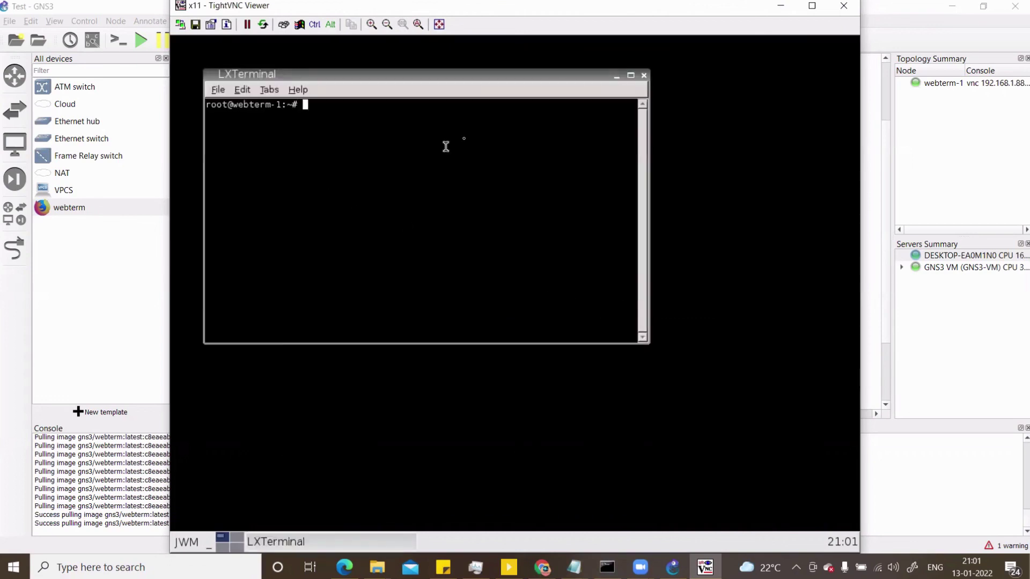
{"action": "type", "text": "ifconfig"}
{"action": "key", "text": "Return"}
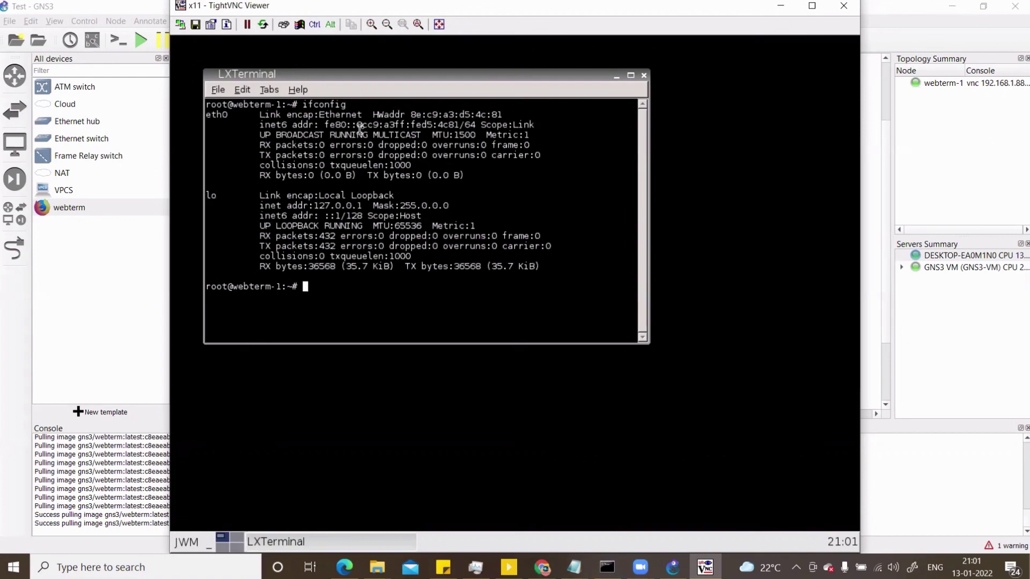
{"action": "left_click", "coordinate": [644, 75]}
{"action": "left_click", "coordinate": [476, 102]}
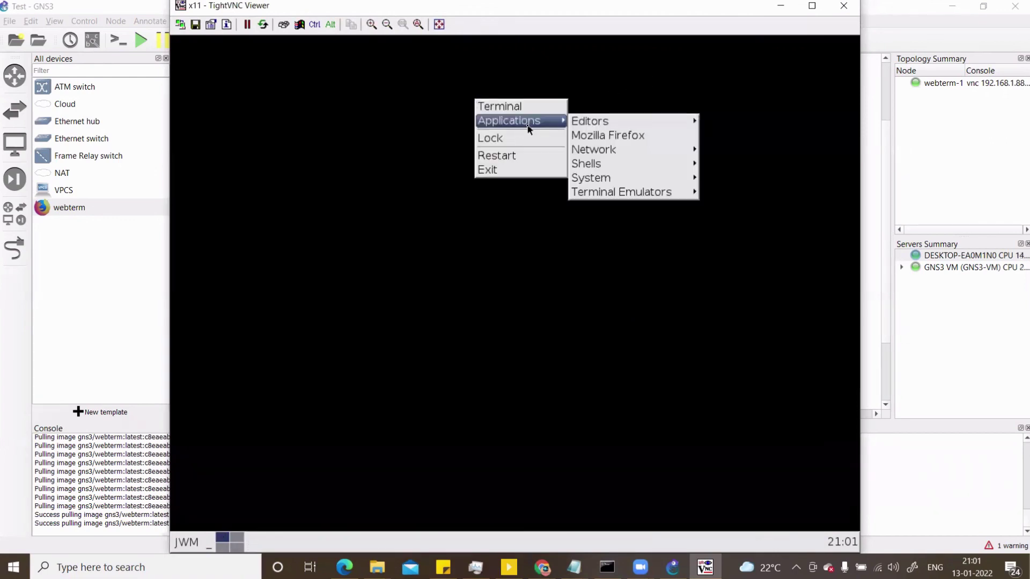
{"action": "left_click", "coordinate": [611, 144]}
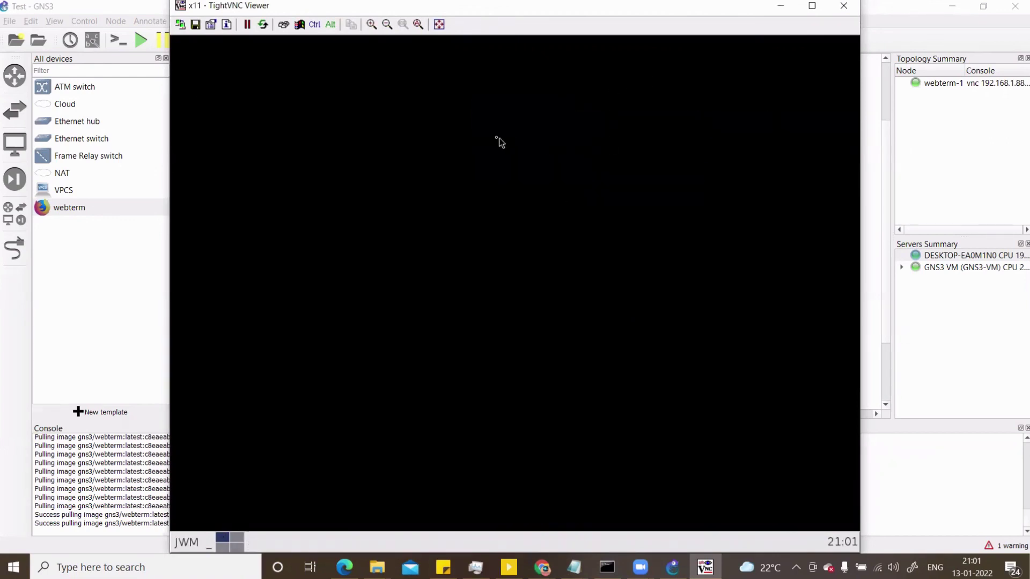